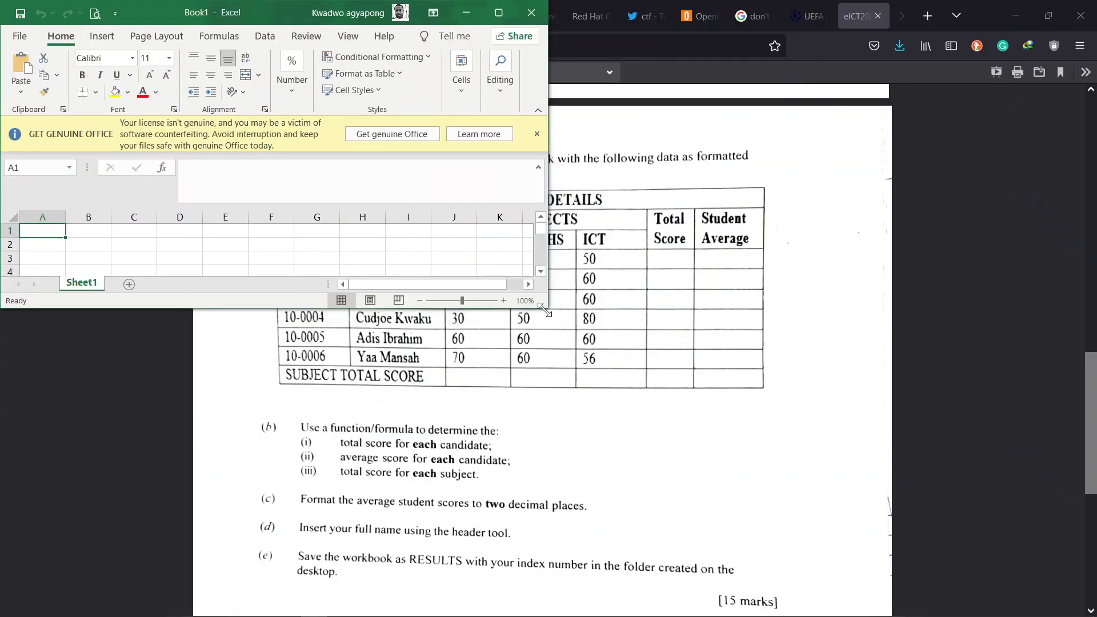
Step: Enlarge the Excel window and bring the exam PDF in Firefox to the front
{"action": "left_click_drag", "start_coordinate": [543, 311], "coordinate": [569, 607]}
{"action": "left_click", "coordinate": [986, 10]}
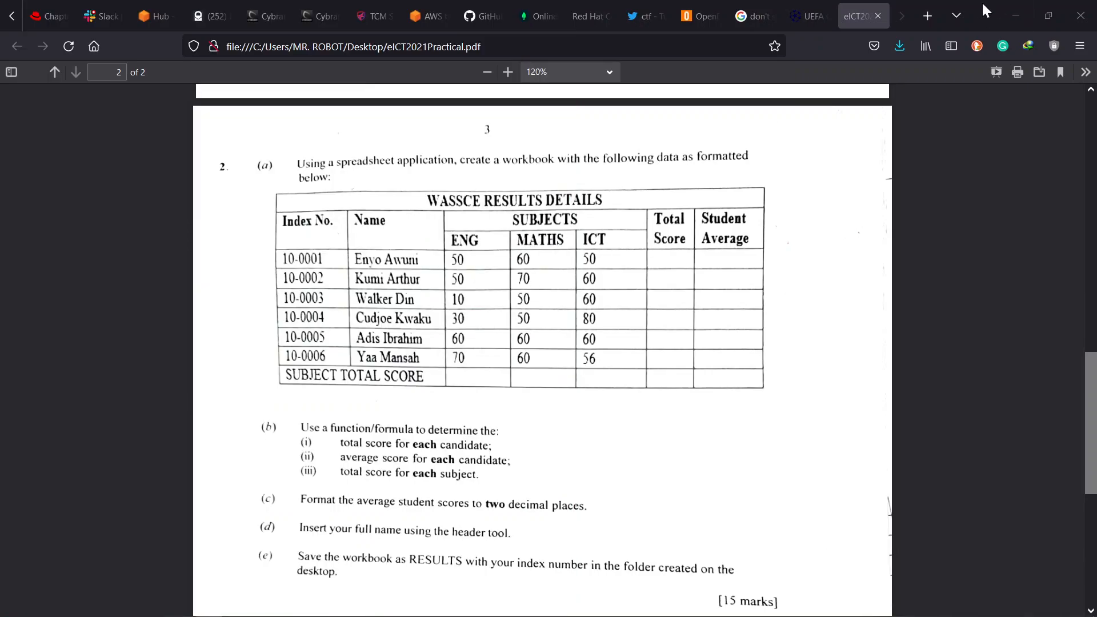
Step: Snap the exam PDF to the right half and scroll it to reveal the full results table
{"action": "key", "text": "super+Right"}
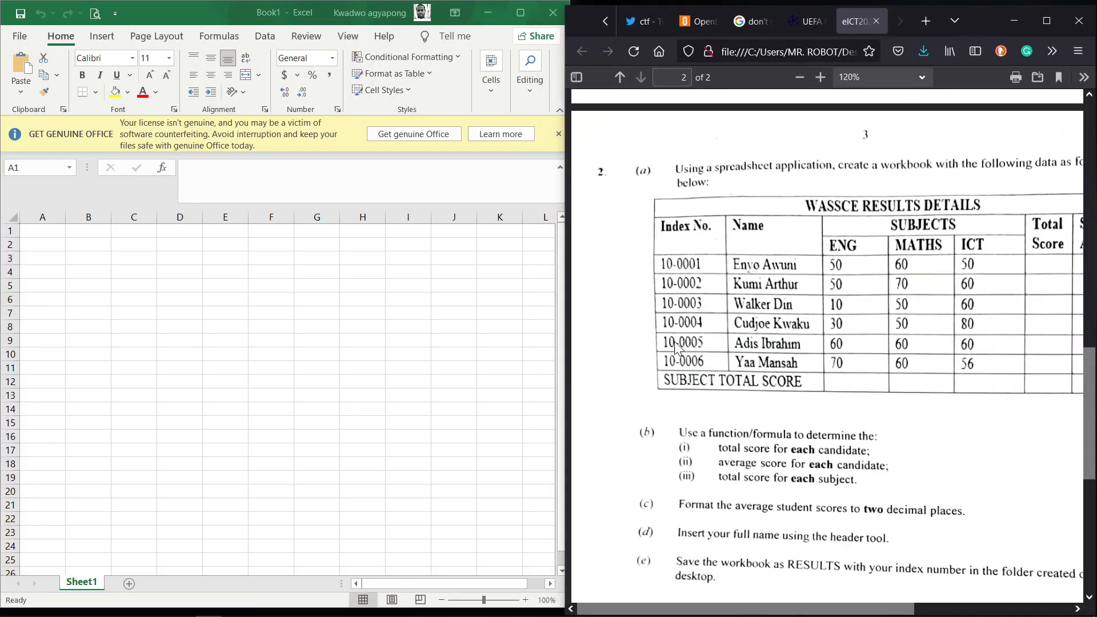
{"action": "left_click", "coordinate": [558, 140]}
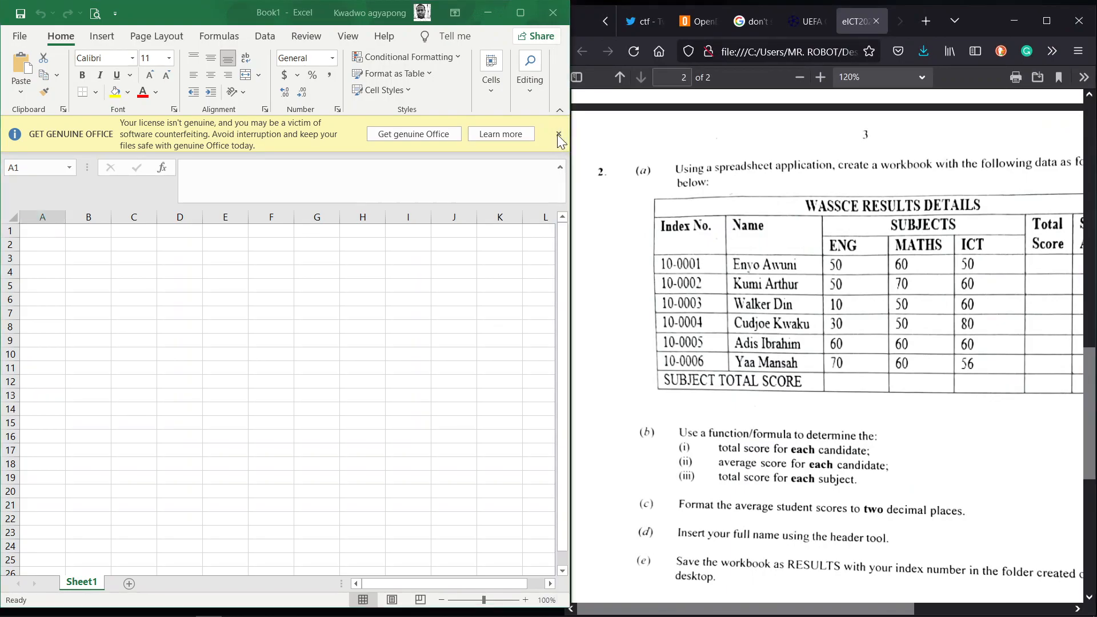
{"action": "left_click", "coordinate": [627, 324]}
{"action": "scroll", "coordinate": [627, 324], "scroll_direction": "down", "scroll_amount": 1}
{"action": "scroll", "coordinate": [627, 324], "scroll_direction": "right", "scroll_amount": 3}
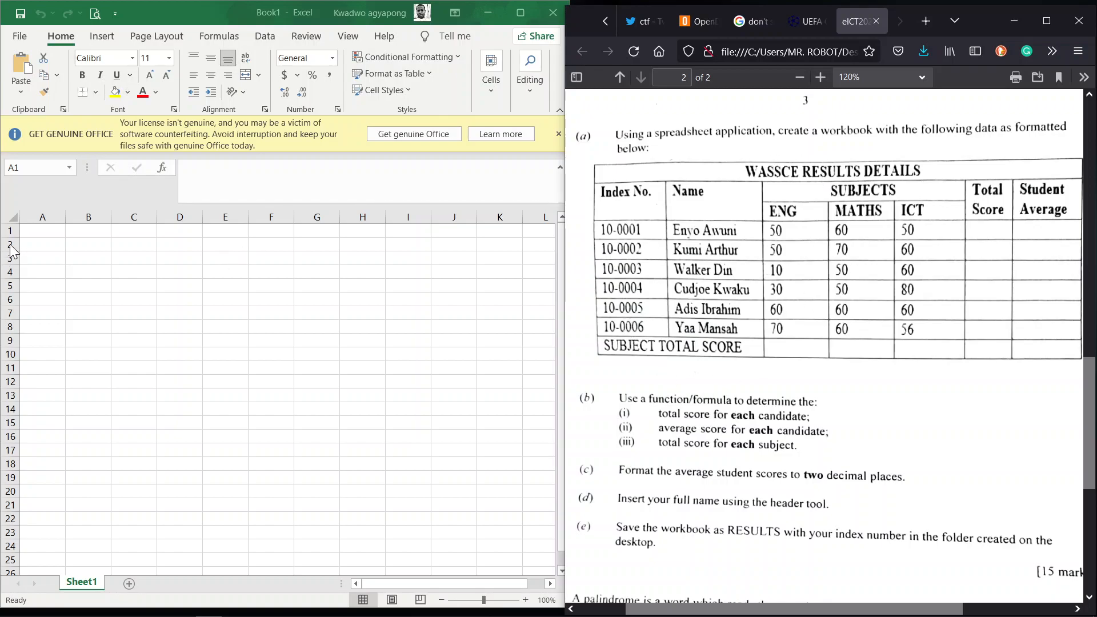
Step: Select cell A1 in Excel and zoom the sheet in to 130%
{"action": "left_click", "coordinate": [44, 232]}
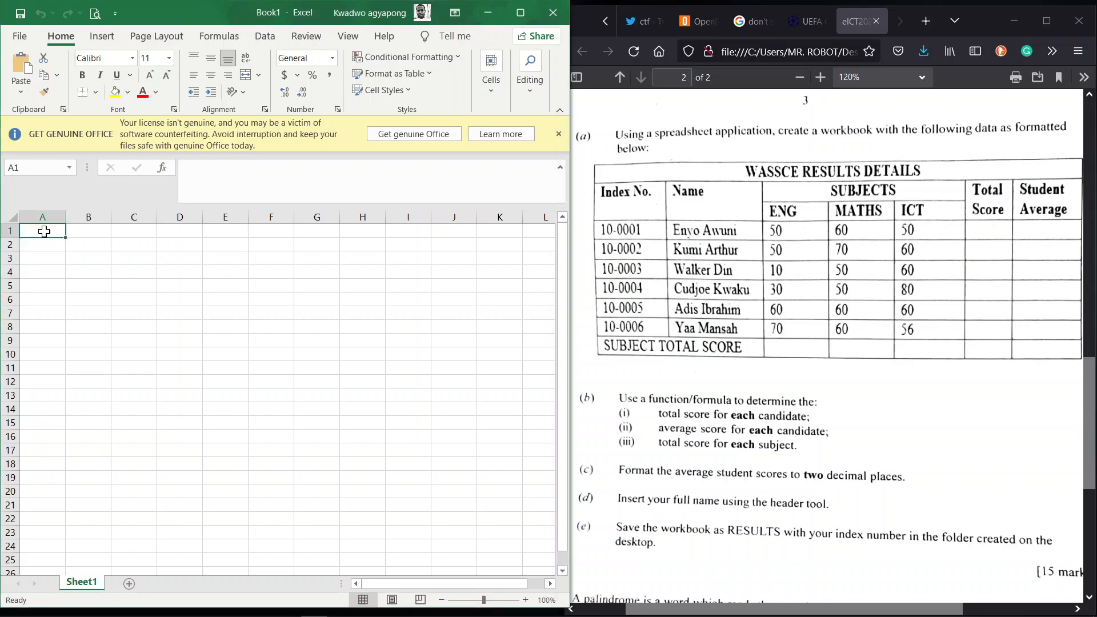
{"action": "left_click", "coordinate": [525, 600]}
{"action": "left_click", "coordinate": [525, 600]}
{"action": "left_click", "coordinate": [525, 600]}
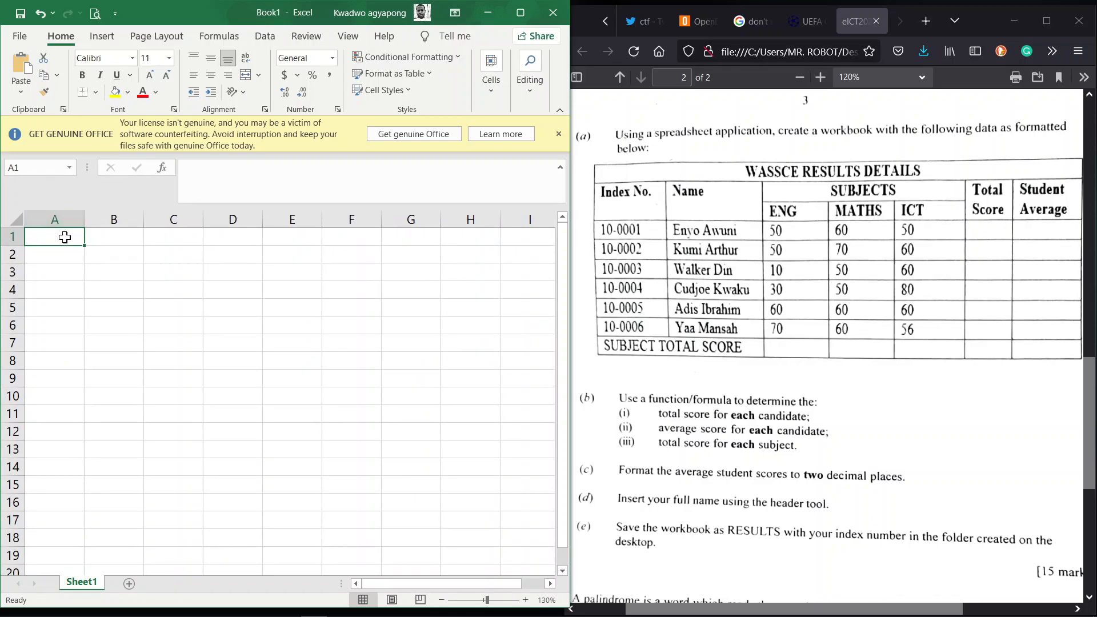
Step: Enter the title WASSCE RESULTS DETAILS in A1 and merge and centre it across A1:G1
{"action": "type", "text": "WASS"}
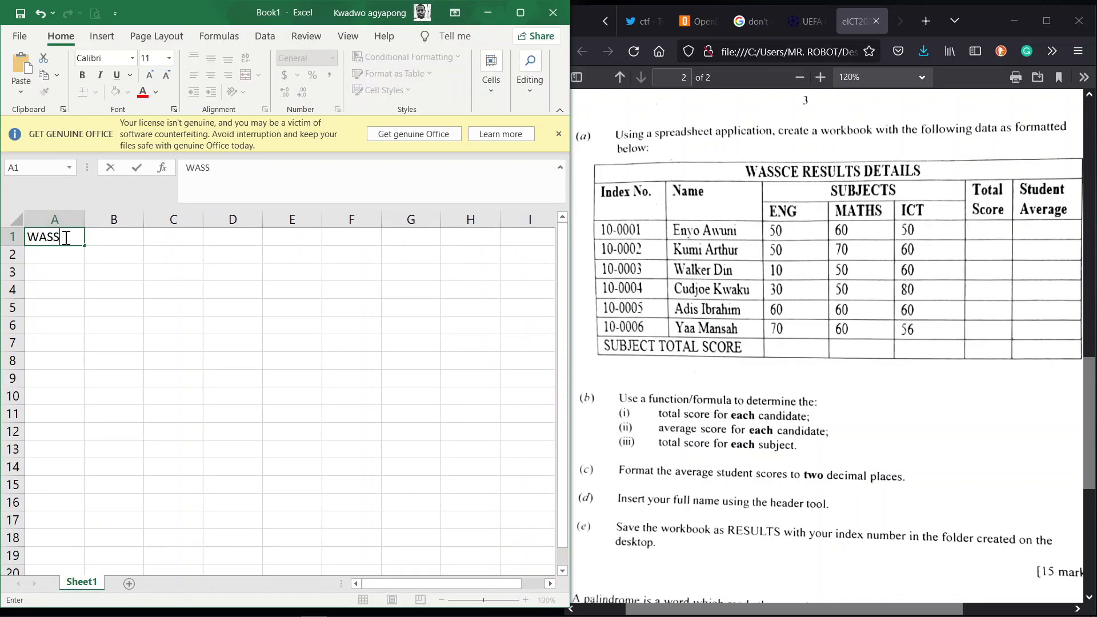
{"action": "type", "text": "CE RESULTS DE"}
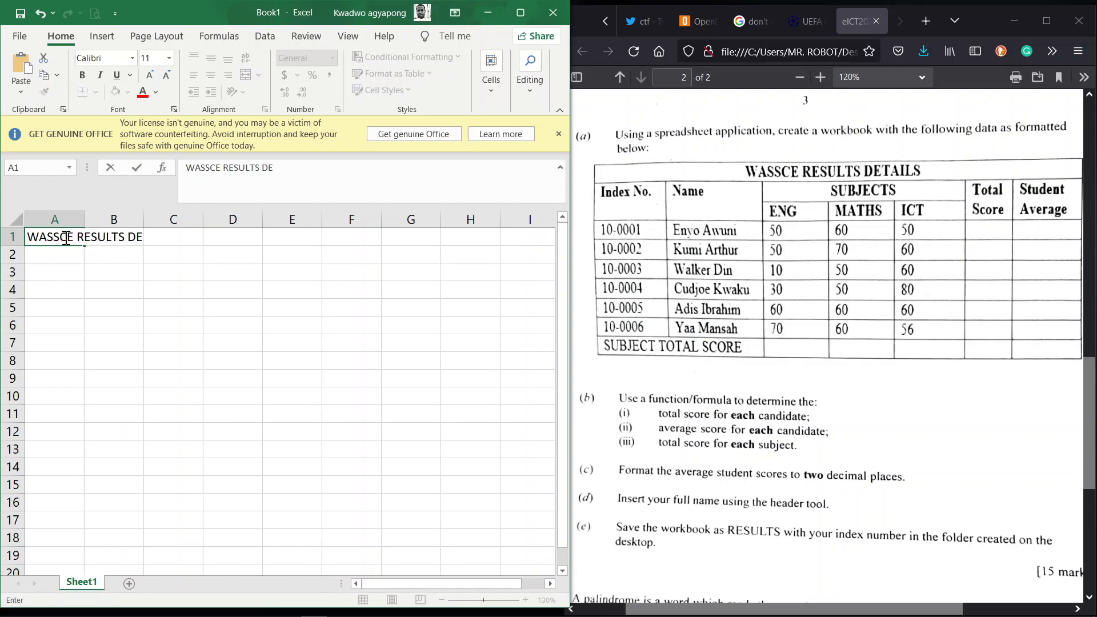
{"action": "type", "text": "TAILS"}
{"action": "key", "text": "Return"}
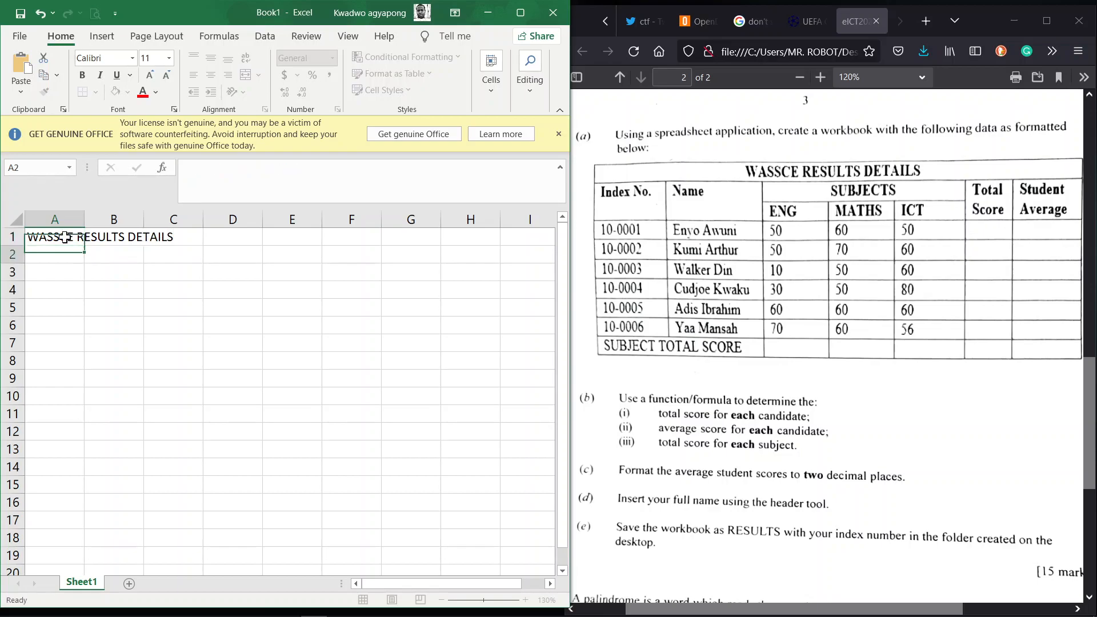
{"action": "left_click", "coordinate": [65, 237]}
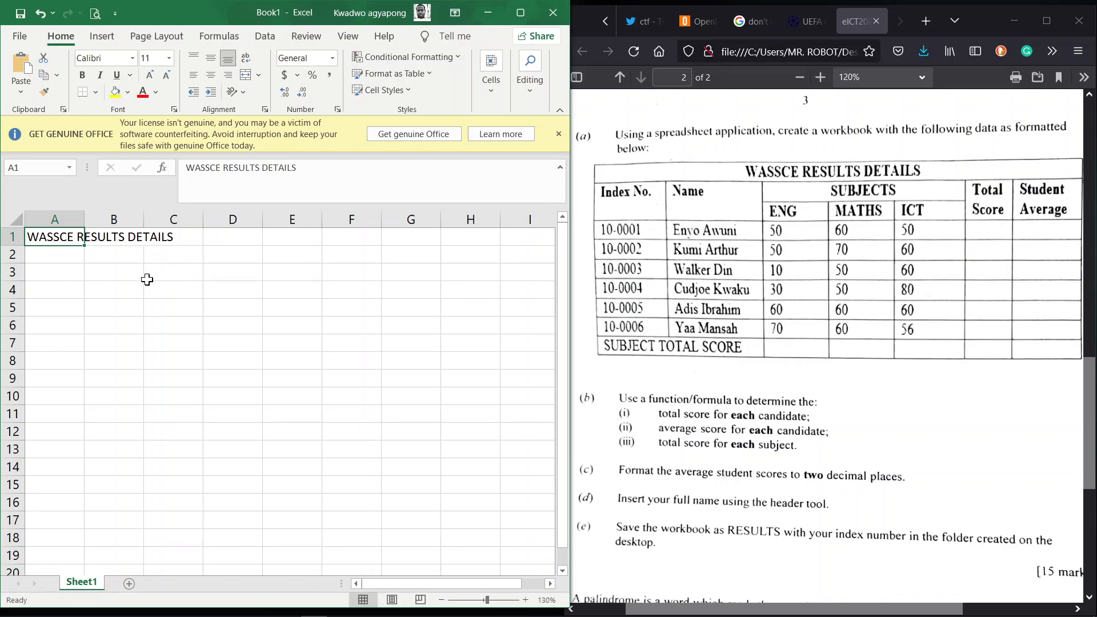
{"action": "key", "text": "shift+Right"}
{"action": "key", "text": "shift+Right"}
{"action": "key", "text": "shift+Right"}
{"action": "key", "text": "shift+Right"}
{"action": "key", "text": "shift+Right"}
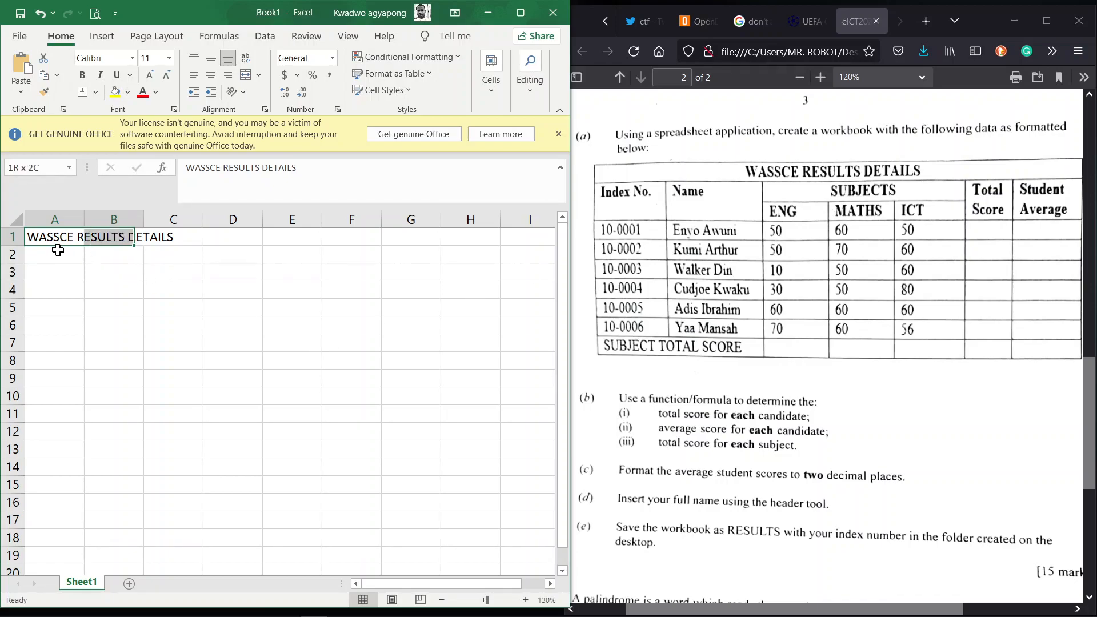
{"action": "key", "text": "shift+Right"}
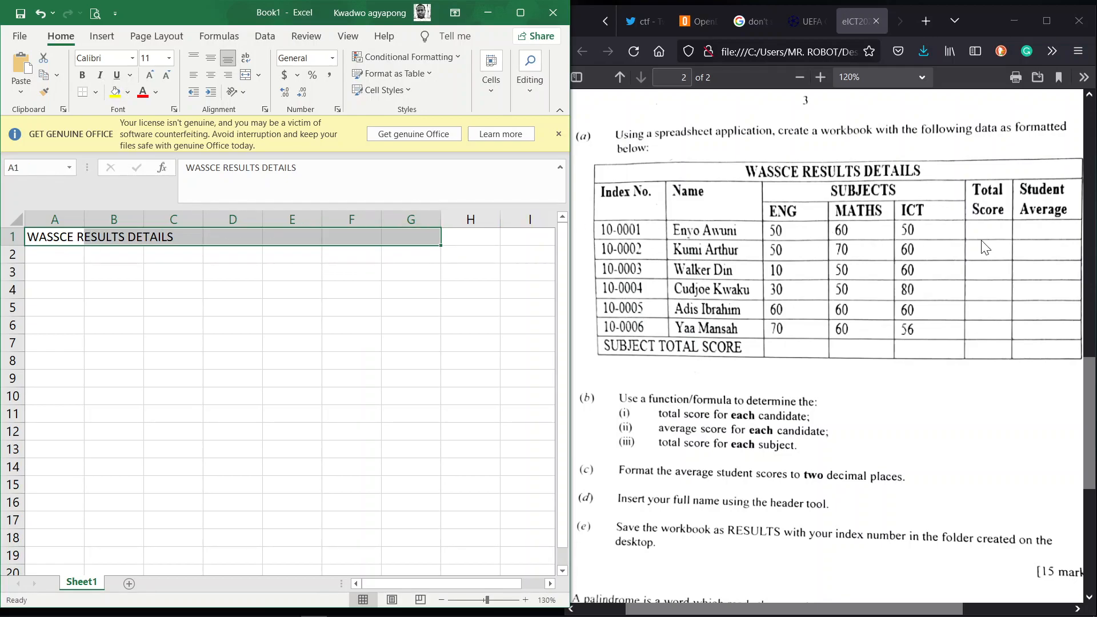
{"action": "left_click", "coordinate": [245, 80]}
{"action": "left_click", "coordinate": [70, 254]}
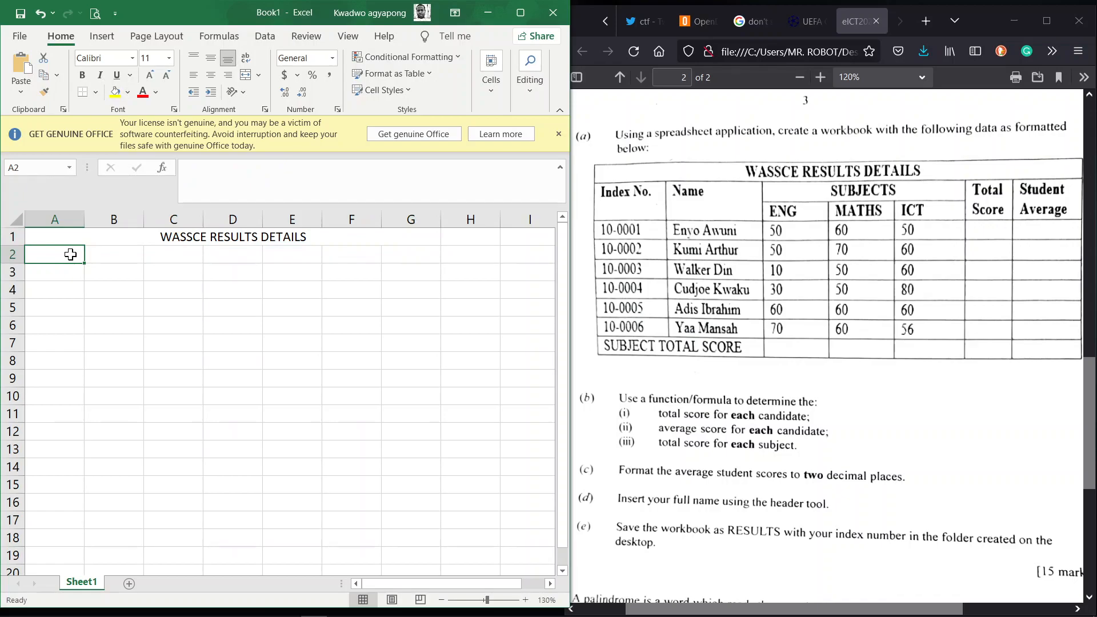
Step: Enter the headings Index No. in A2 and Name in B2
{"action": "type", "text": "Index"}
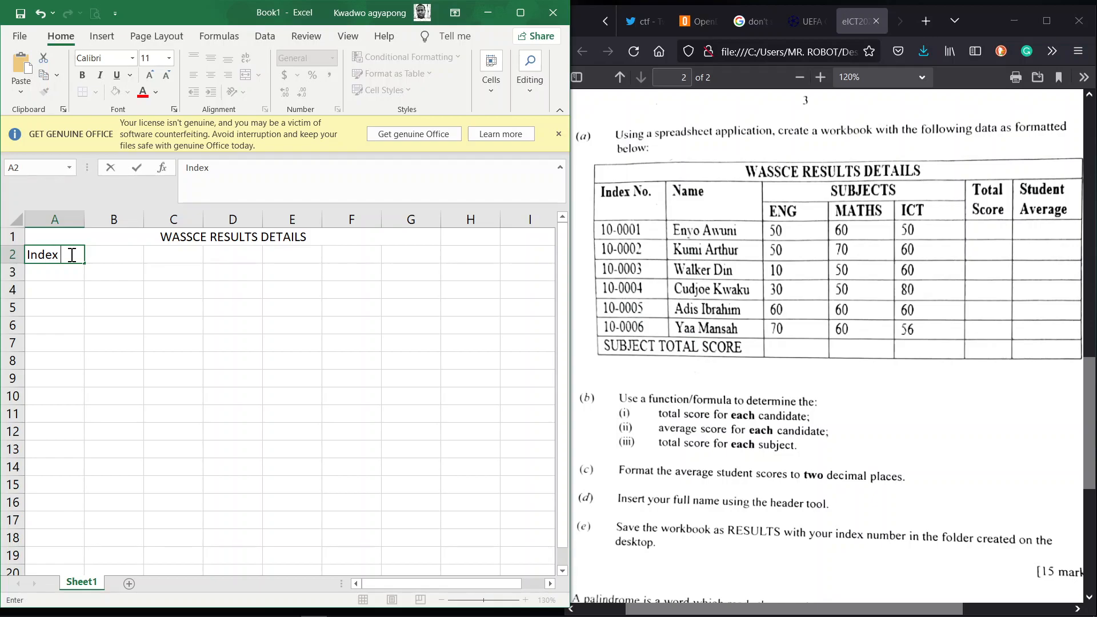
{"action": "left_click", "coordinate": [72, 255]}
{"action": "type", "text": "No."}
{"action": "key", "text": "Tab"}
{"action": "type", "text": "Name"}
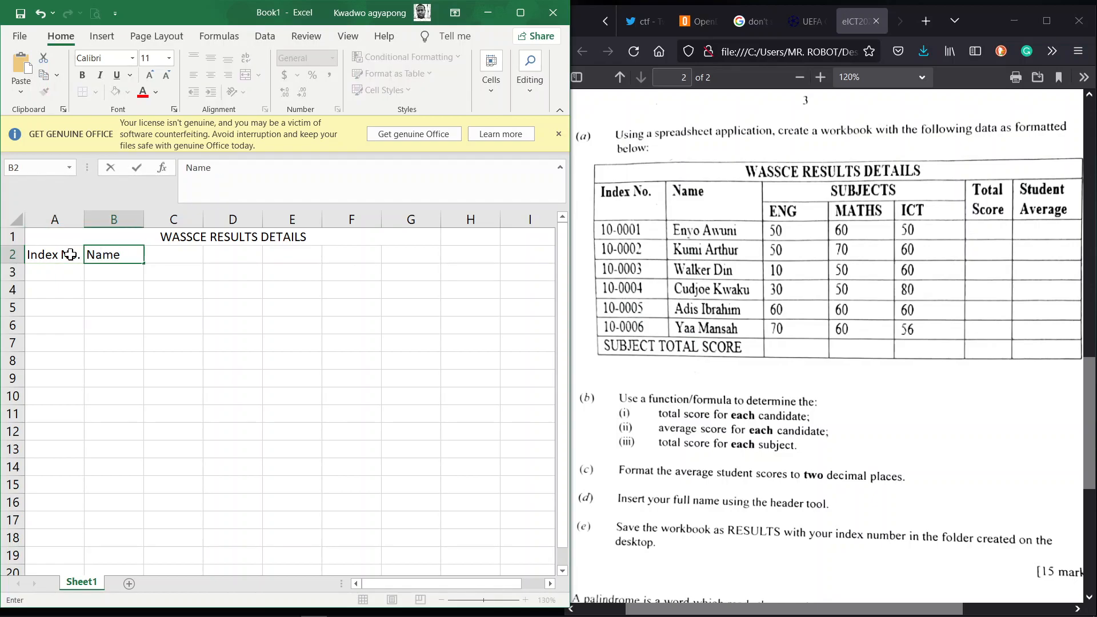
{"action": "key", "text": "Tab"}
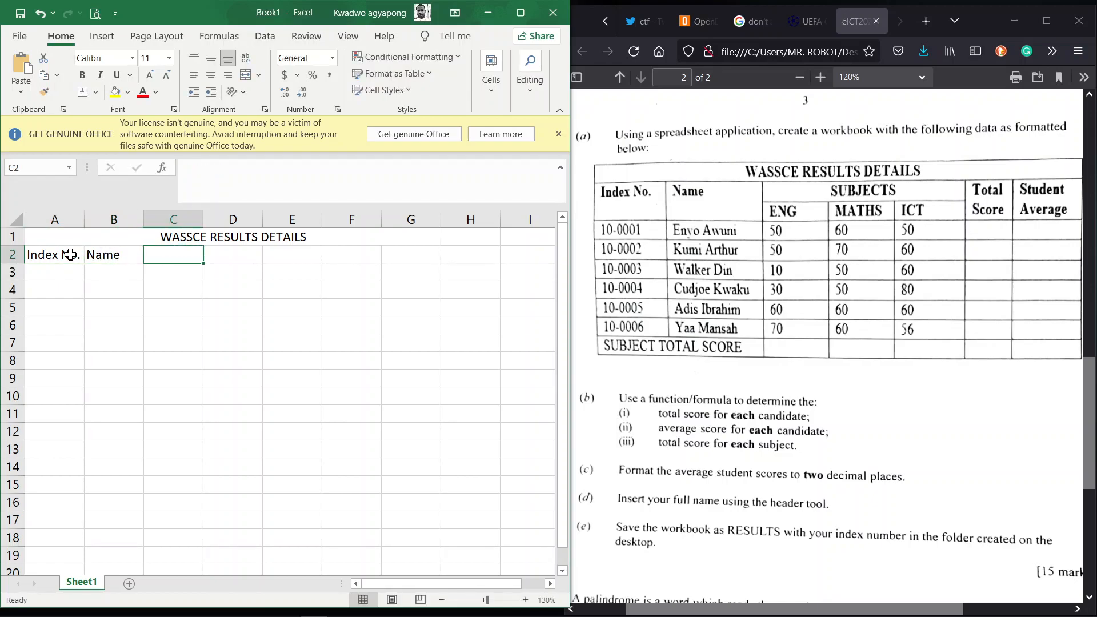
Step: Enter SUBJECTS in C2 and merge and centre it across C2:E2
{"action": "type", "text": "SUBJECT"}
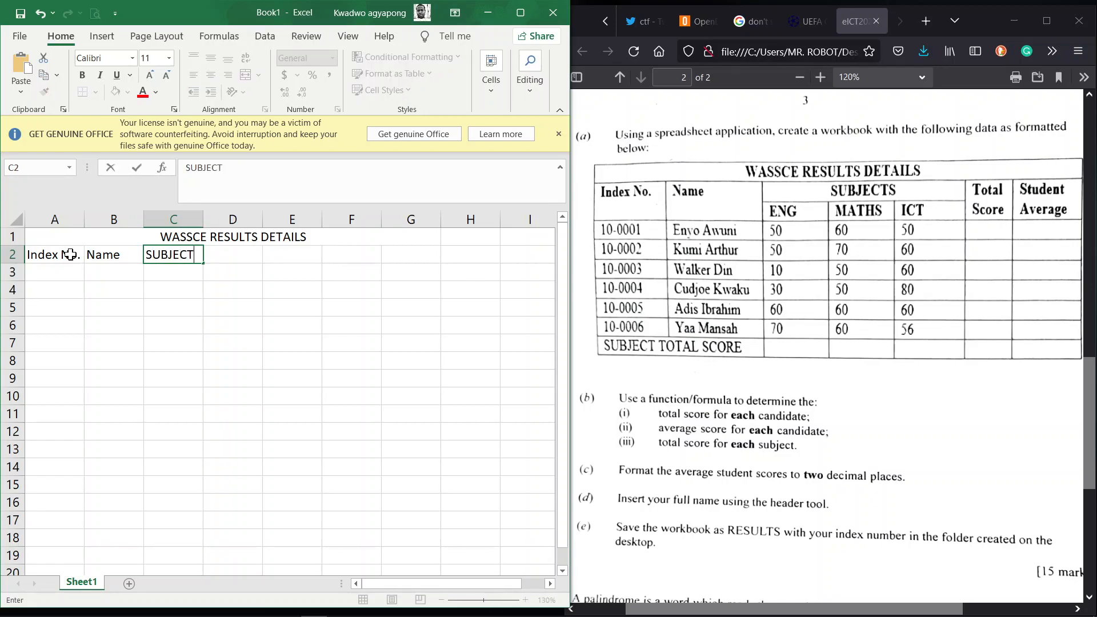
{"action": "type", "text": "S"}
{"action": "key", "text": "ctrl+Return"}
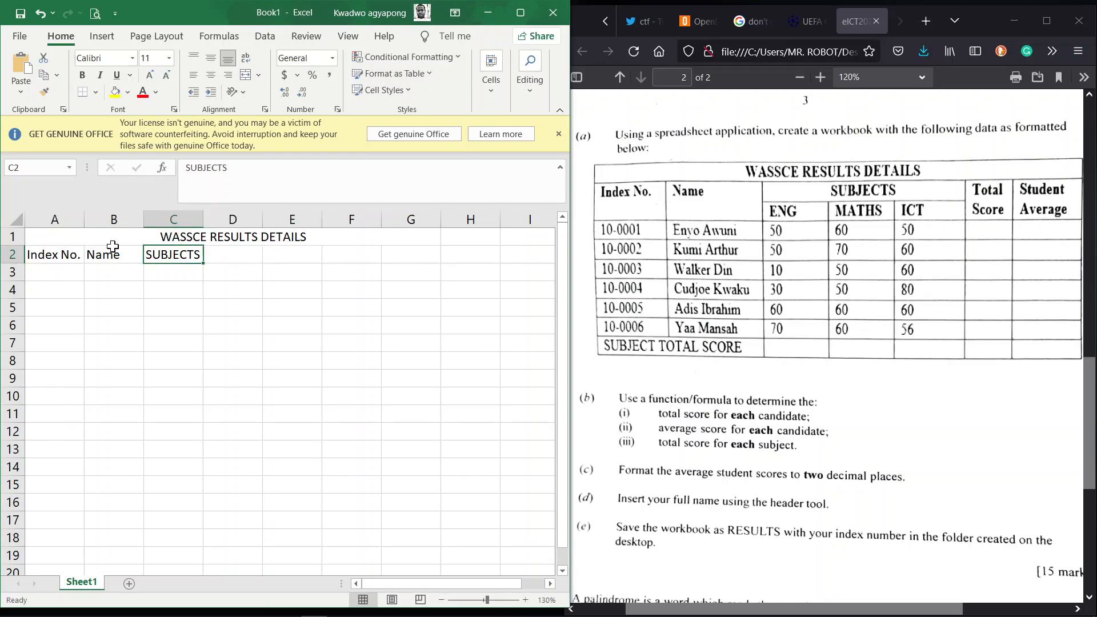
{"action": "key", "text": "shift+Right"}
{"action": "key", "text": "shift+Right"}
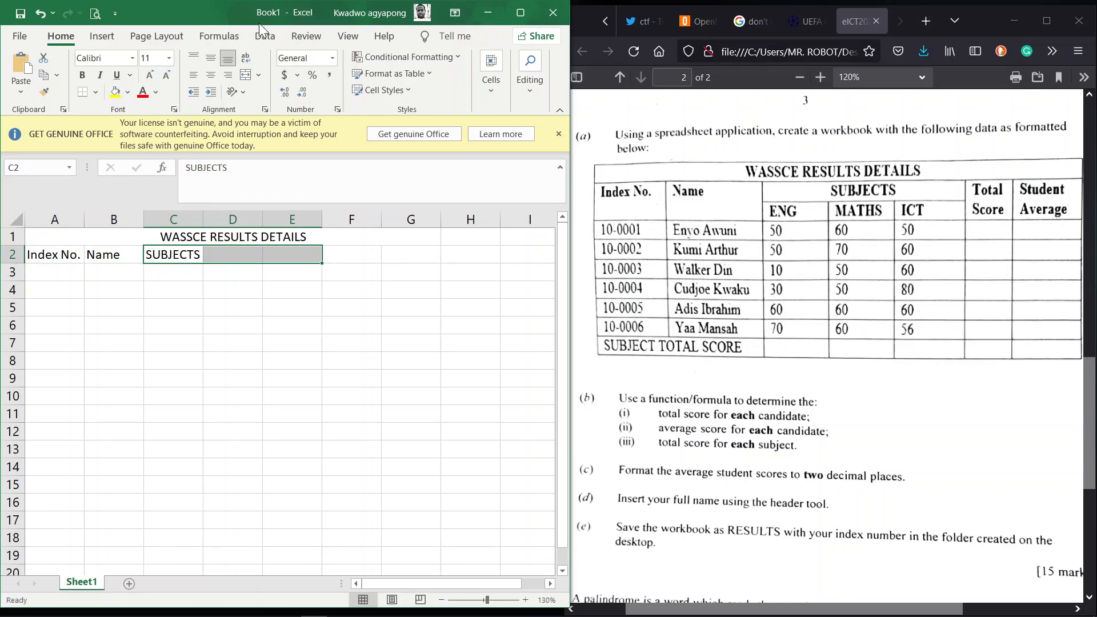
{"action": "left_click", "coordinate": [247, 74]}
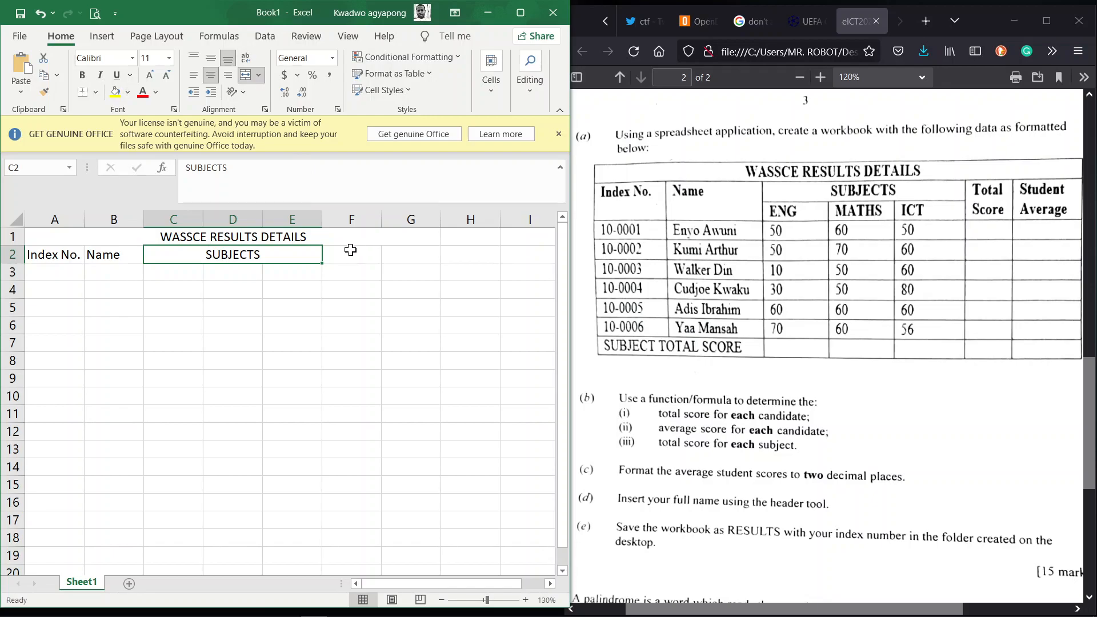
{"action": "left_click", "coordinate": [350, 252]}
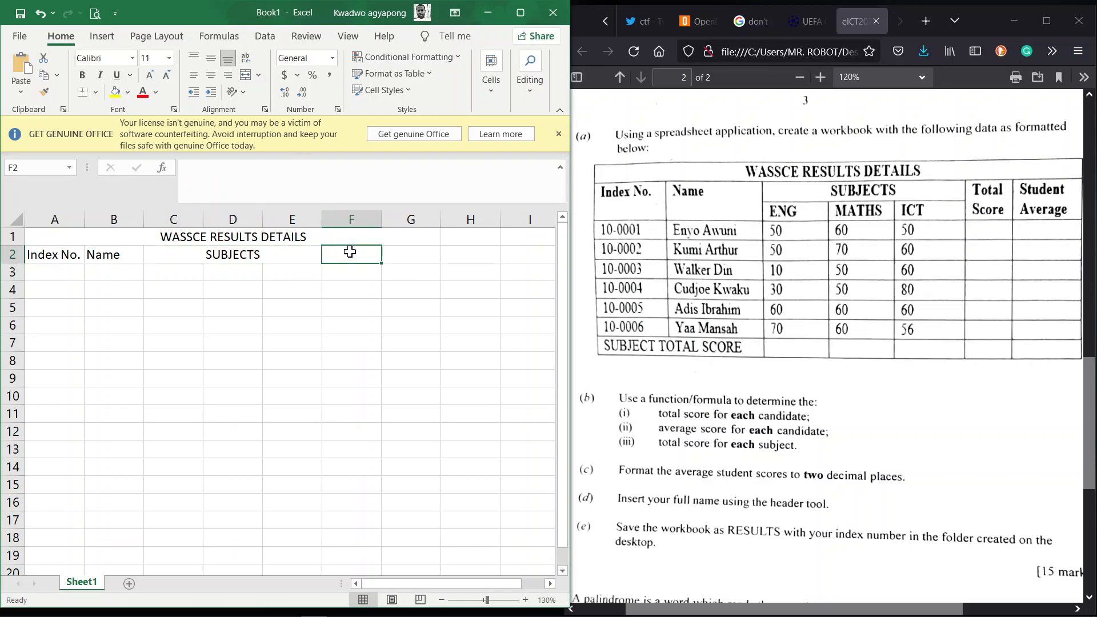
Step: Enter Total Score in F2 and Student Average in G2
{"action": "type", "text": "Total Score"}
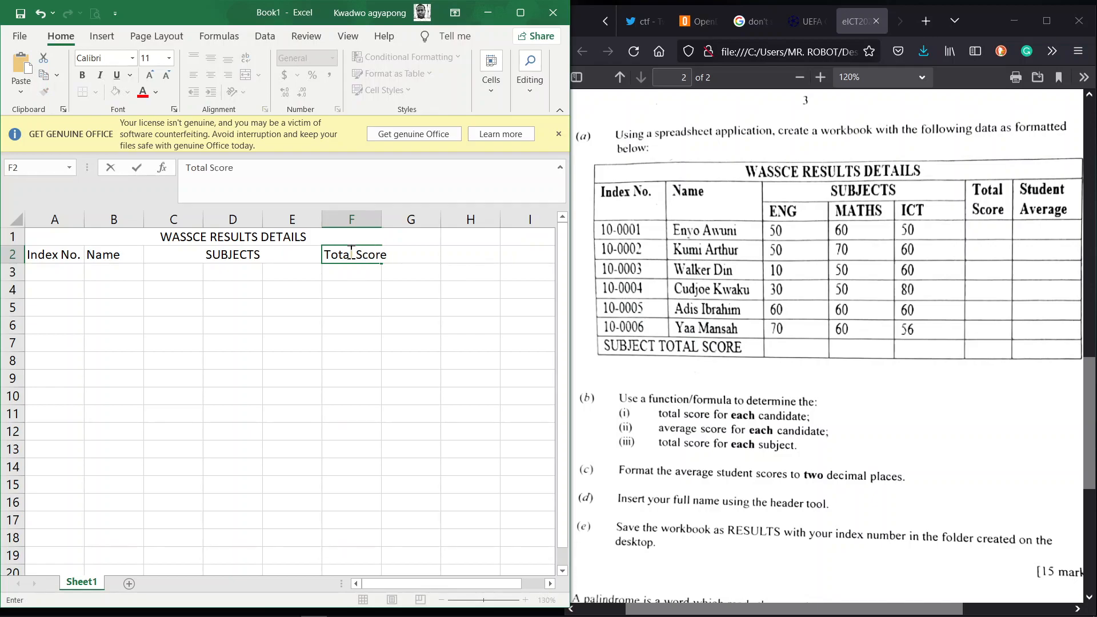
{"action": "key", "text": "Tab"}
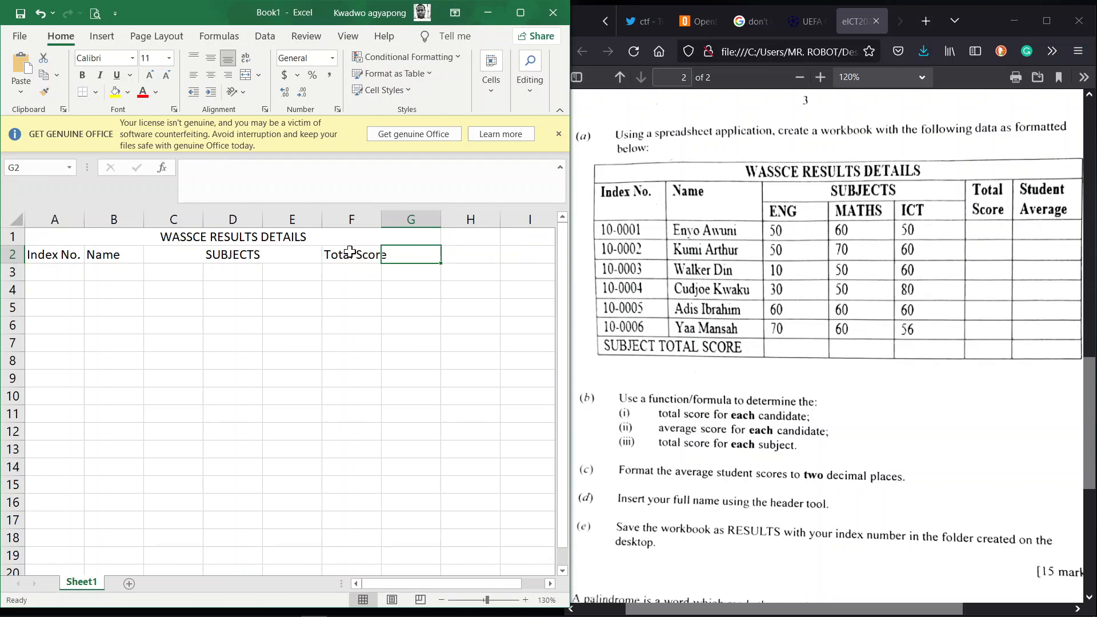
{"action": "type", "text": "Student"}
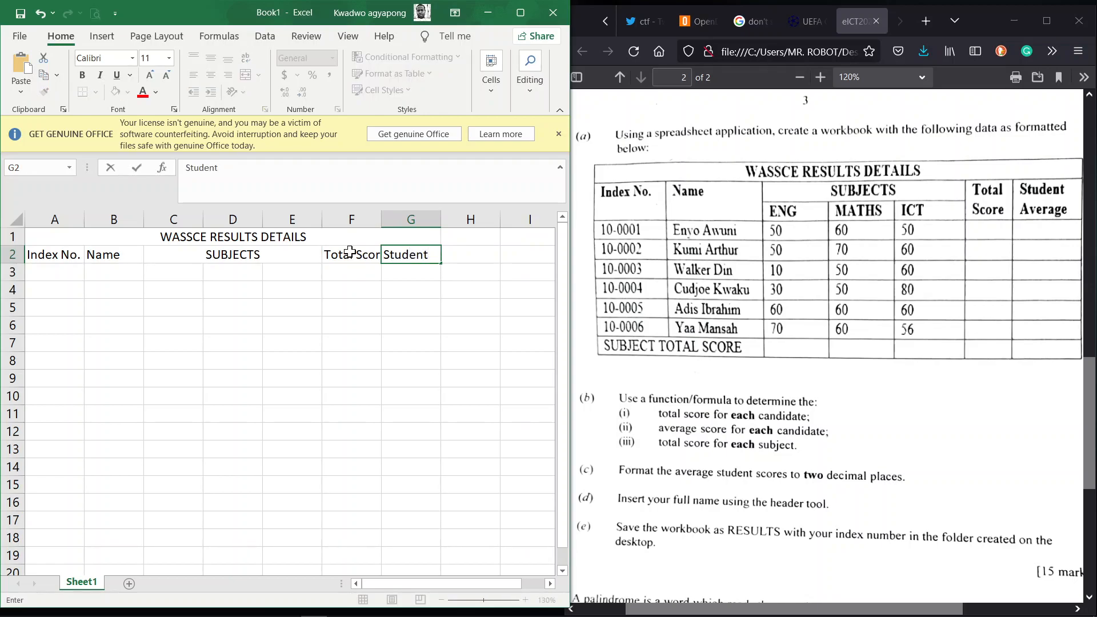
{"action": "type", "text": " Average"}
{"action": "key", "text": "Return"}
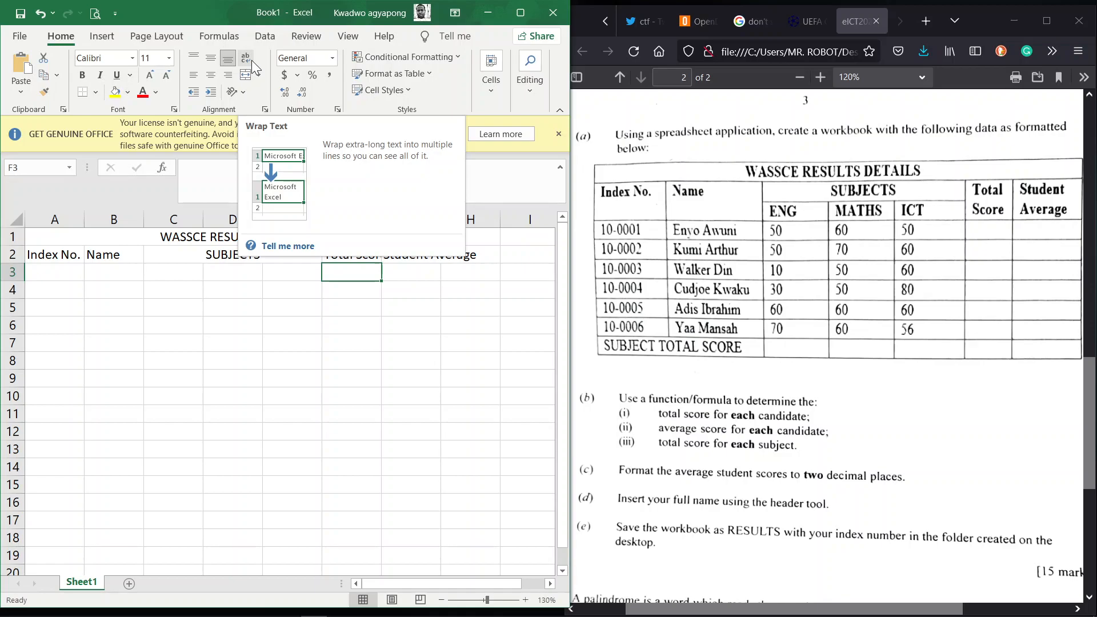
Step: Apply Wrap Text to the Total Score and Student Average headings in F2 and G2
{"action": "left_click", "coordinate": [355, 255]}
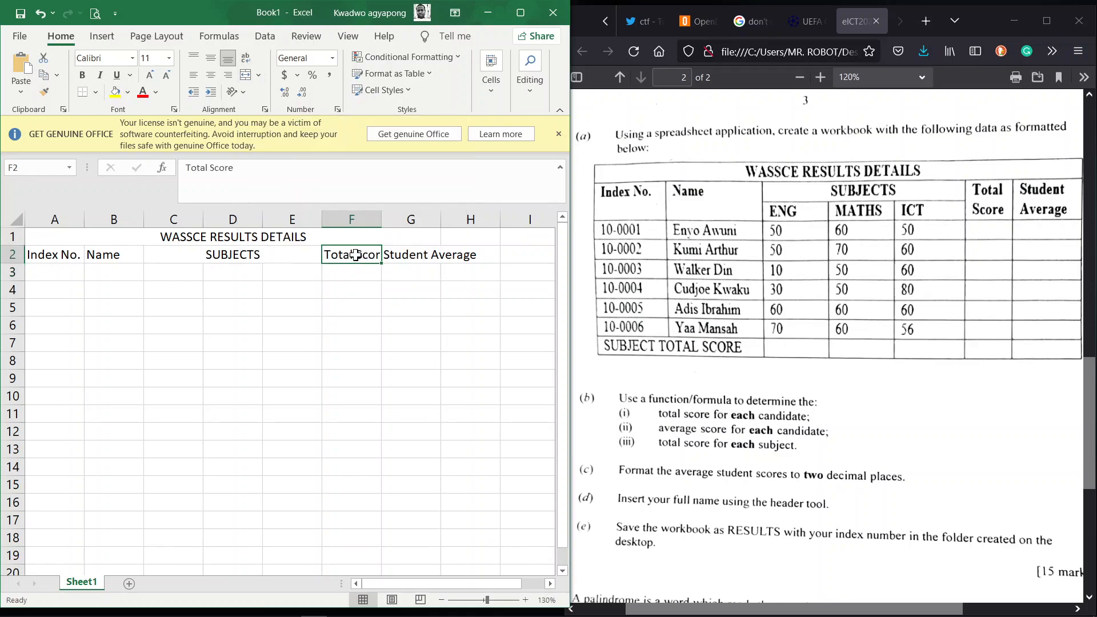
{"action": "left_click", "coordinate": [244, 59]}
{"action": "left_click", "coordinate": [410, 287]}
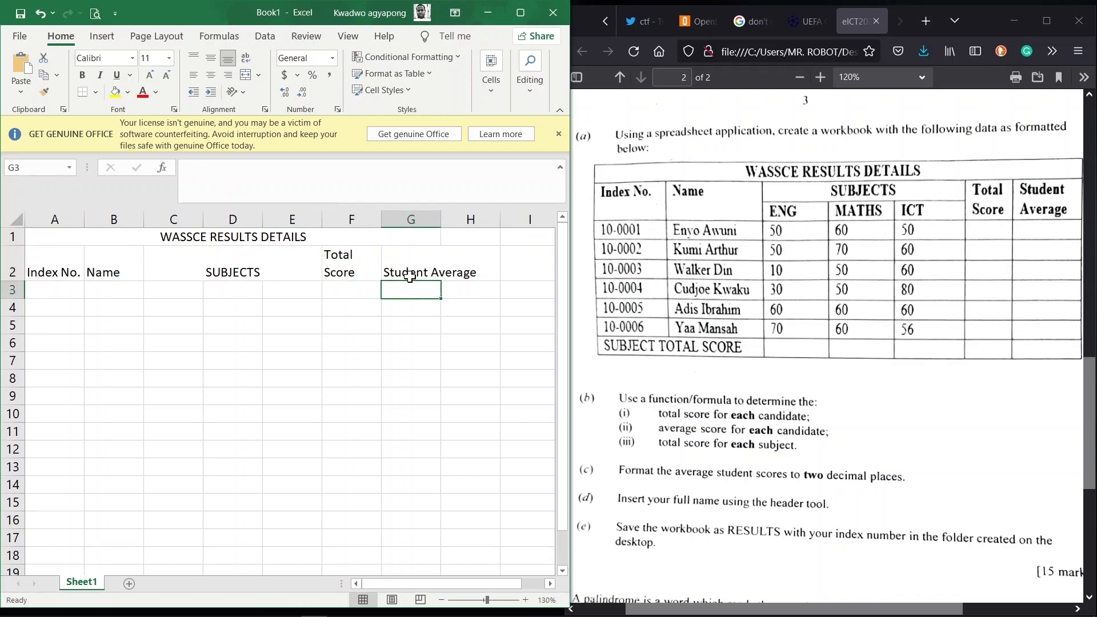
{"action": "left_click", "coordinate": [409, 276]}
{"action": "left_click", "coordinate": [246, 57]}
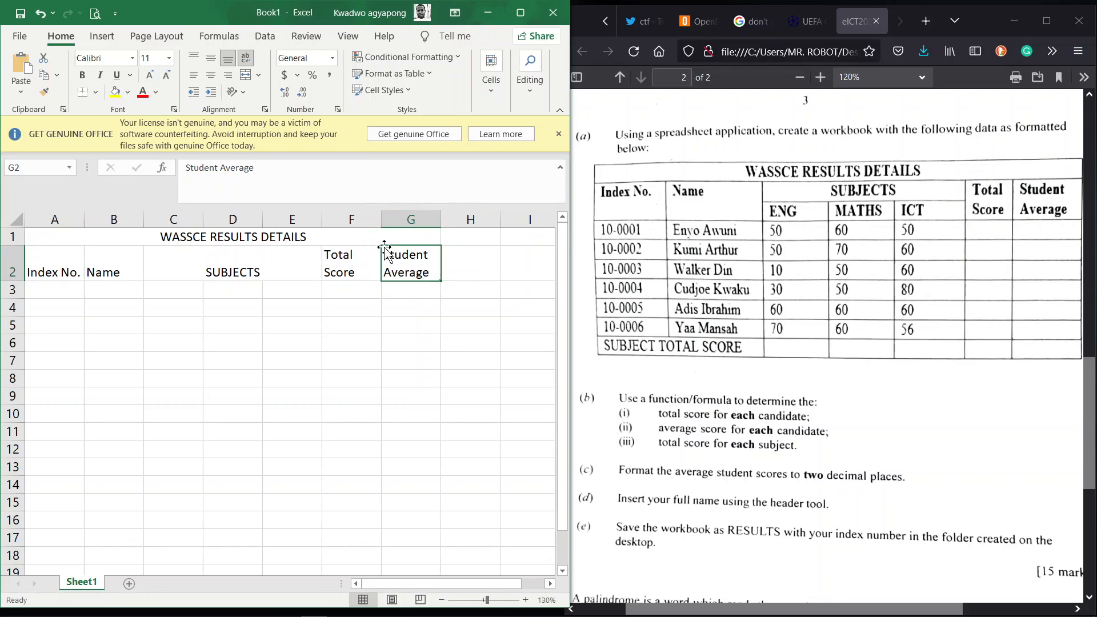
Step: Merge and centre F2:F3 and G2:G3 so both headings span rows 2–3
{"action": "left_click", "coordinate": [365, 255]}
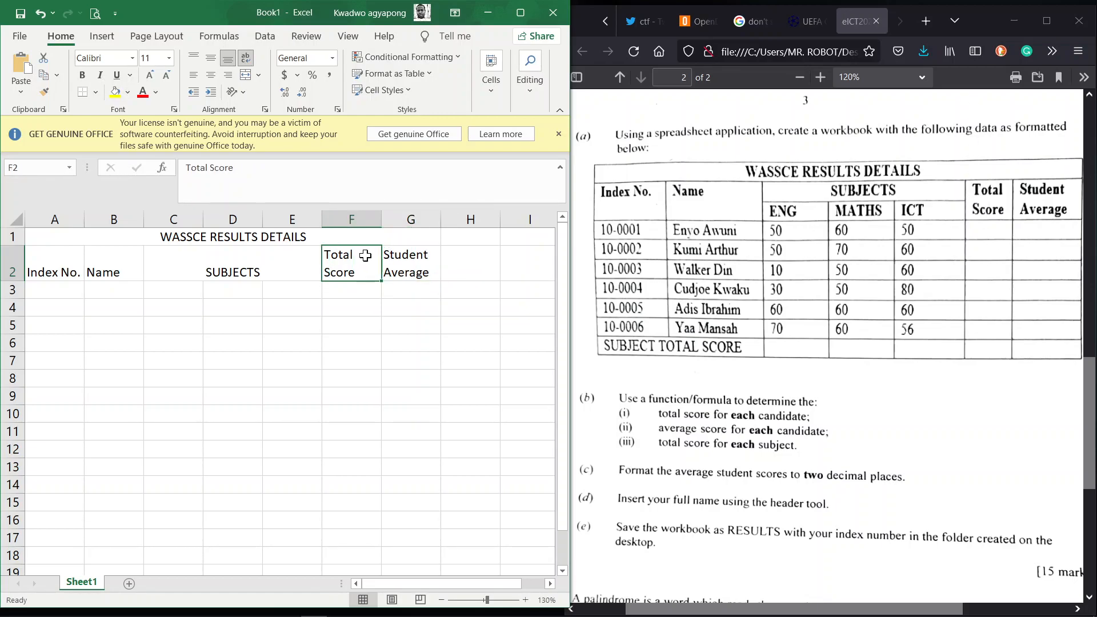
{"action": "key", "text": "shift+Down"}
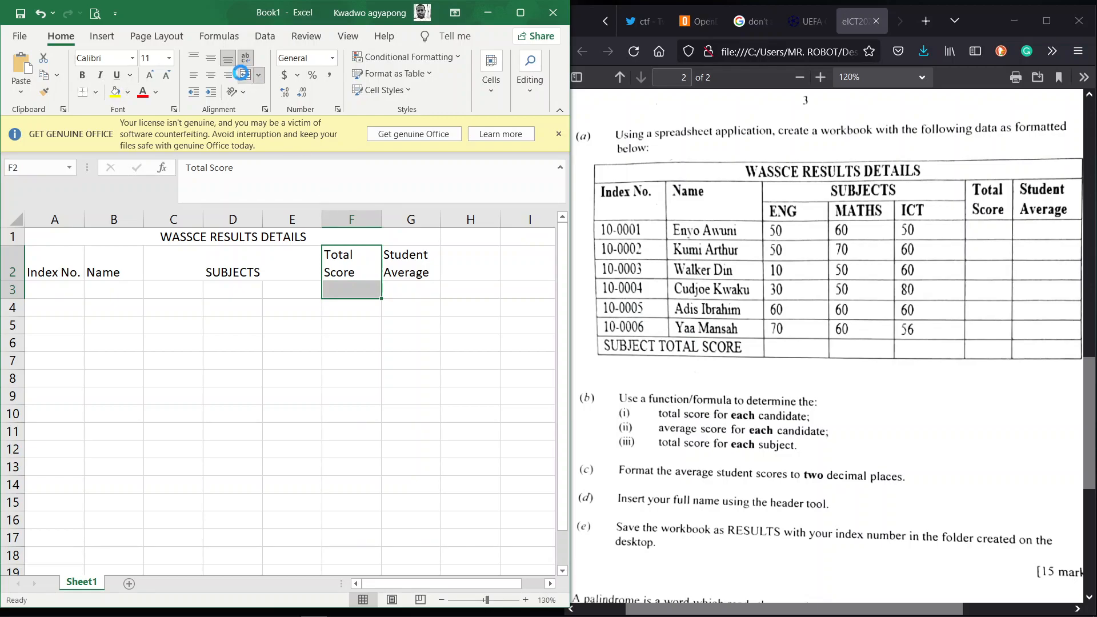
{"action": "left_click", "coordinate": [246, 75]}
{"action": "left_click", "coordinate": [394, 254]}
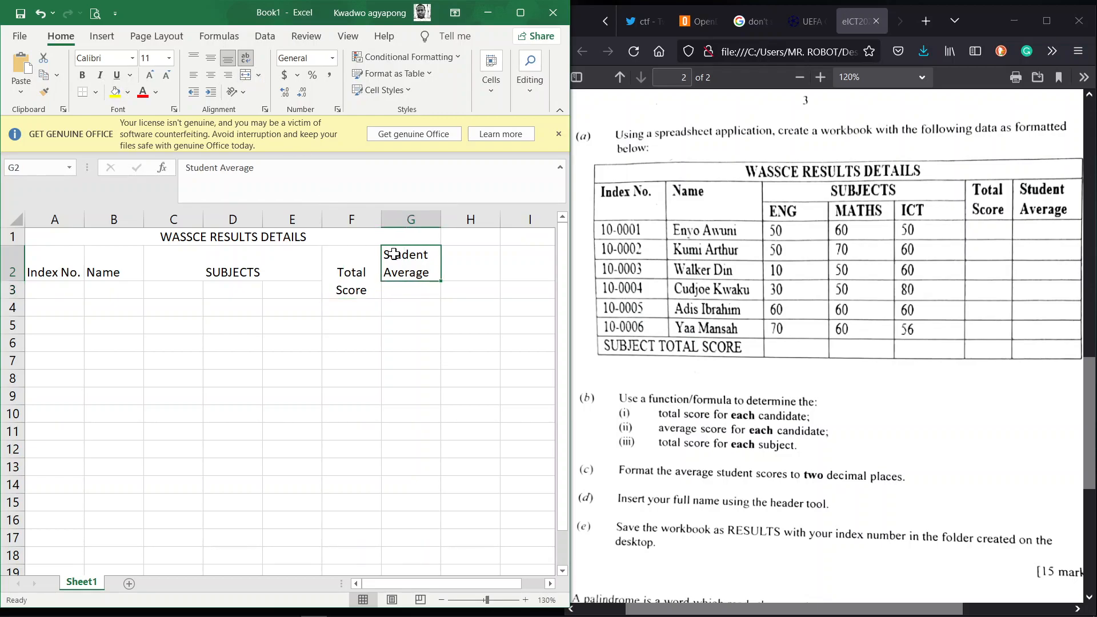
{"action": "key", "text": "shift+Down"}
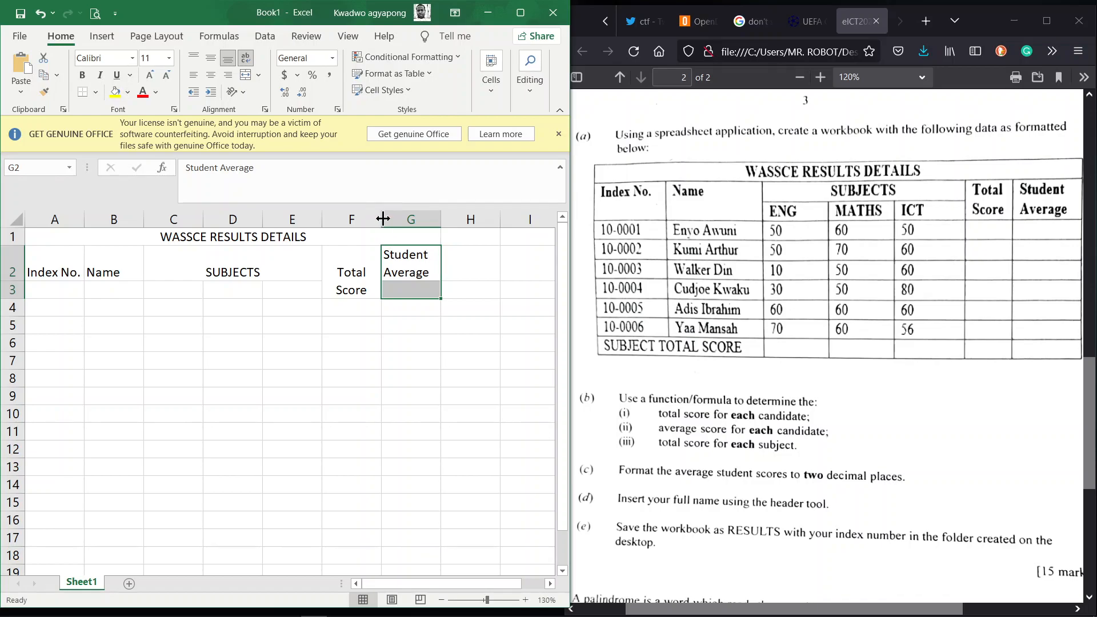
{"action": "left_click", "coordinate": [246, 79]}
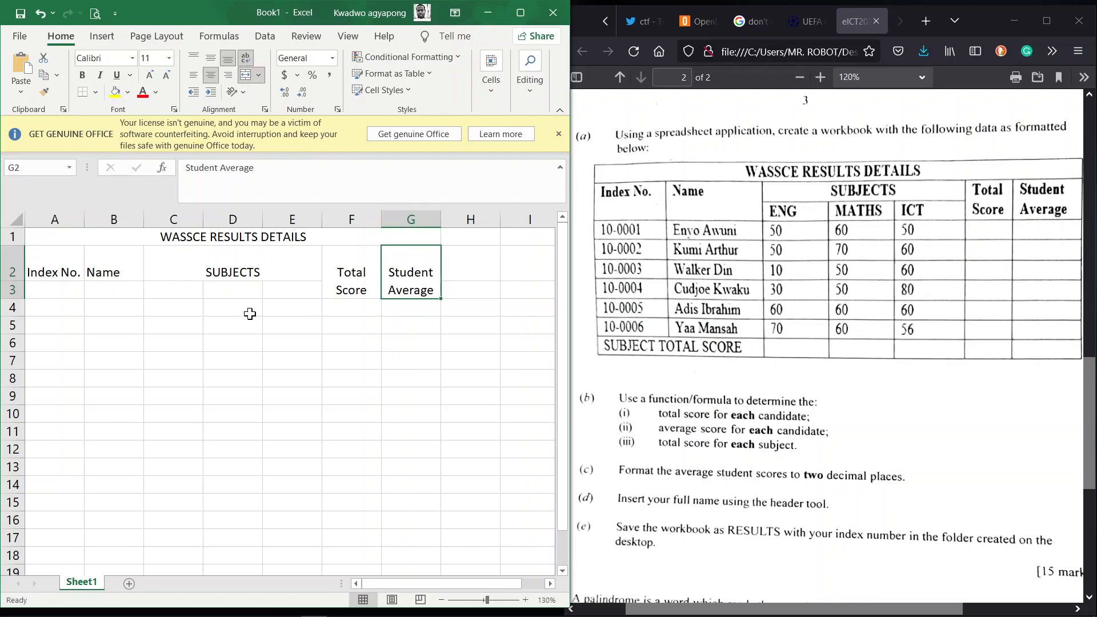
{"action": "left_click", "coordinate": [183, 289]}
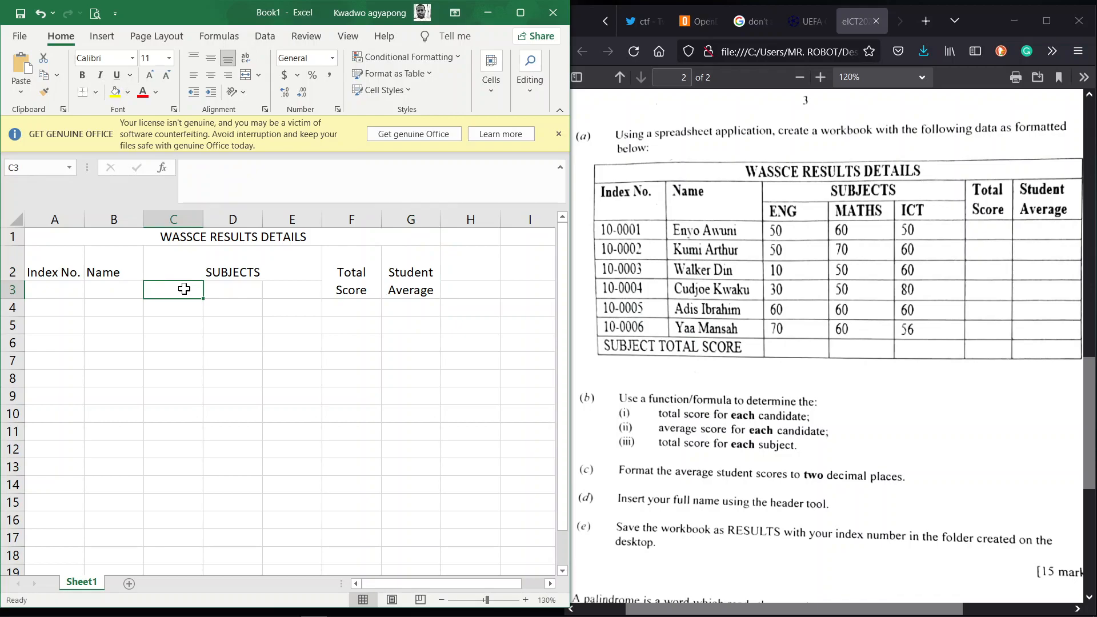
Step: Enter the subject headings ENG, MATHS and ICT in C3:E3
{"action": "type", "text": "ENG"}
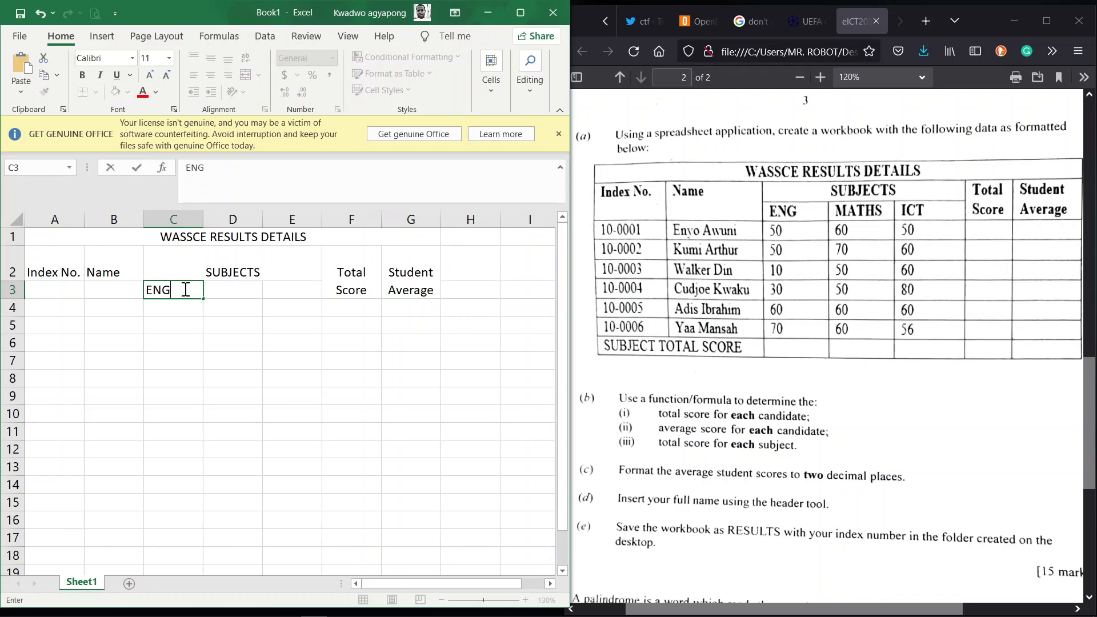
{"action": "key", "text": "Tab"}
{"action": "type", "text": "MATHS"}
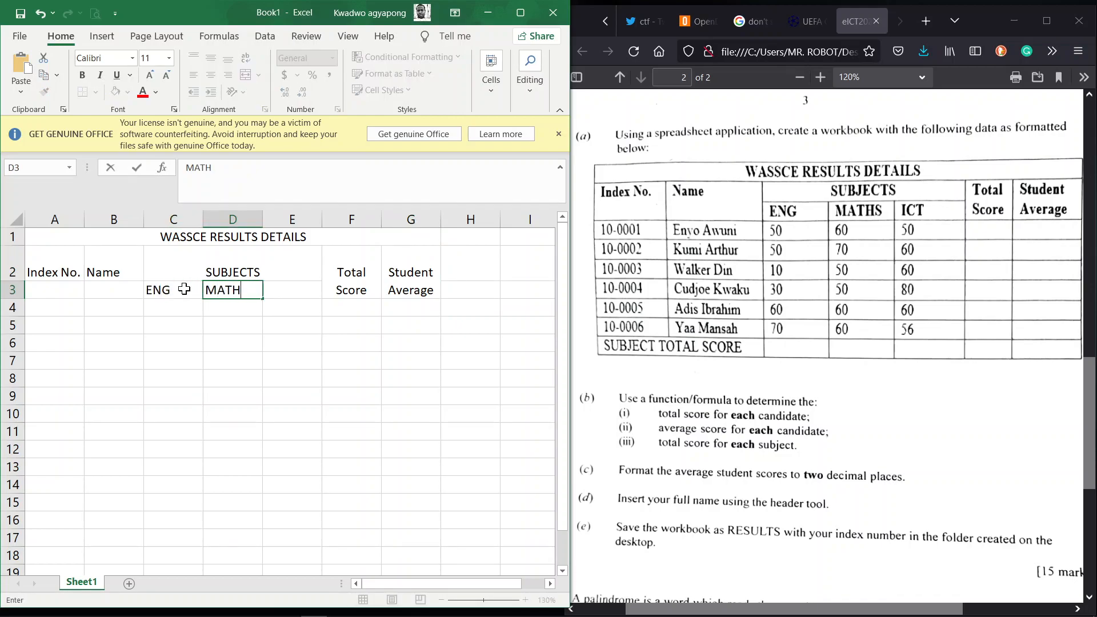
{"action": "key", "text": "Tab"}
{"action": "type", "text": "ICT"}
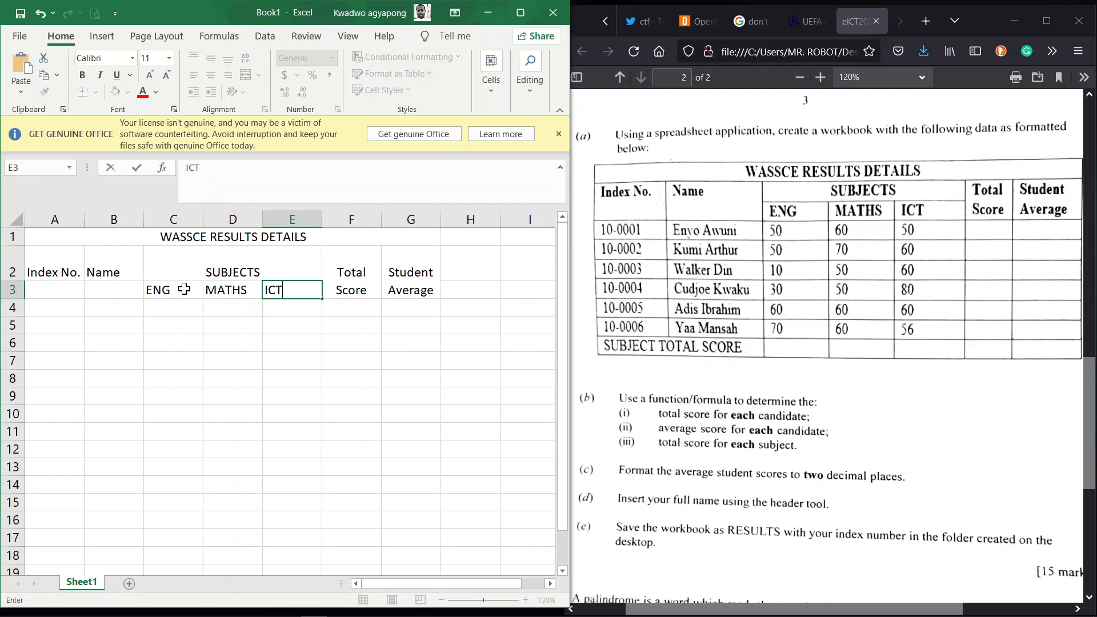
Step: Merge A2:A3 and B2:B3, top-align Index No. and Name, and left-align Name
{"action": "left_click", "coordinate": [56, 273]}
{"action": "key", "text": "shift+Down"}
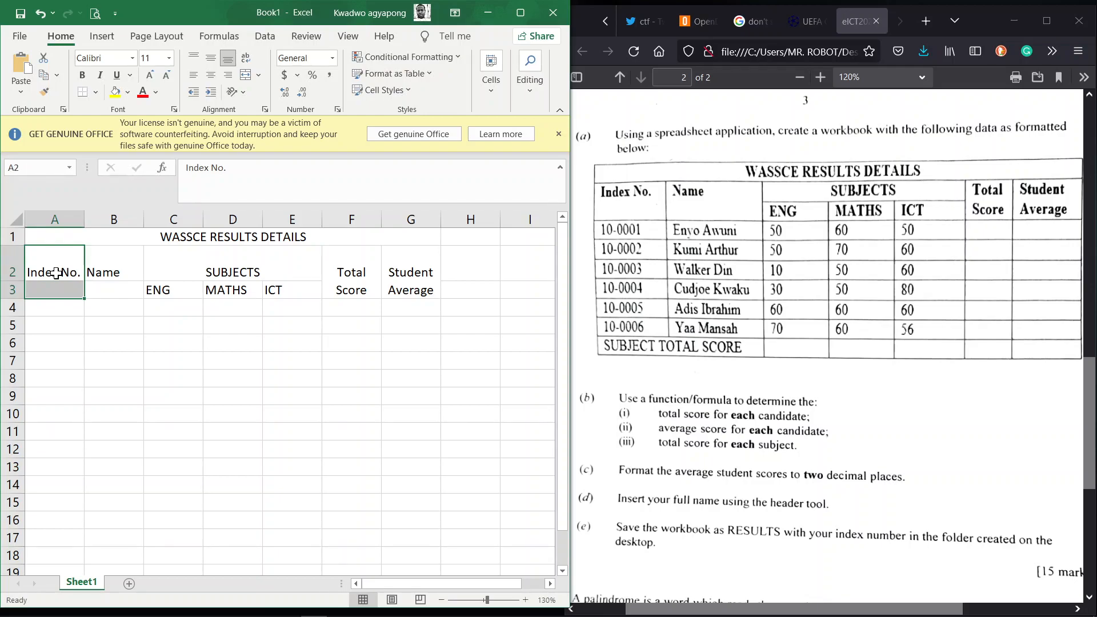
{"action": "left_click", "coordinate": [250, 76]}
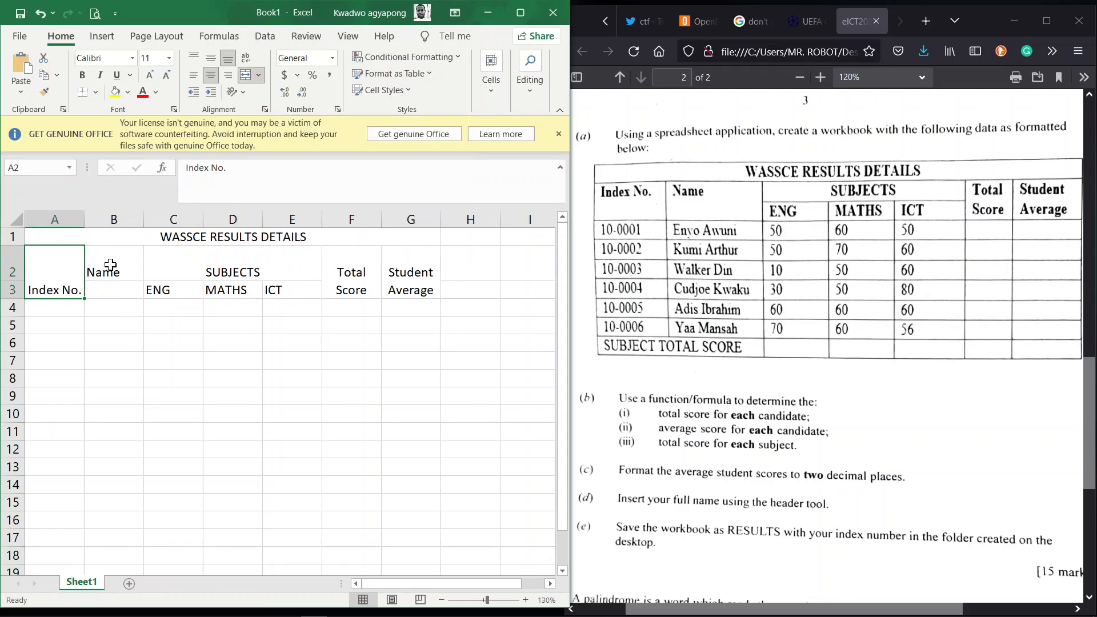
{"action": "left_click", "coordinate": [197, 57]}
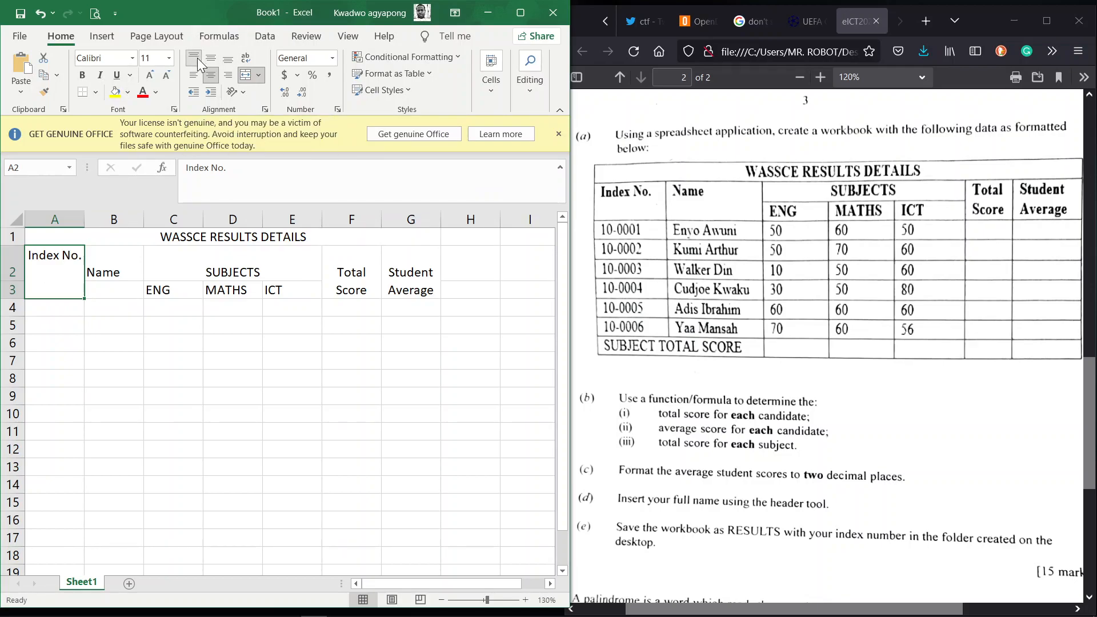
{"action": "left_click", "coordinate": [131, 258]}
{"action": "key", "text": "shift+Down"}
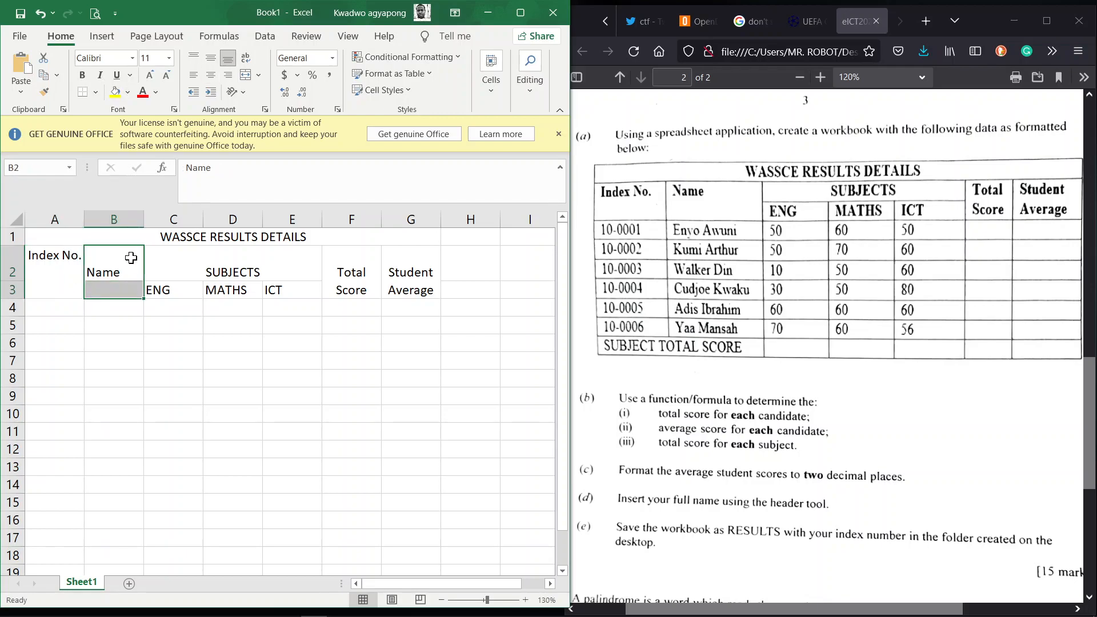
{"action": "left_click", "coordinate": [246, 75]}
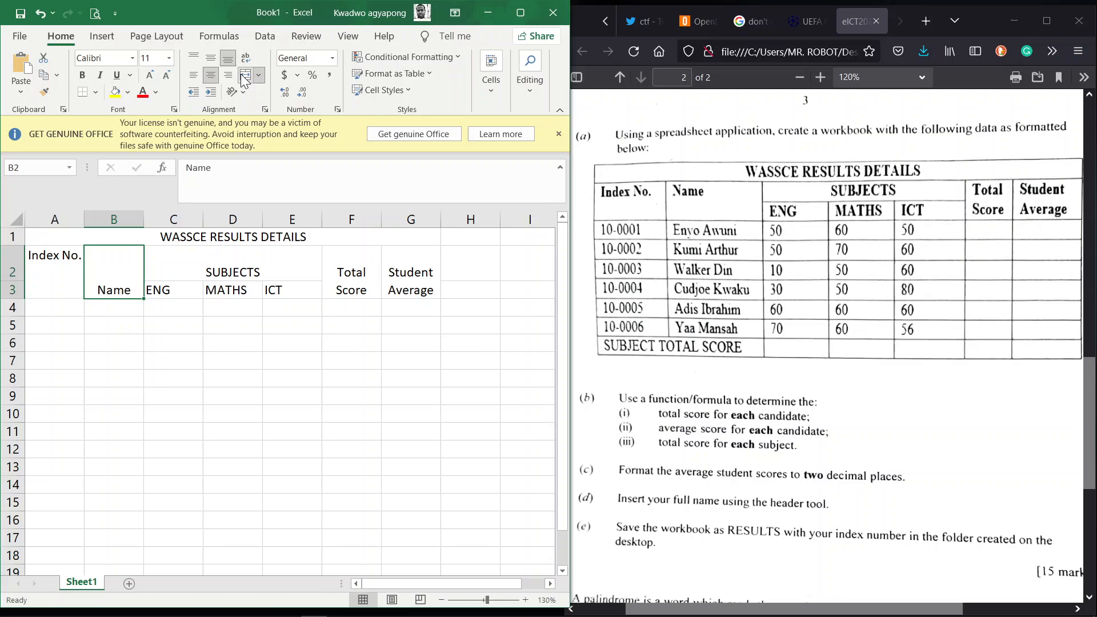
{"action": "left_click", "coordinate": [194, 55]}
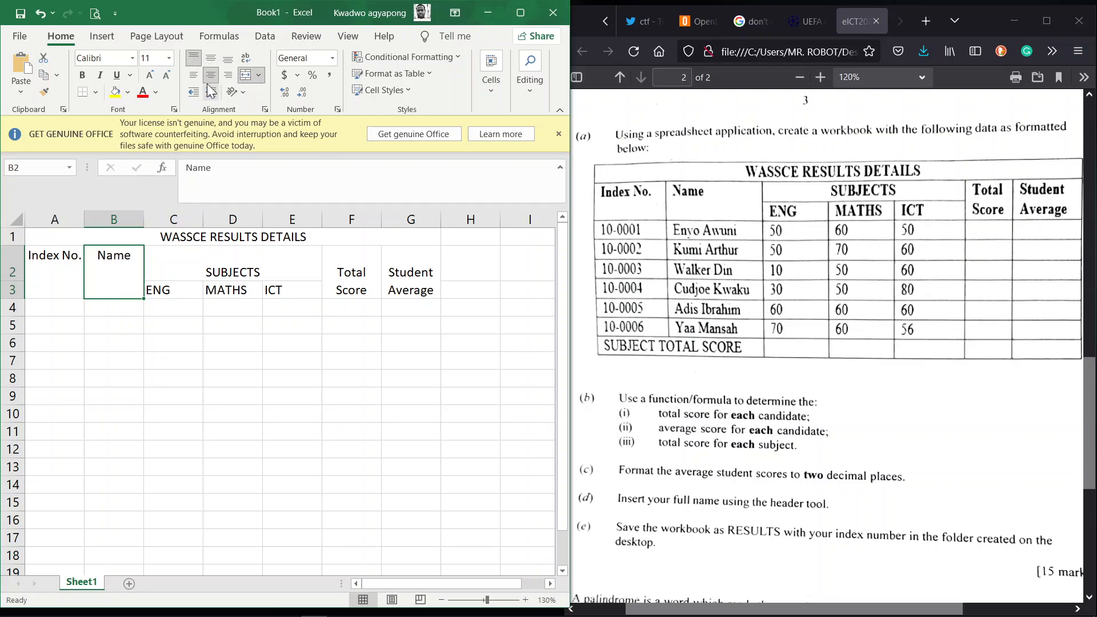
{"action": "left_click", "coordinate": [198, 80]}
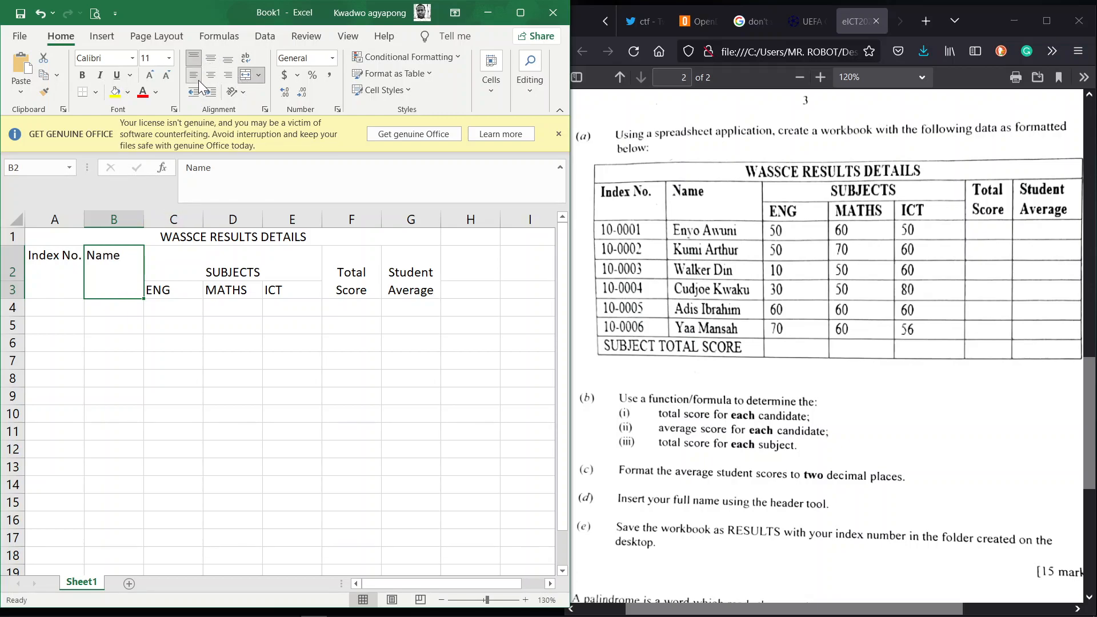
{"action": "left_click", "coordinate": [62, 307]}
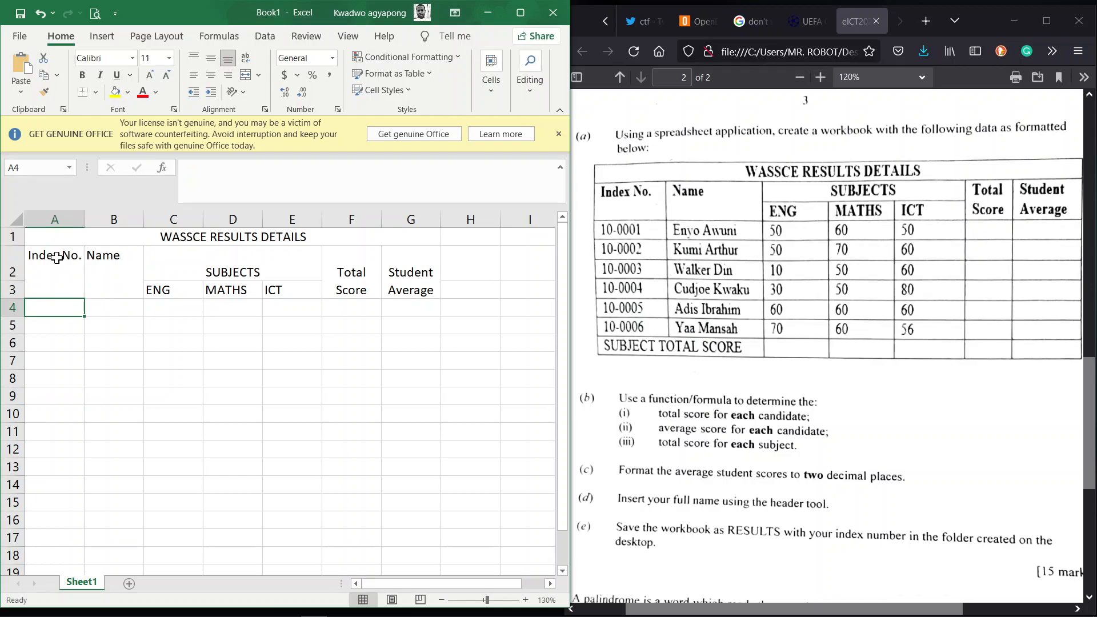
Step: Make the header block A1:G3 bold at font size 12
{"action": "left_click", "coordinate": [60, 261]}
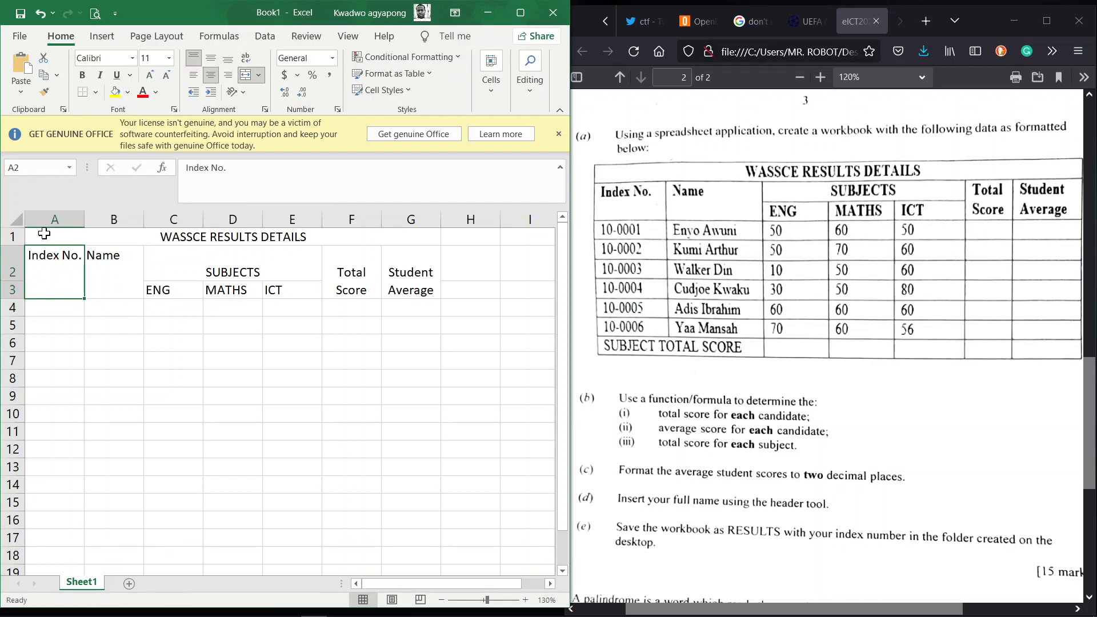
{"action": "left_click", "coordinate": [44, 234]}
{"action": "left_click_drag", "start_coordinate": [44, 234], "coordinate": [402, 278]}
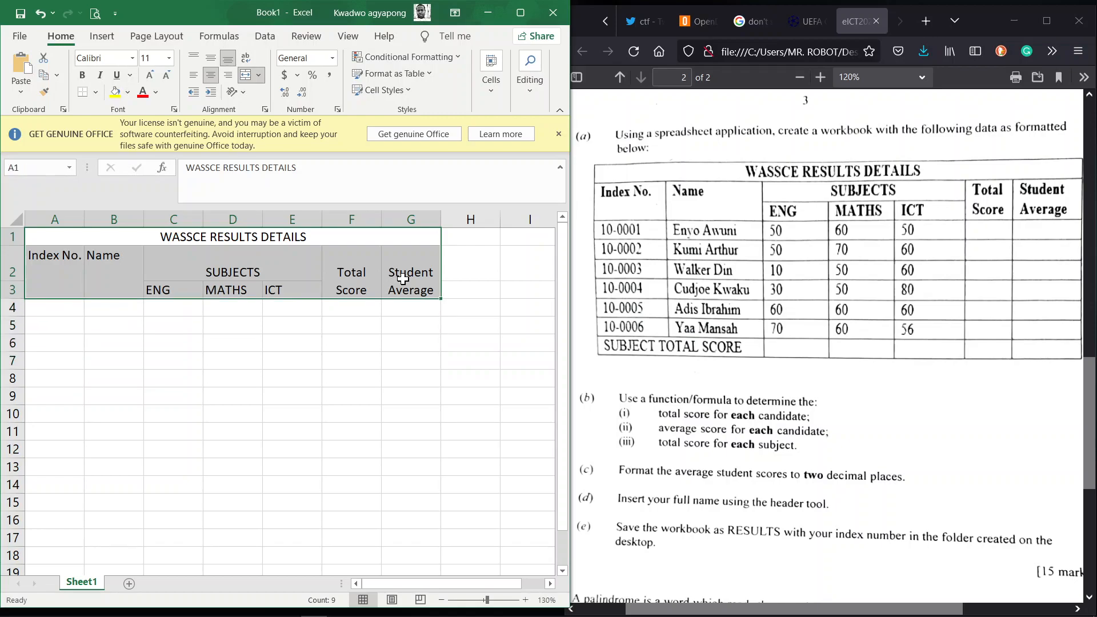
{"action": "left_click", "coordinate": [80, 75]}
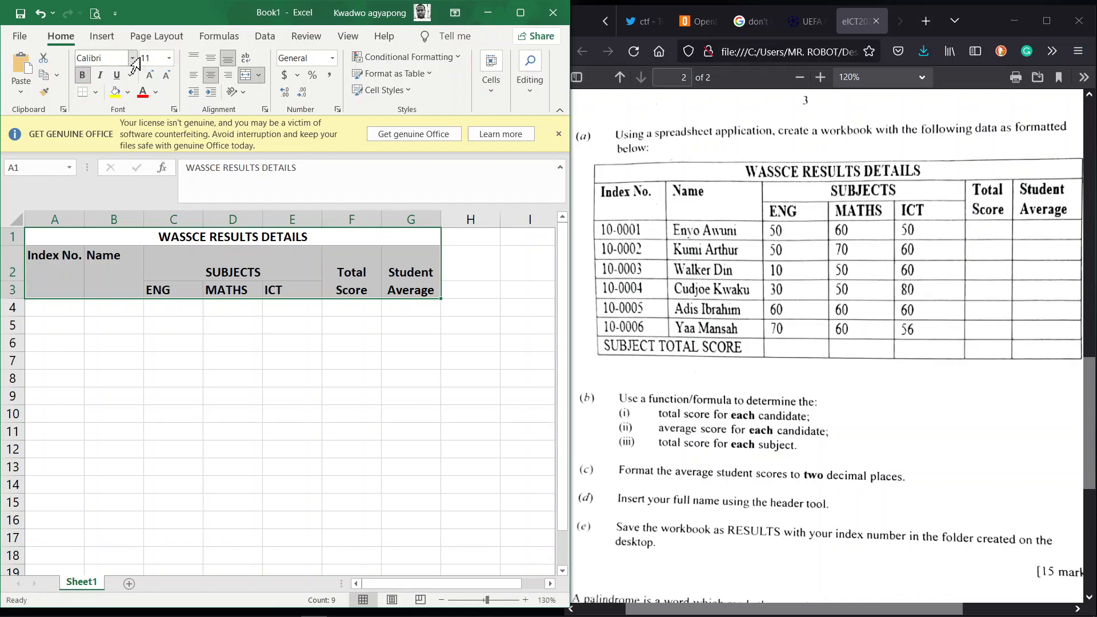
{"action": "left_click", "coordinate": [151, 76]}
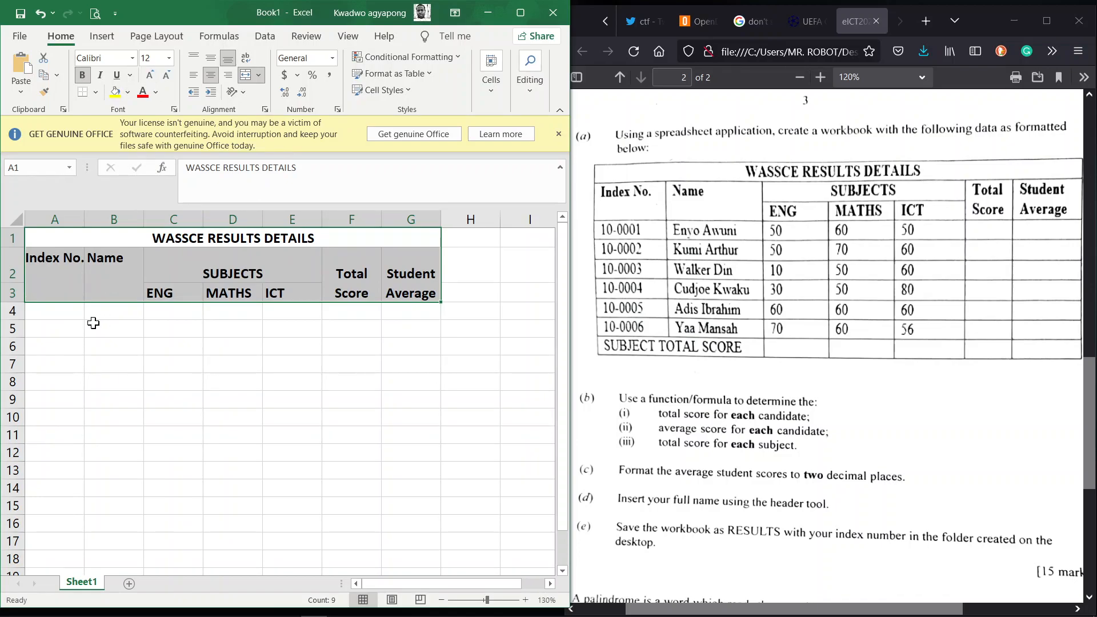
{"action": "left_click", "coordinate": [59, 309]}
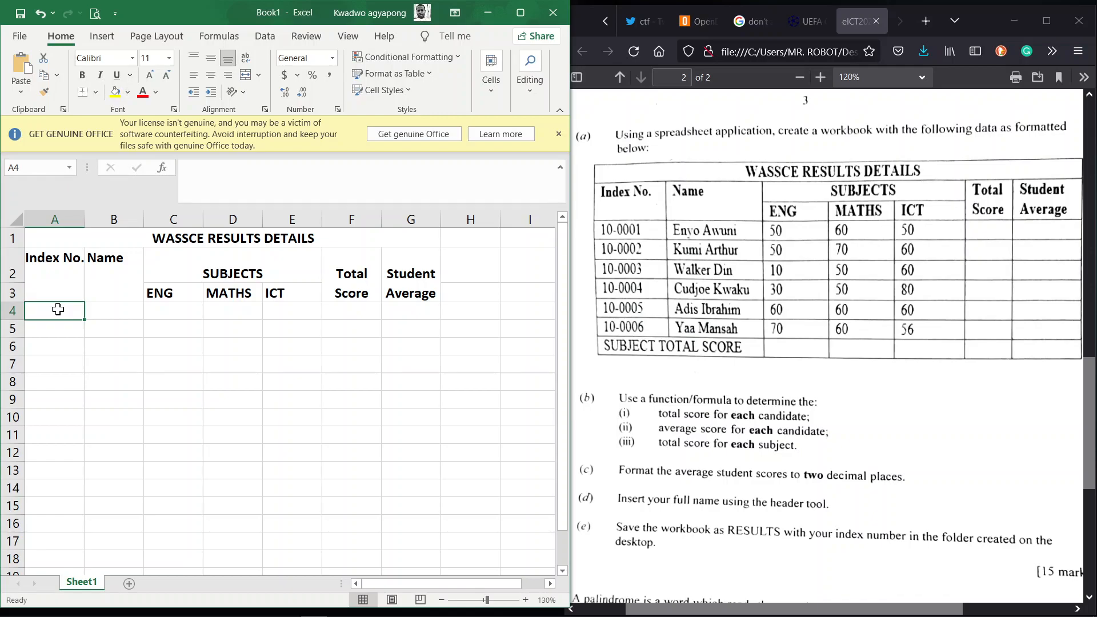
Step: Select the table area A1:G10, then return to cell A4 for data entry
{"action": "left_click", "coordinate": [60, 276]}
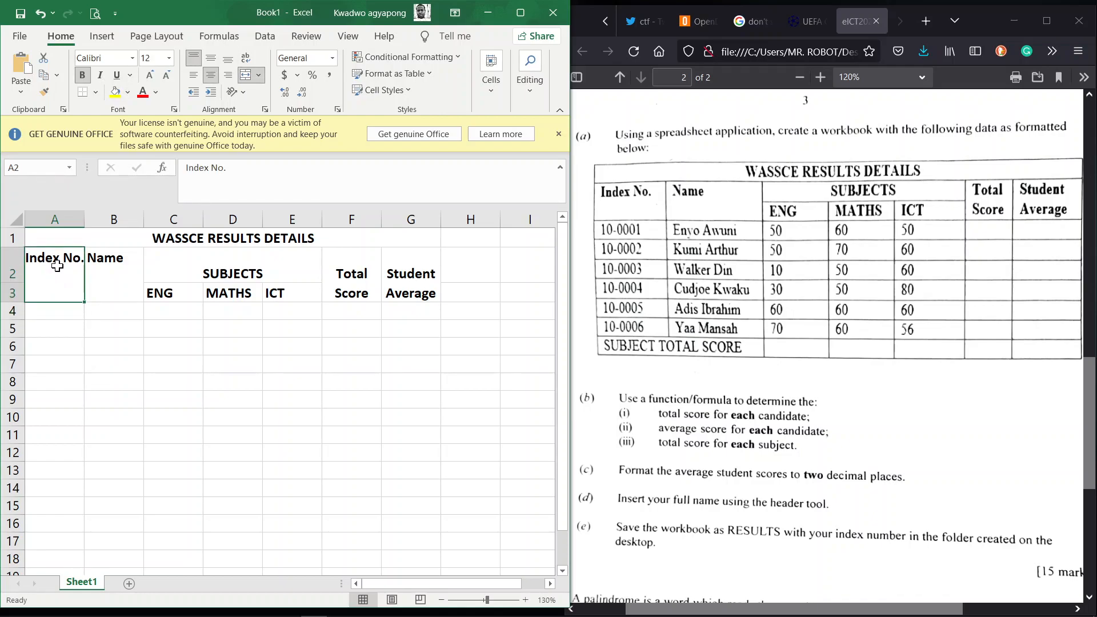
{"action": "left_click", "coordinate": [43, 234]}
{"action": "left_click_drag", "start_coordinate": [42, 234], "coordinate": [121, 415]}
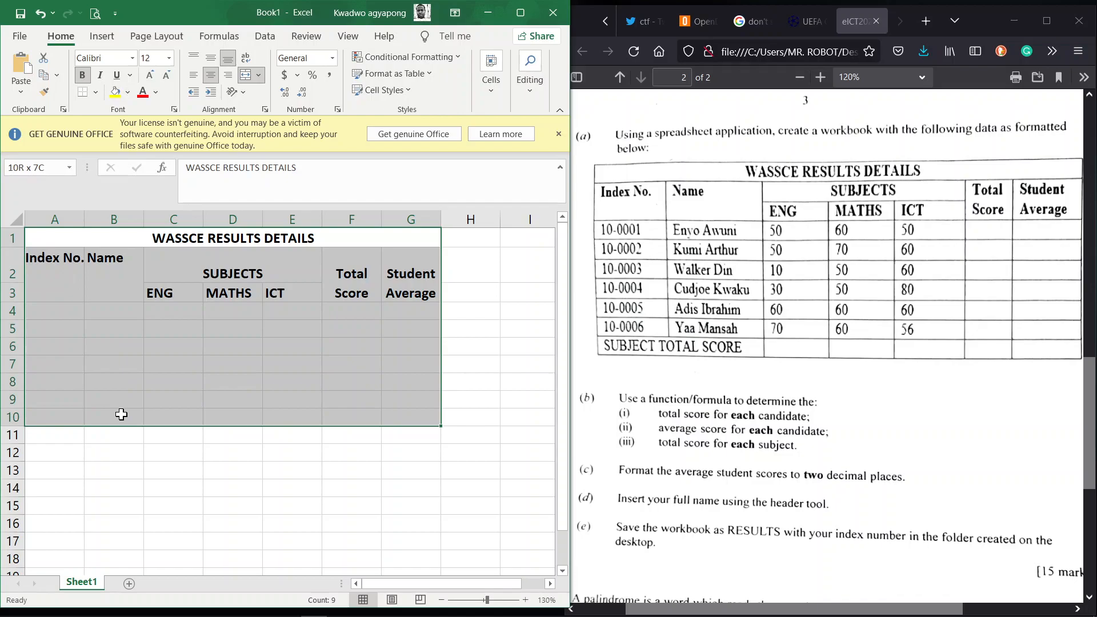
{"action": "left_click", "coordinate": [60, 307]}
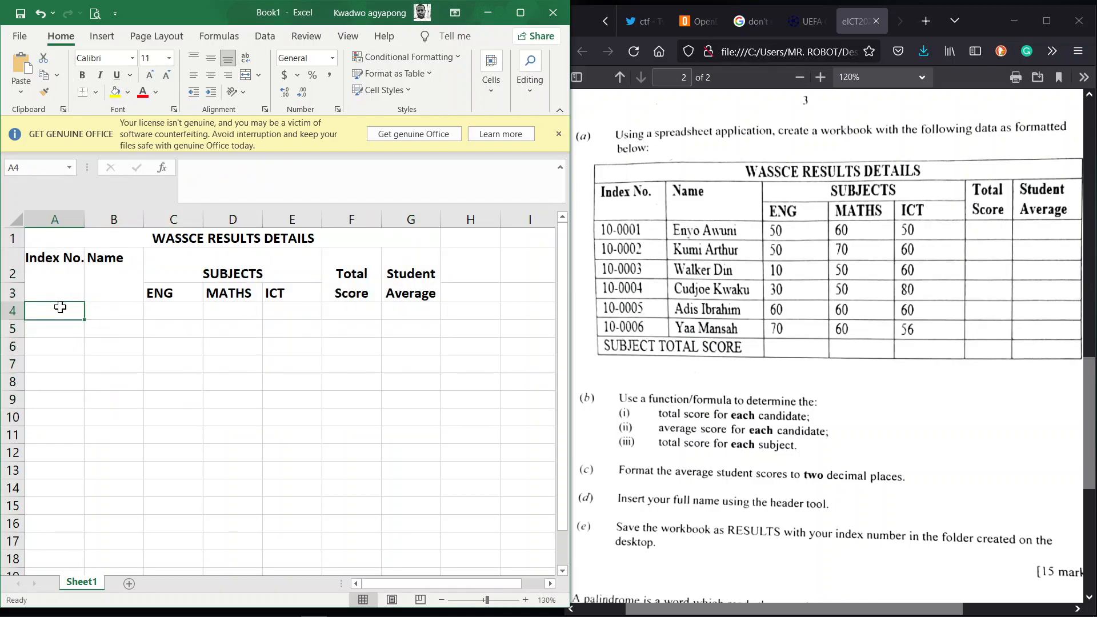
Step: Fill index numbers 10-0001 through 10-0006 down A4:A9
{"action": "type", "text": "1"}
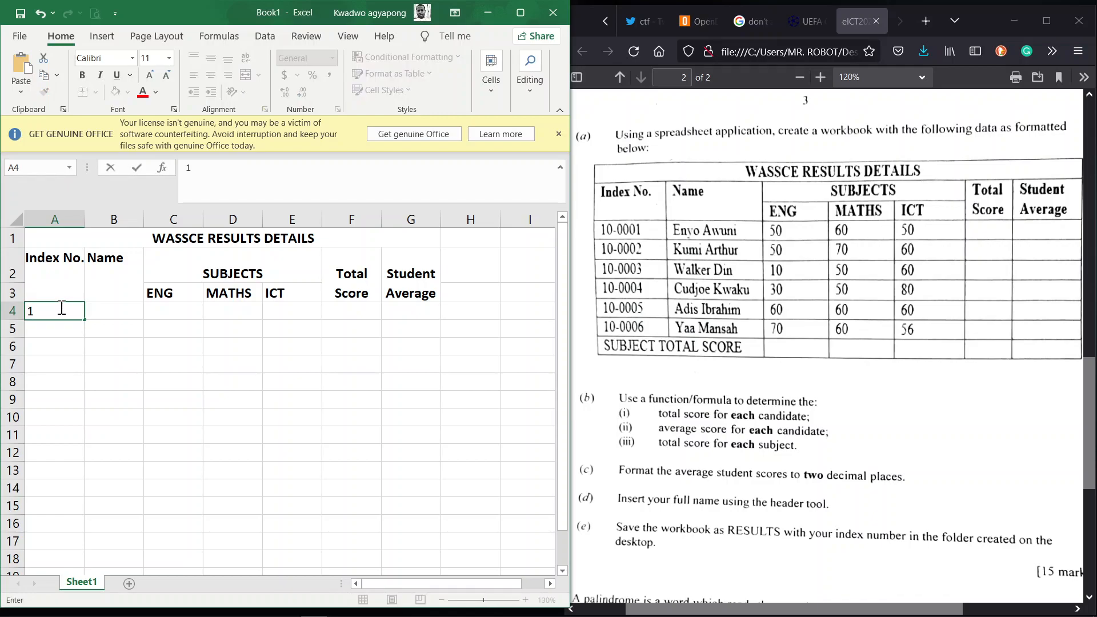
{"action": "type", "text": "0-0001"}
{"action": "key", "text": "Return"}
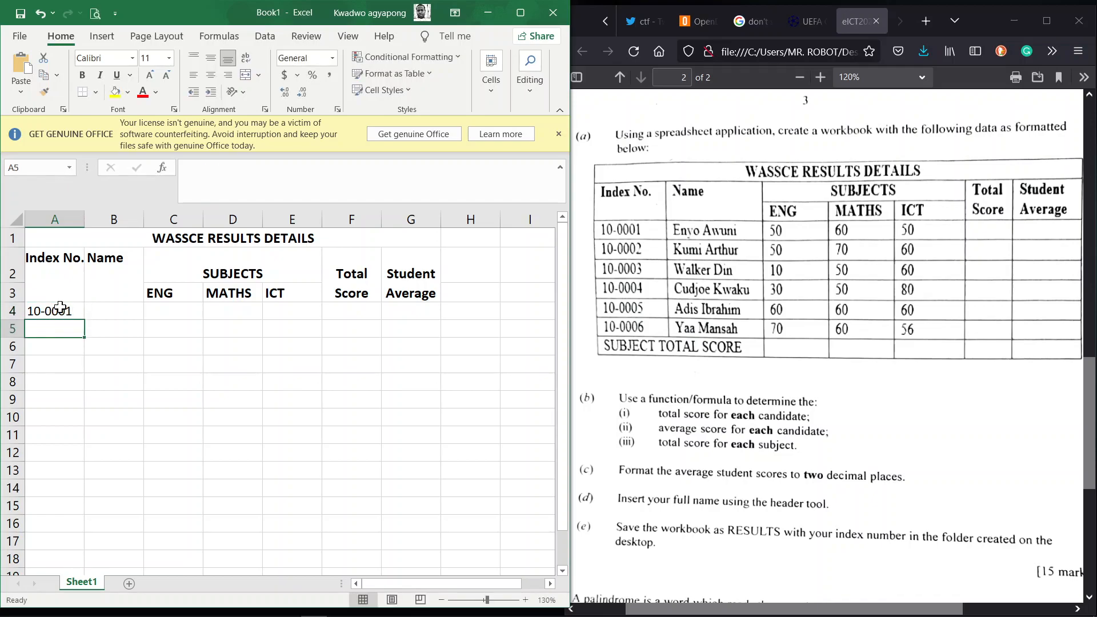
{"action": "type", "text": "10"}
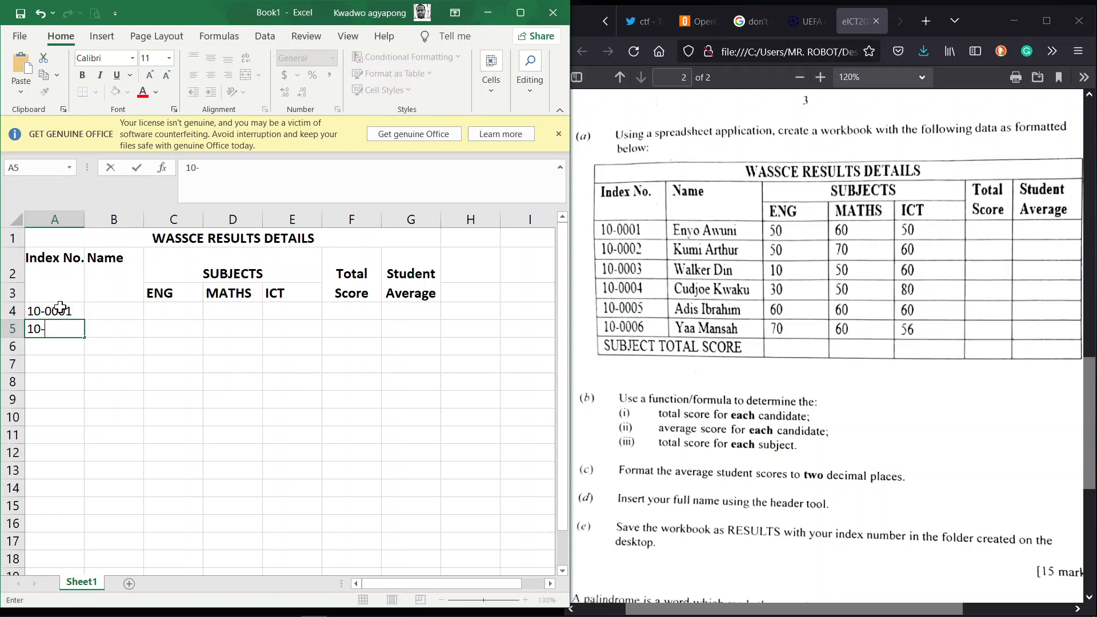
{"action": "type", "text": "-0002"}
{"action": "key", "text": "Return"}
{"action": "left_click", "coordinate": [79, 329]}
{"action": "left_click_drag", "start_coordinate": [84, 339], "coordinate": [81, 408]}
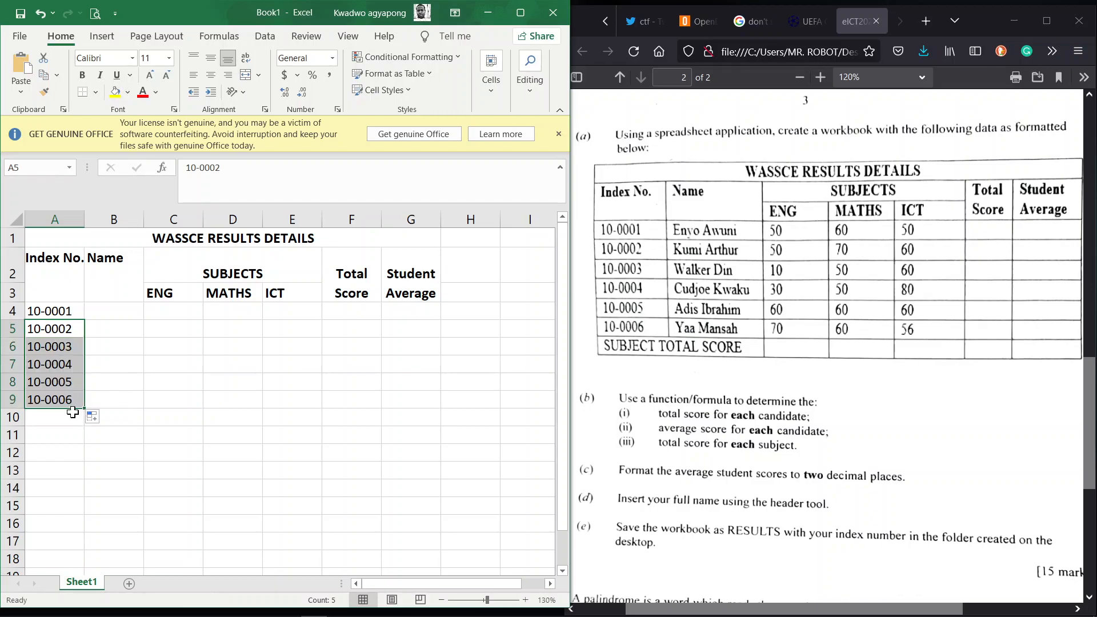
Step: Enter the label SUBJECT TOTAL SCORE in A10
{"action": "left_click", "coordinate": [65, 418]}
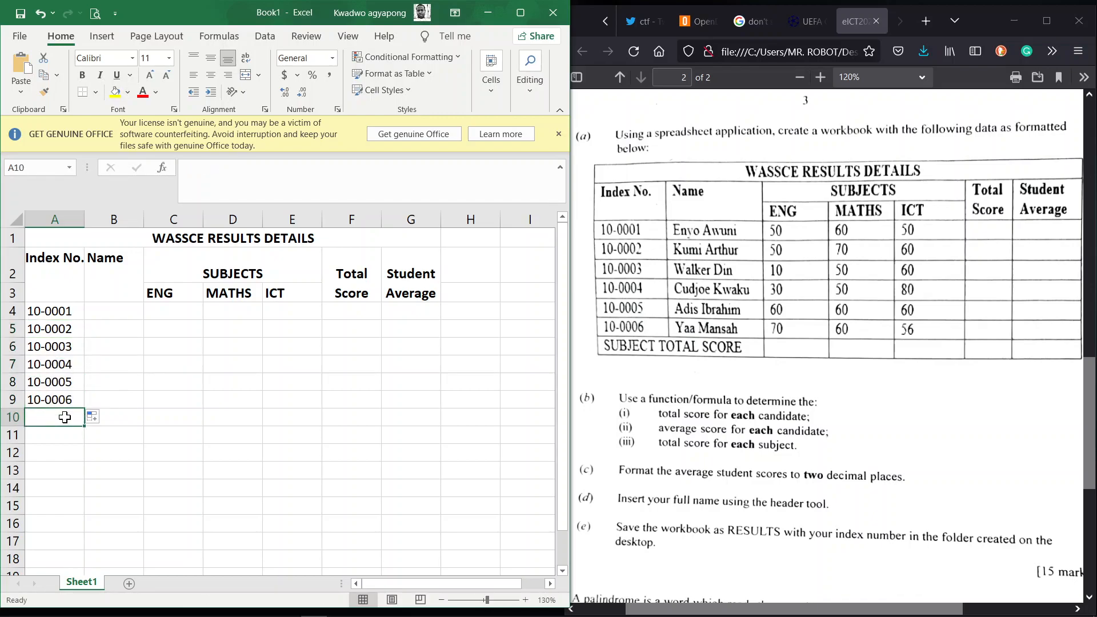
{"action": "type", "text": "SUBJECTS"}
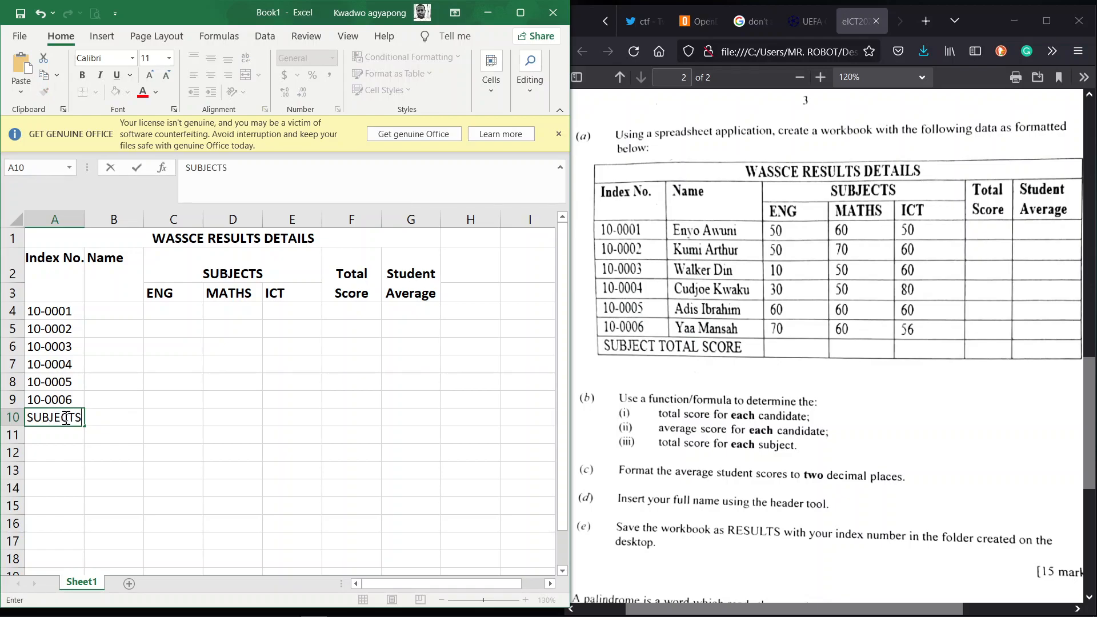
{"action": "key", "text": "BackSpace"}
{"action": "type", "text": "TOTAL SCORE"}
{"action": "key", "text": "Return"}
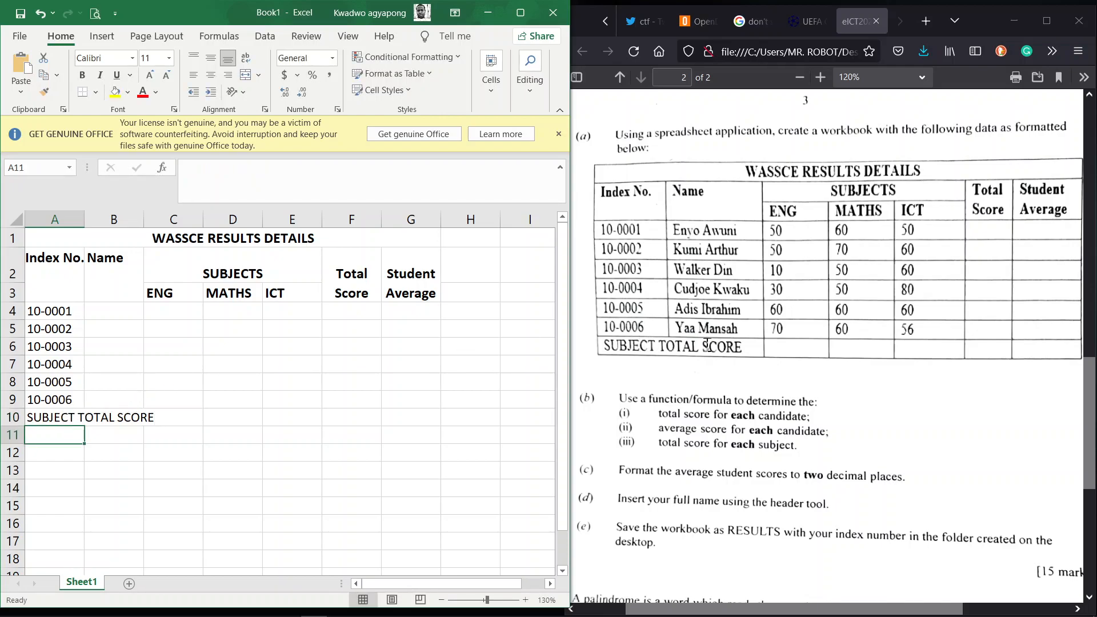
Step: Merge and centre SUBJECT TOTAL SCORE across A10:B10, widen column A, then select A1:G11
{"action": "left_click", "coordinate": [51, 419]}
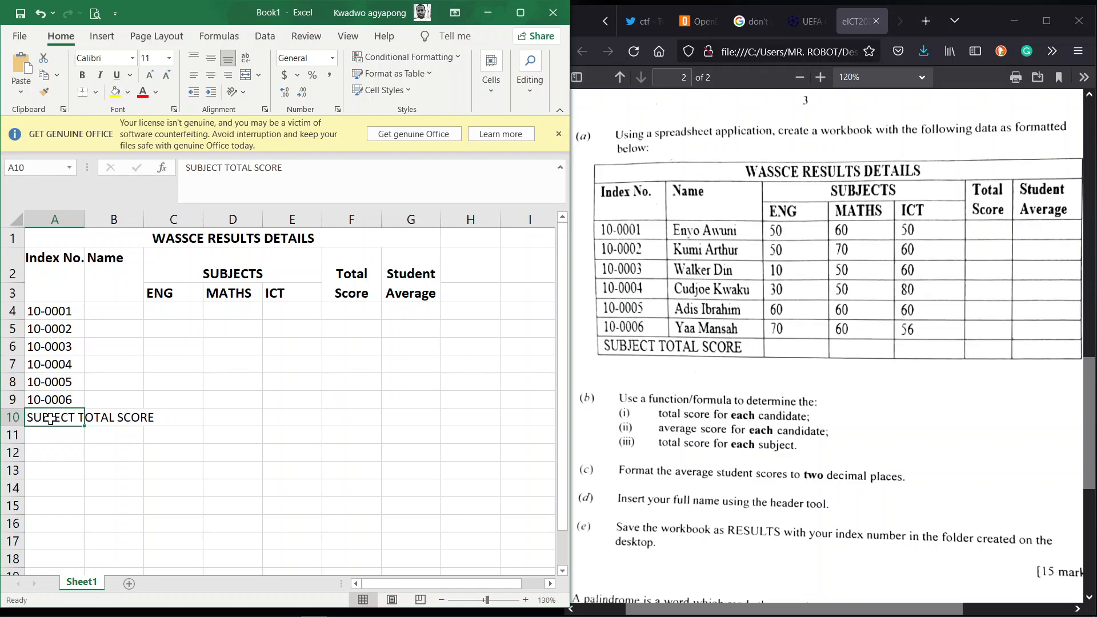
{"action": "key", "text": "shift+Right"}
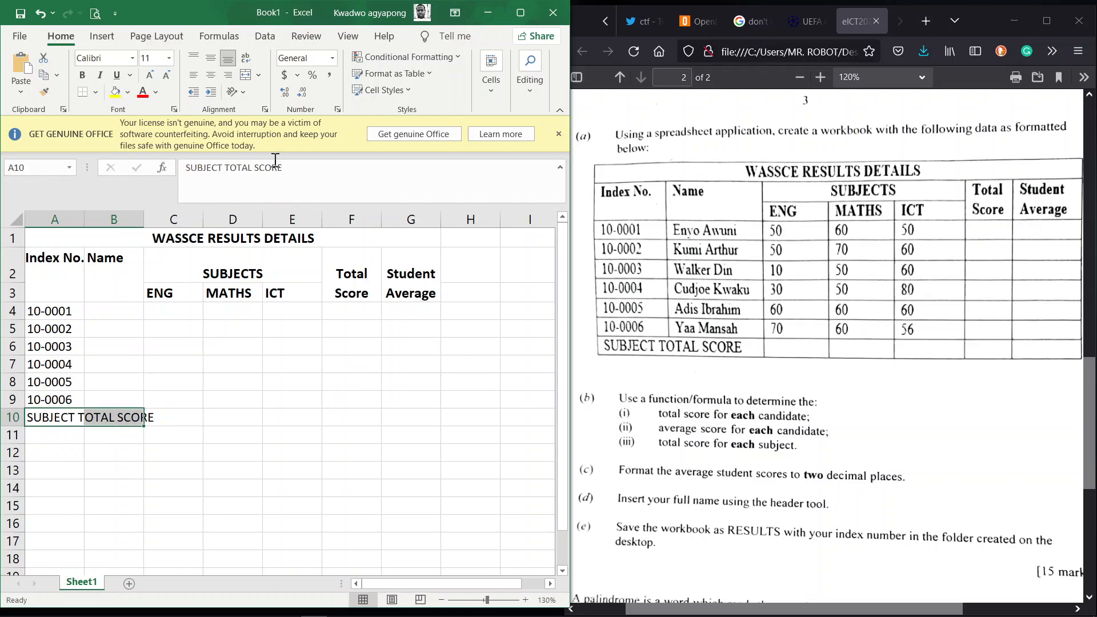
{"action": "left_click", "coordinate": [245, 74]}
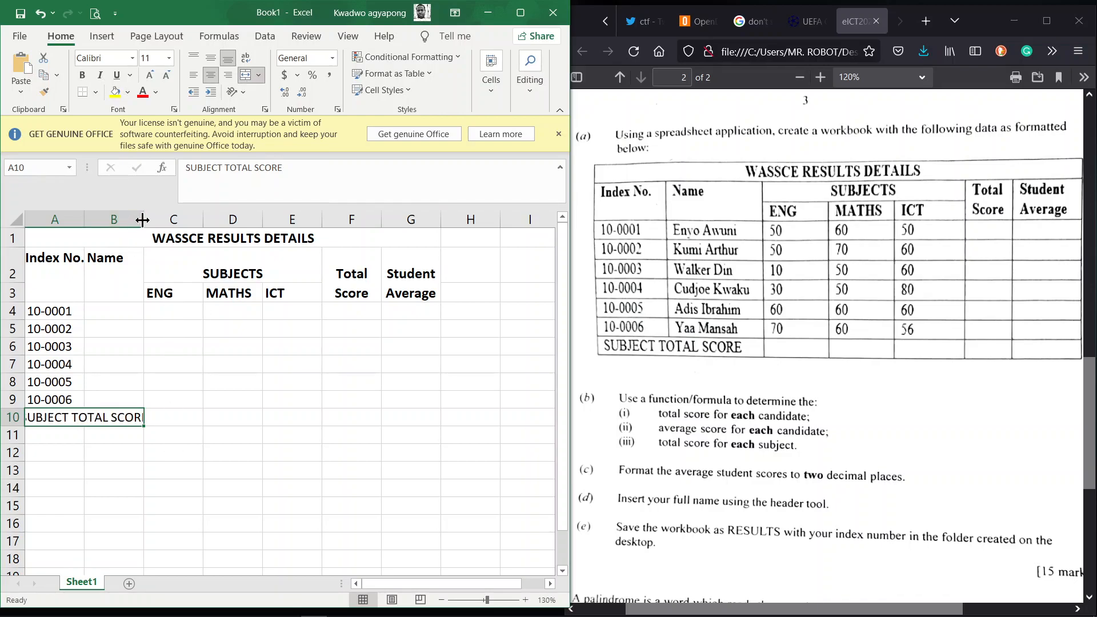
{"action": "left_click_drag", "start_coordinate": [84, 222], "coordinate": [106, 221]}
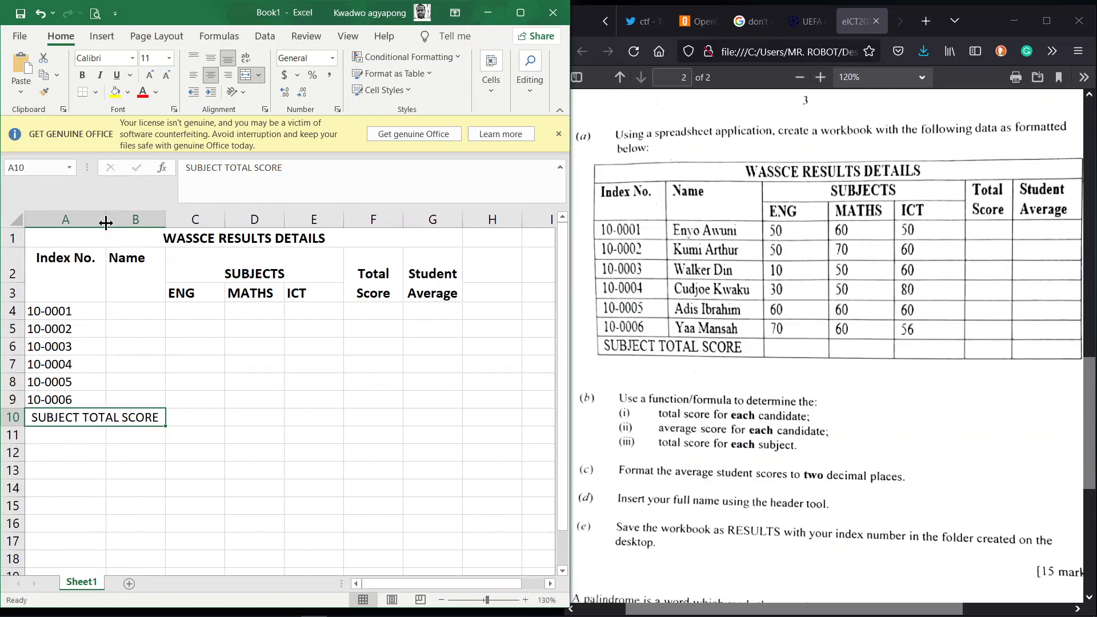
{"action": "left_click", "coordinate": [254, 460]}
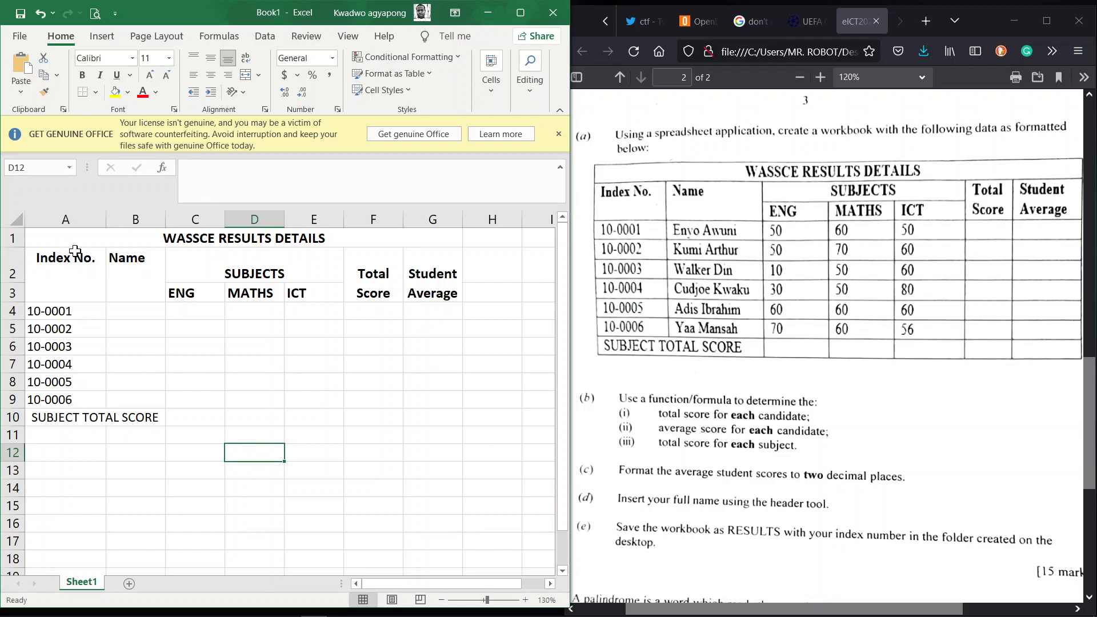
{"action": "left_click", "coordinate": [50, 240]}
{"action": "mouse_move", "coordinate": [50, 240]}
{"action": "left_mouse_down"}
{"action": "mouse_move", "coordinate": [276, 397]}
{"action": "mouse_move", "coordinate": [277, 430]}
{"action": "mouse_move", "coordinate": [277, 421]}
{"action": "left_mouse_up"}
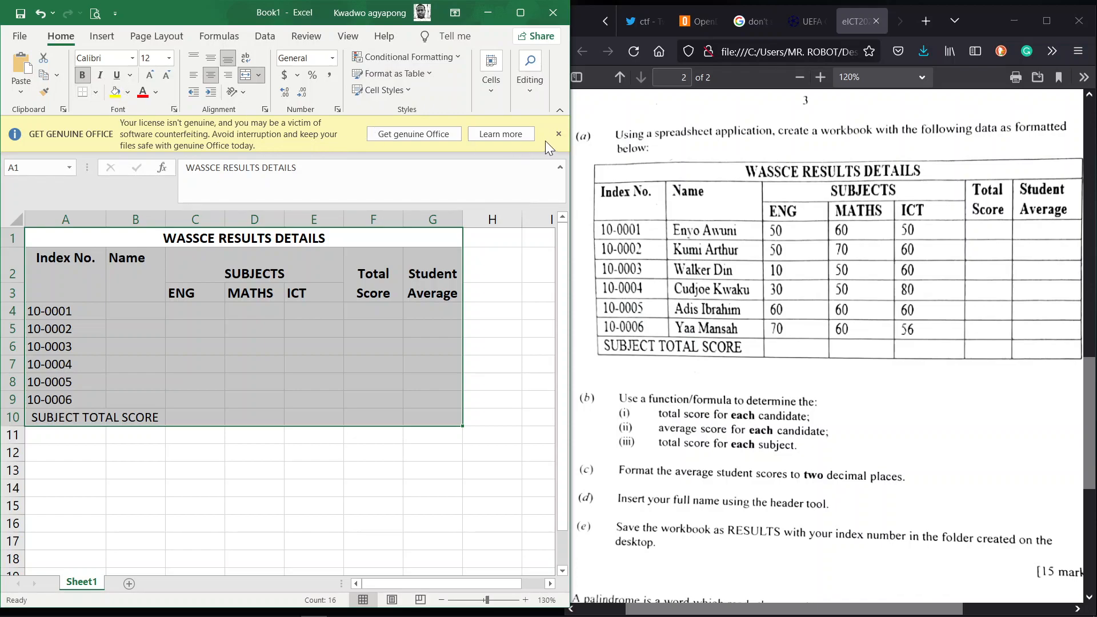
Step: Dismiss the licence warning bar and apply All Borders to the results table A1:G10
{"action": "left_click", "coordinate": [559, 134]}
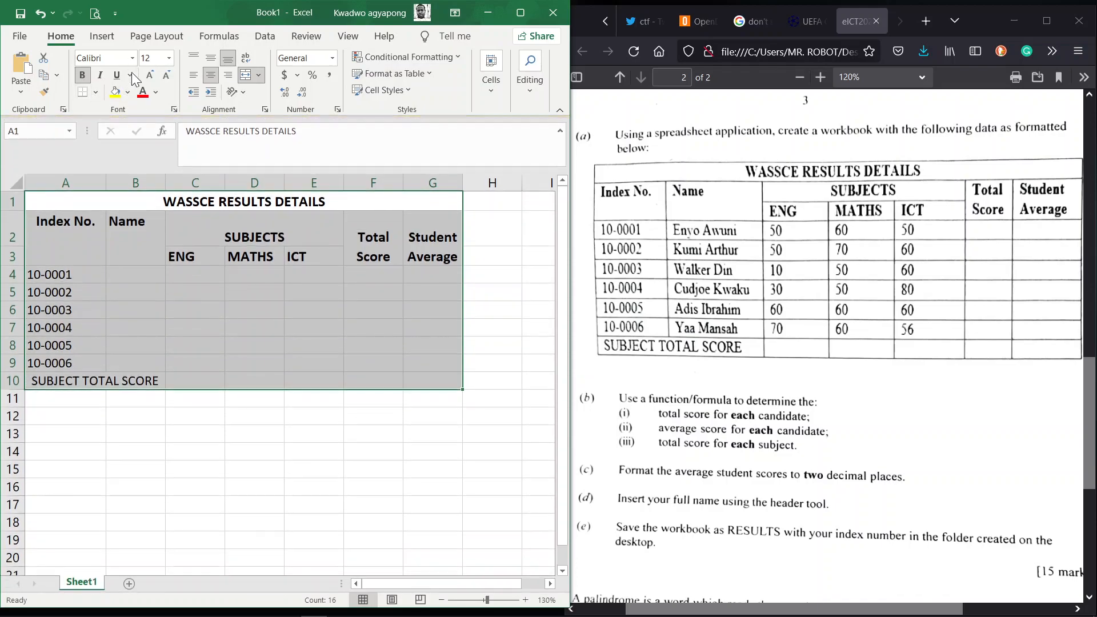
{"action": "left_click", "coordinate": [95, 95]}
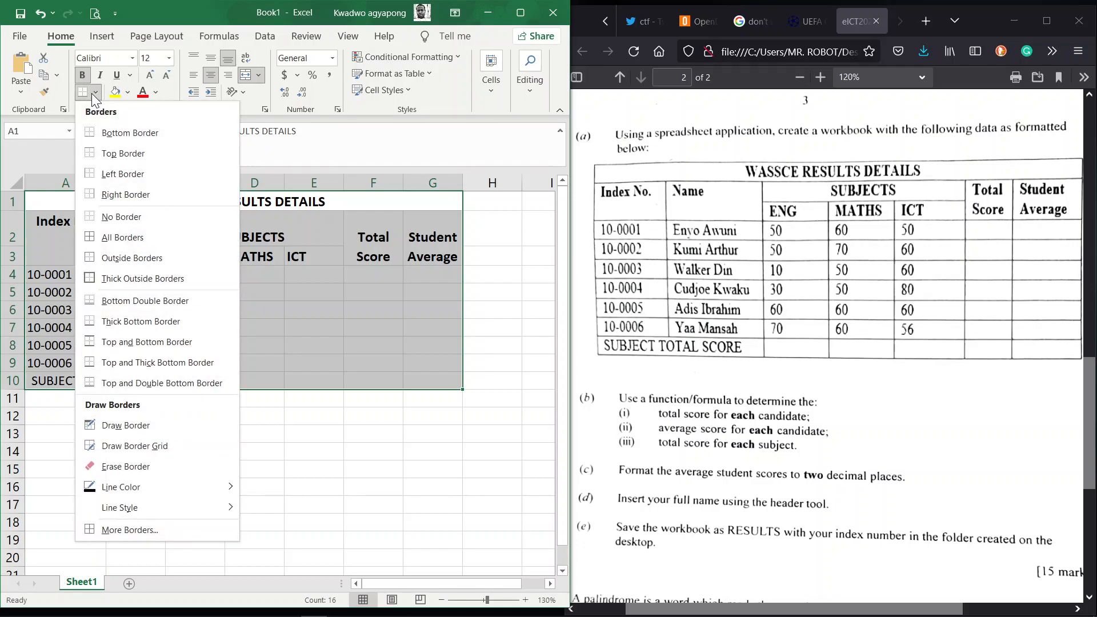
{"action": "left_click", "coordinate": [127, 247]}
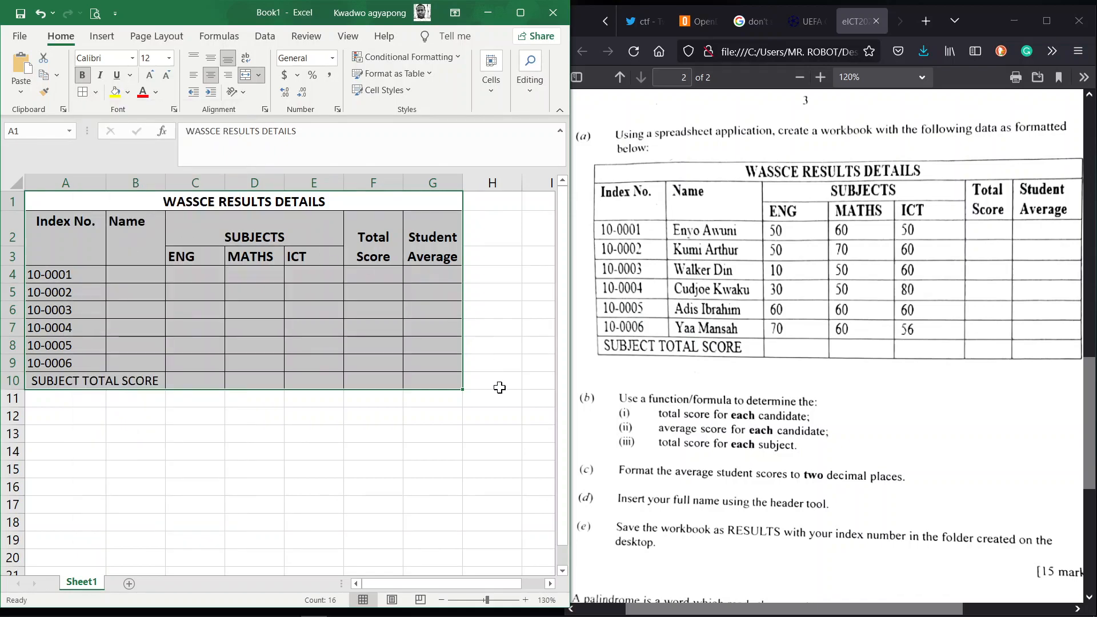
{"action": "left_click", "coordinate": [529, 414]}
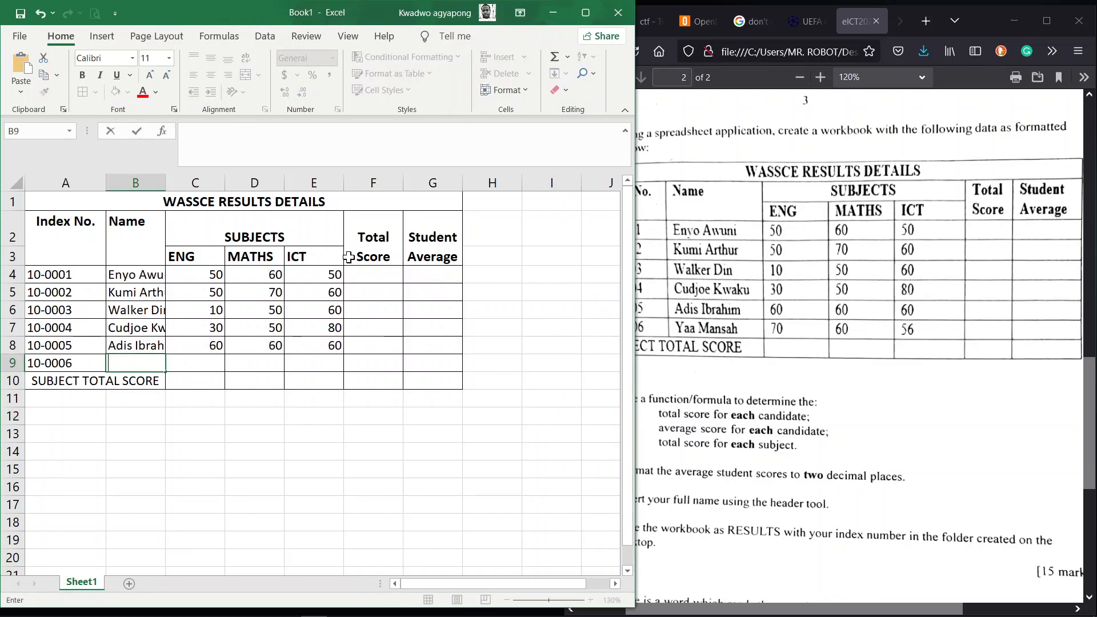
Step: Enter the sixth candidate's name with ENG 70, MATHS 60 and ICT 56 in row 9
{"action": "key", "text": "Tab"}
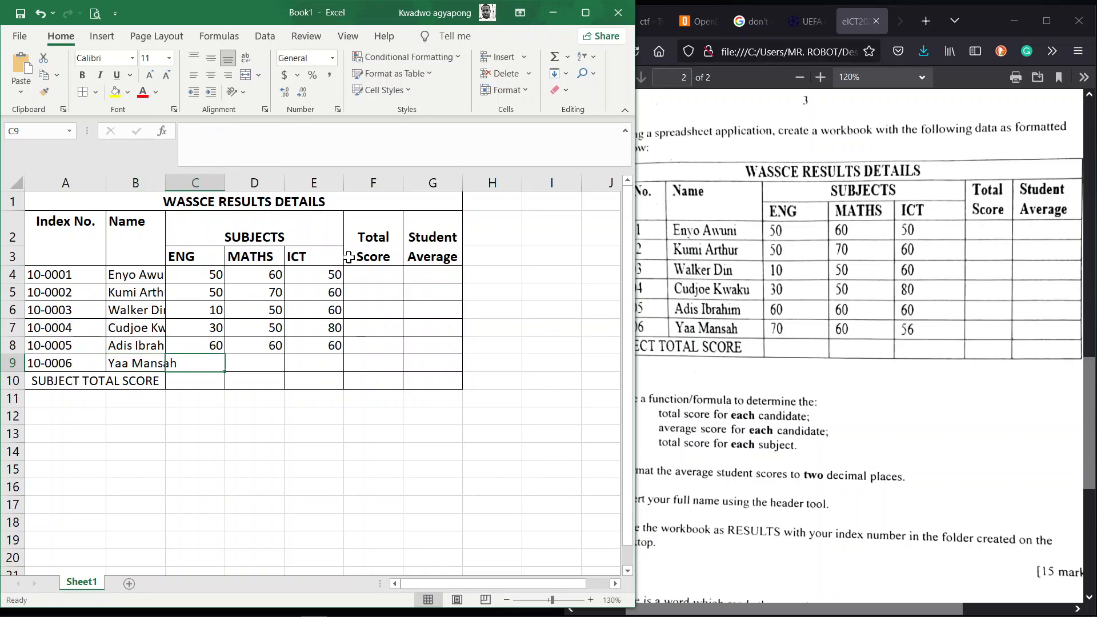
{"action": "type", "text": "70"}
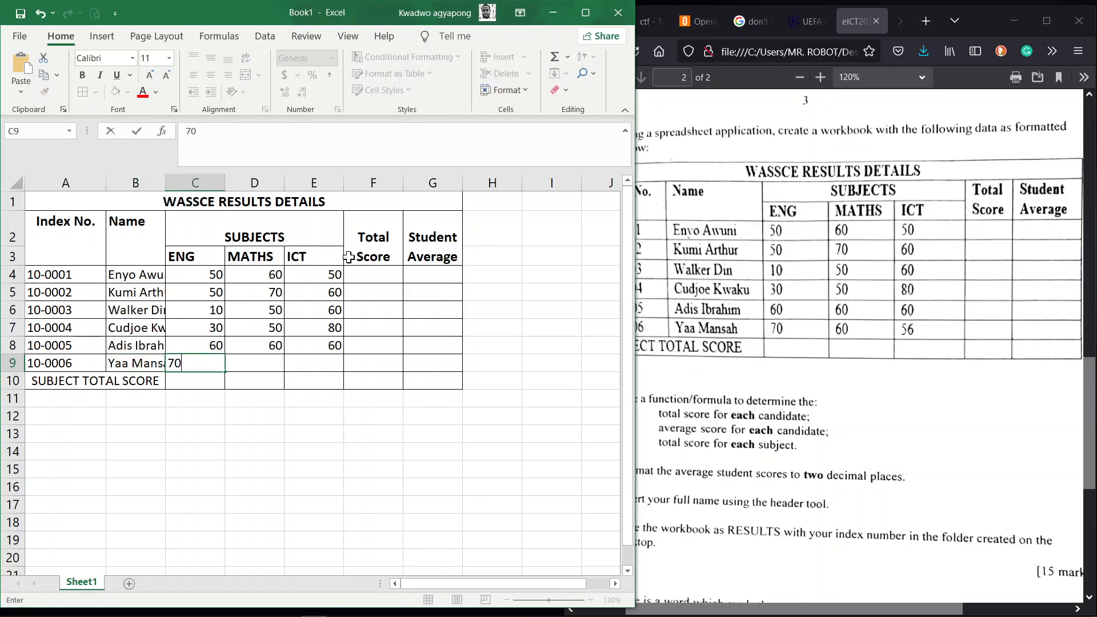
{"action": "key", "text": "Tab"}
{"action": "type", "text": "60"}
{"action": "key", "text": "Tab"}
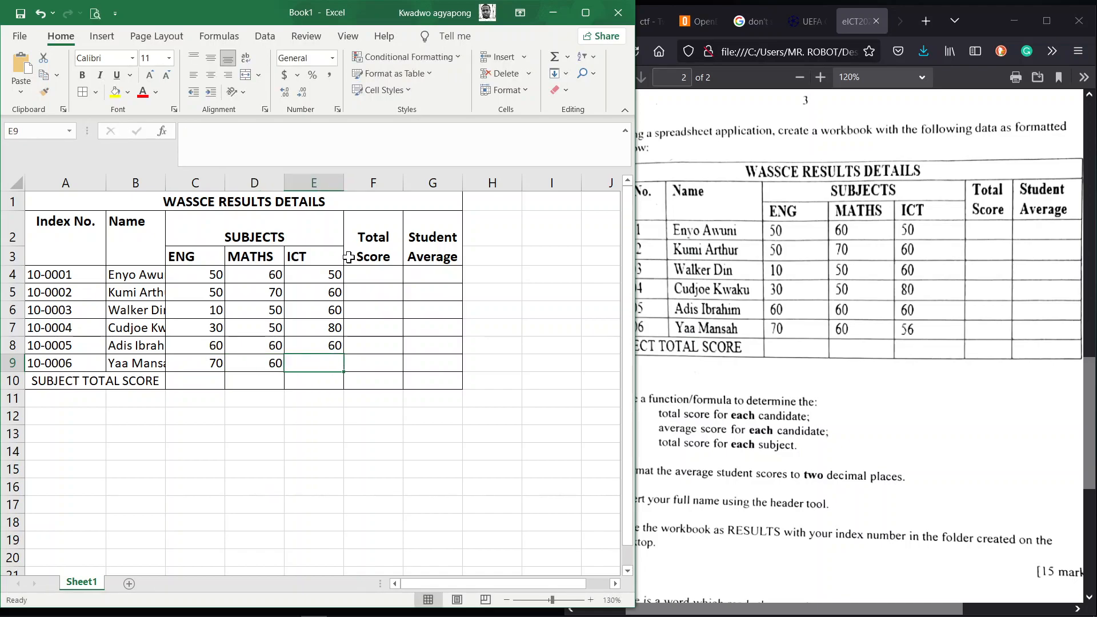
{"action": "type", "text": "56"}
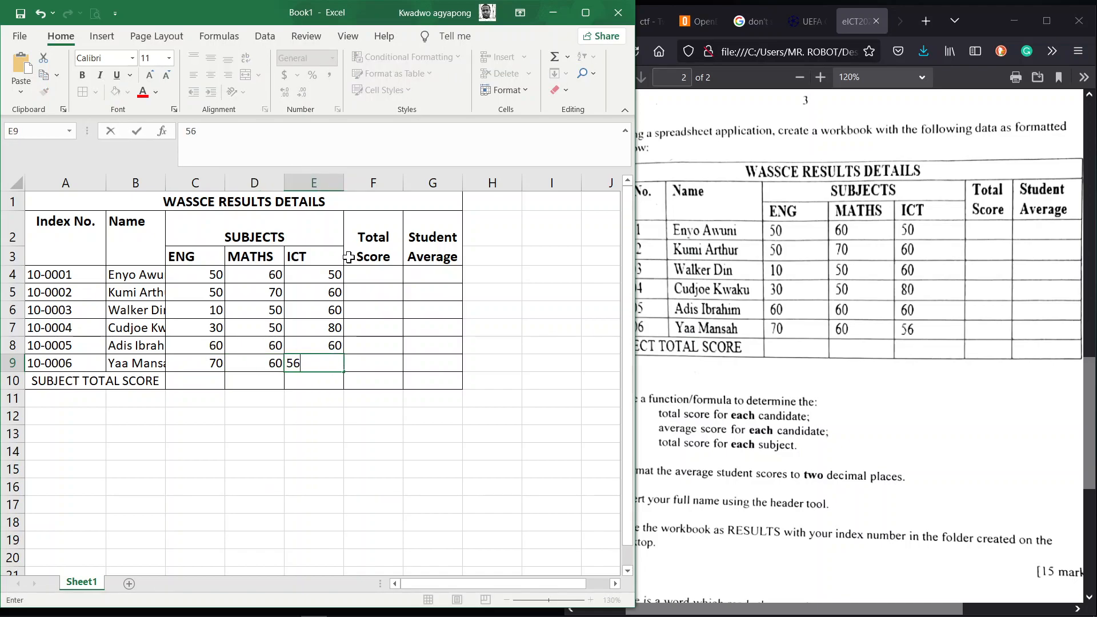
{"action": "key", "text": "Return"}
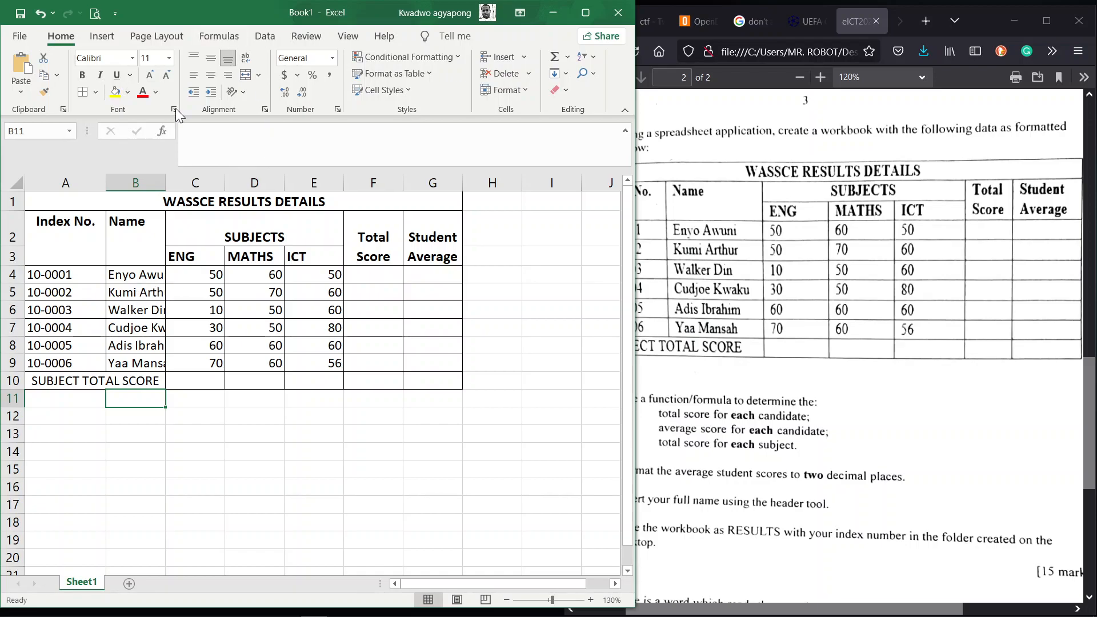
Step: Autofit column B to the full names and check the question paper
{"action": "double_click", "coordinate": [166, 182]}
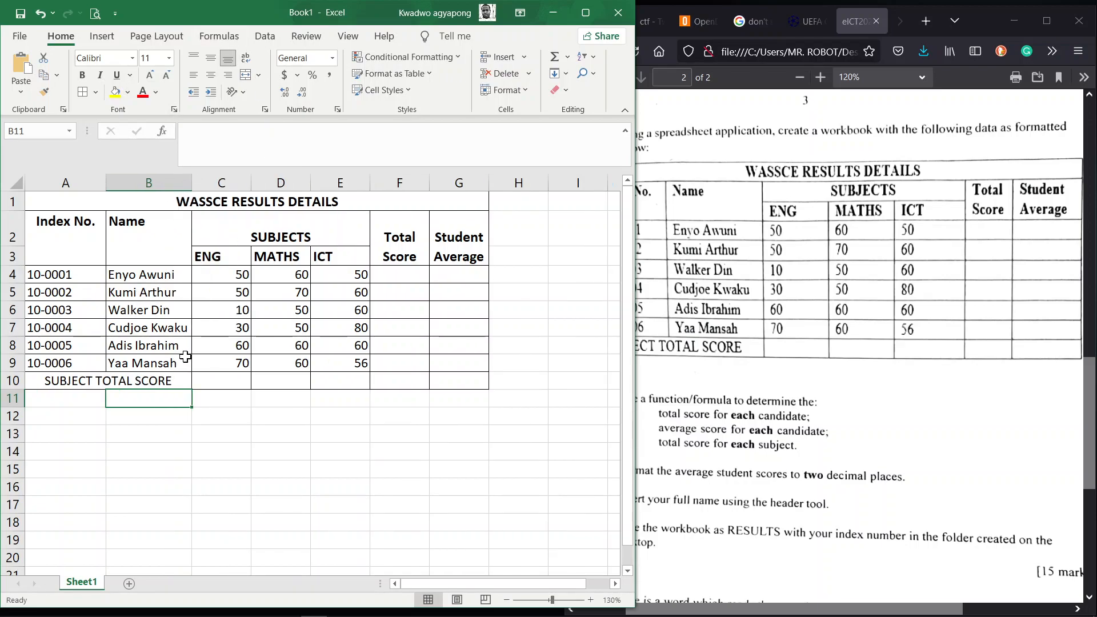
{"action": "left_click", "coordinate": [790, 224]}
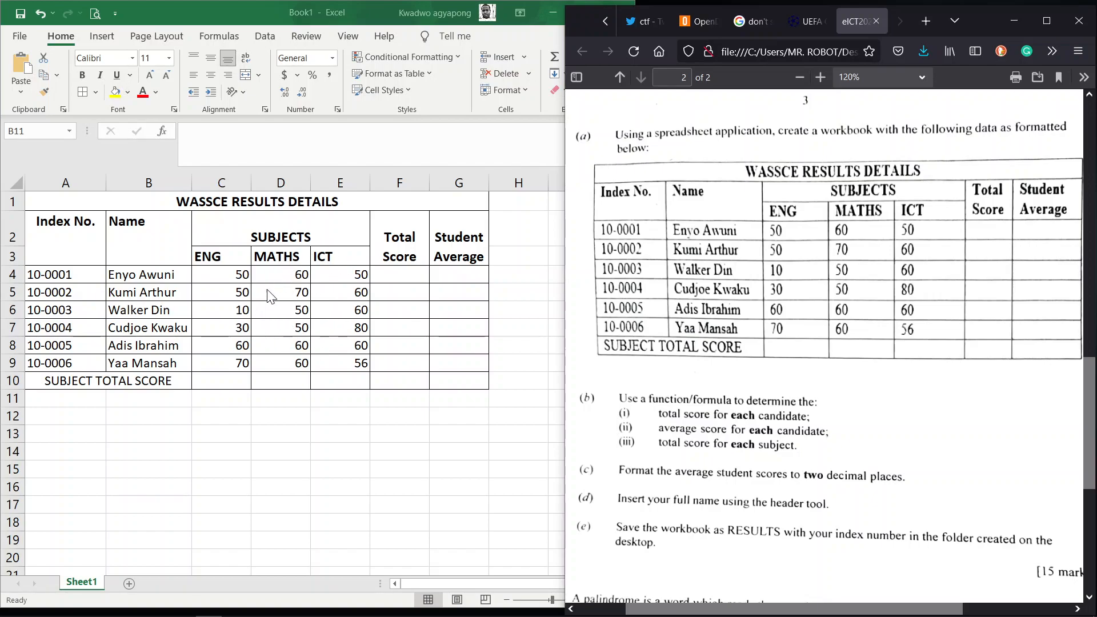
{"action": "left_click", "coordinate": [218, 273]}
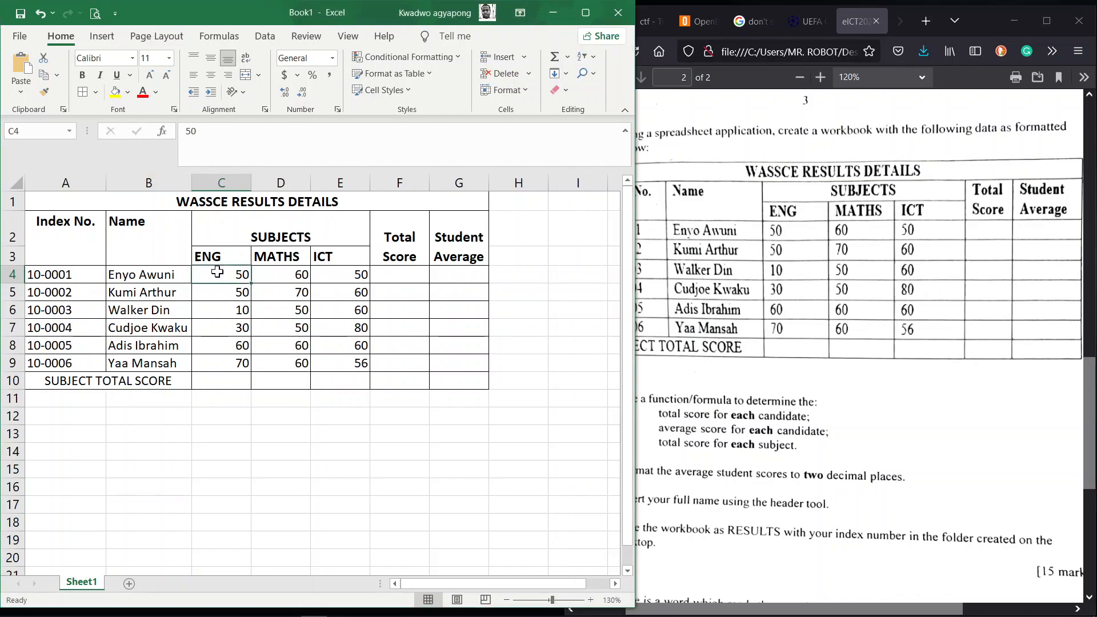
Step: Left-align the scores in C4:G10, then review the question paper
{"action": "mouse_move", "coordinate": [207, 271]}
{"action": "left_mouse_down"}
{"action": "mouse_move", "coordinate": [352, 309]}
{"action": "mouse_move", "coordinate": [463, 365]}
{"action": "mouse_move", "coordinate": [460, 379]}
{"action": "left_mouse_up"}
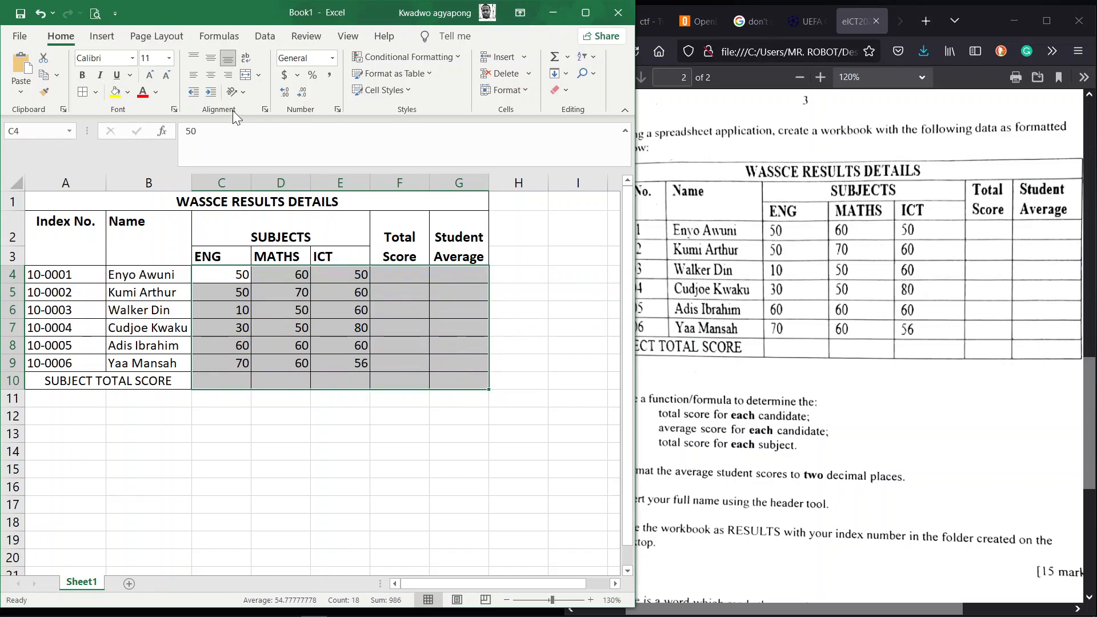
{"action": "left_click", "coordinate": [193, 73]}
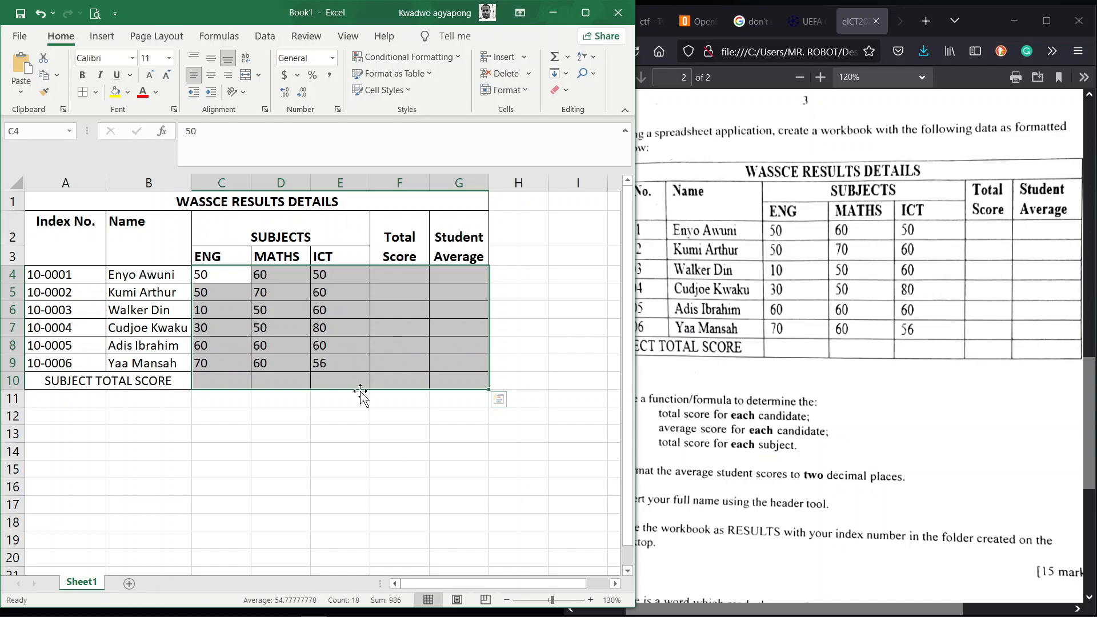
{"action": "left_click", "coordinate": [344, 377]}
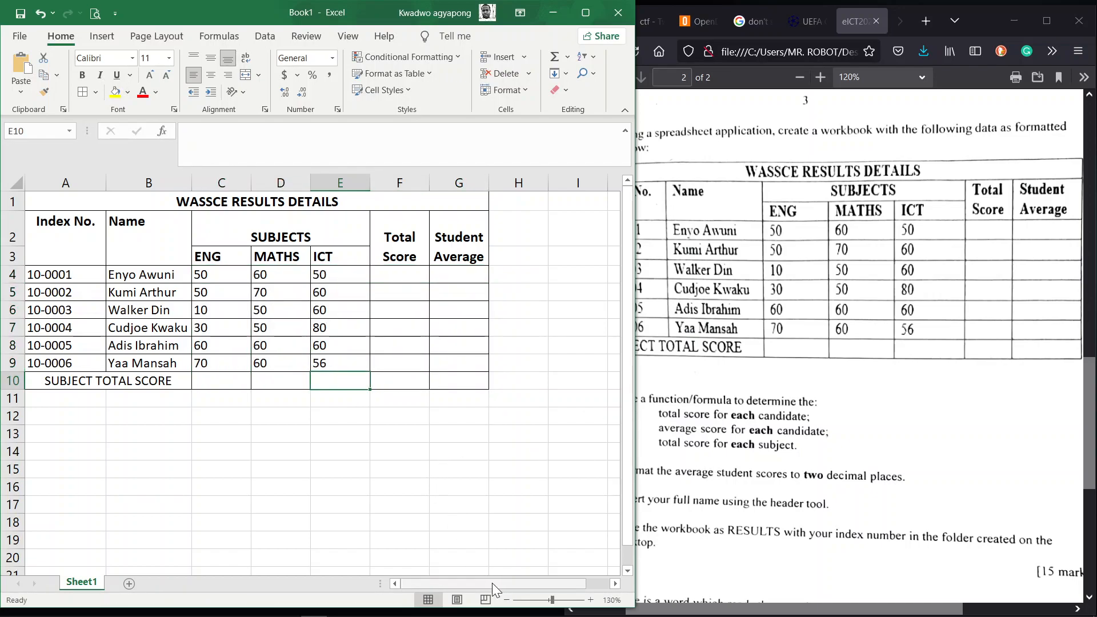
{"action": "left_click", "coordinate": [785, 414]}
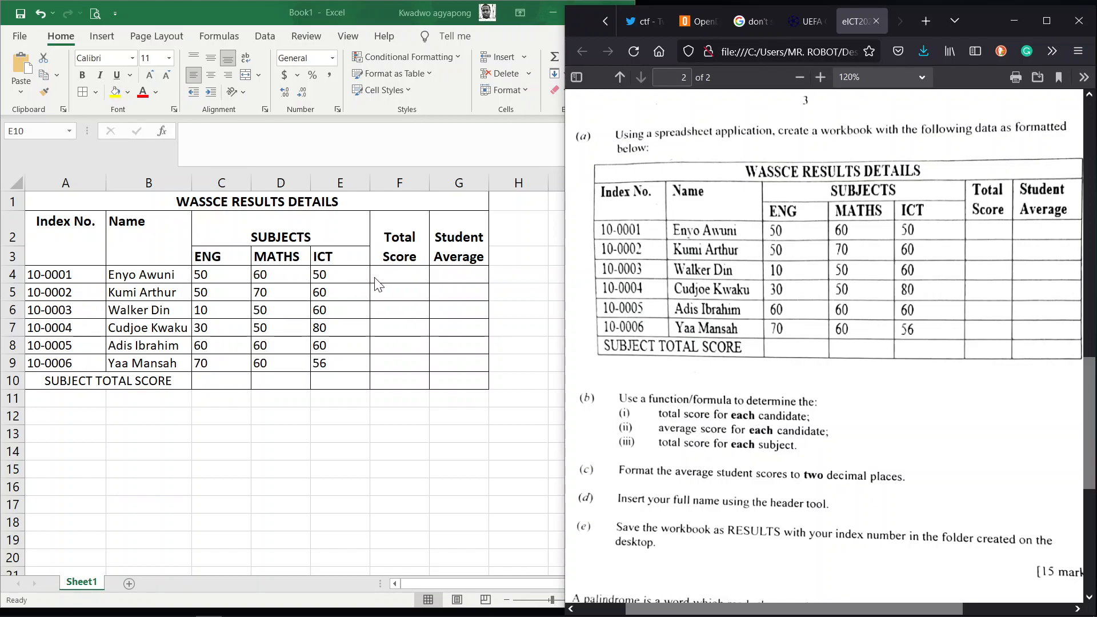
Step: Enter =SUM(C4:E4) in F4 and fill it down to F9
{"action": "left_click", "coordinate": [391, 274]}
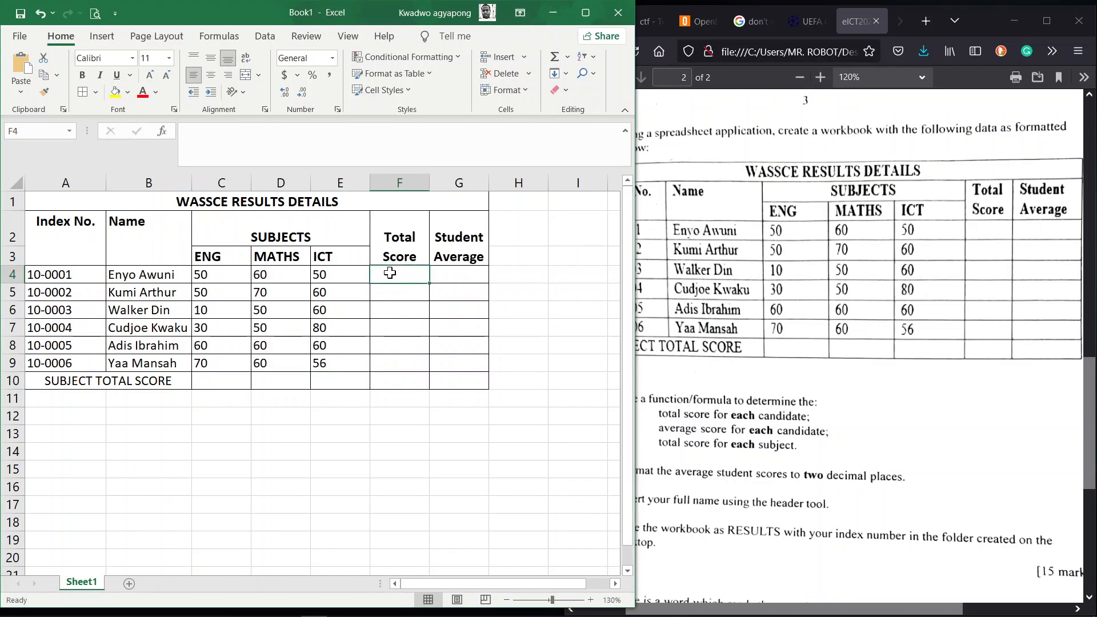
{"action": "type", "text": "=SUM("}
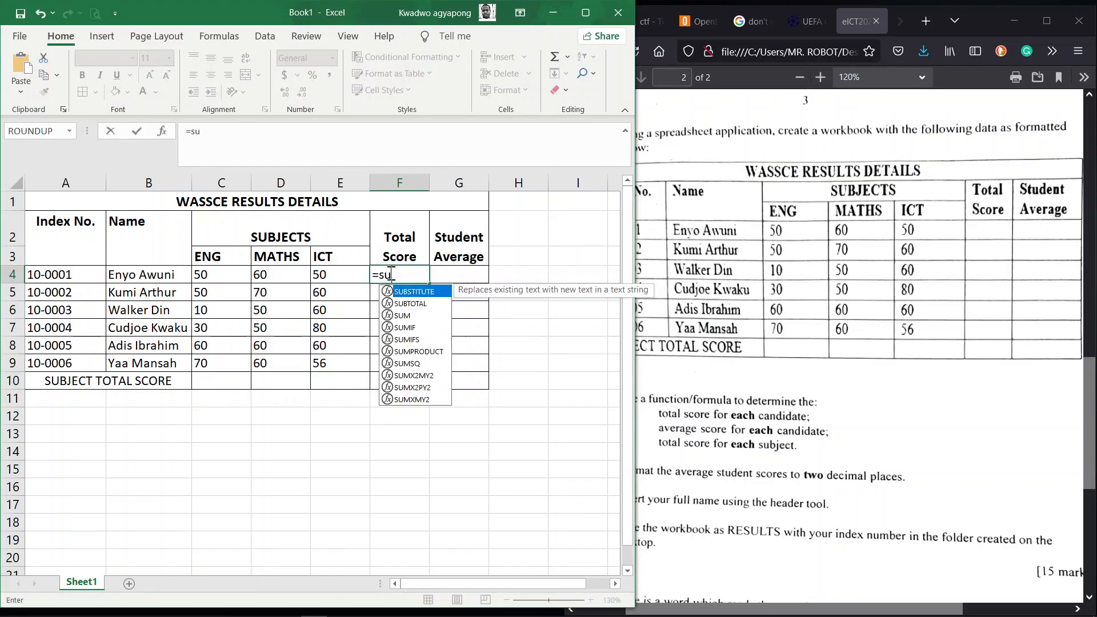
{"action": "left_click", "coordinate": [219, 275]}
{"action": "left_click_drag", "start_coordinate": [218, 276], "coordinate": [320, 275]}
{"action": "key", "text": "Return"}
{"action": "left_click", "coordinate": [400, 279]}
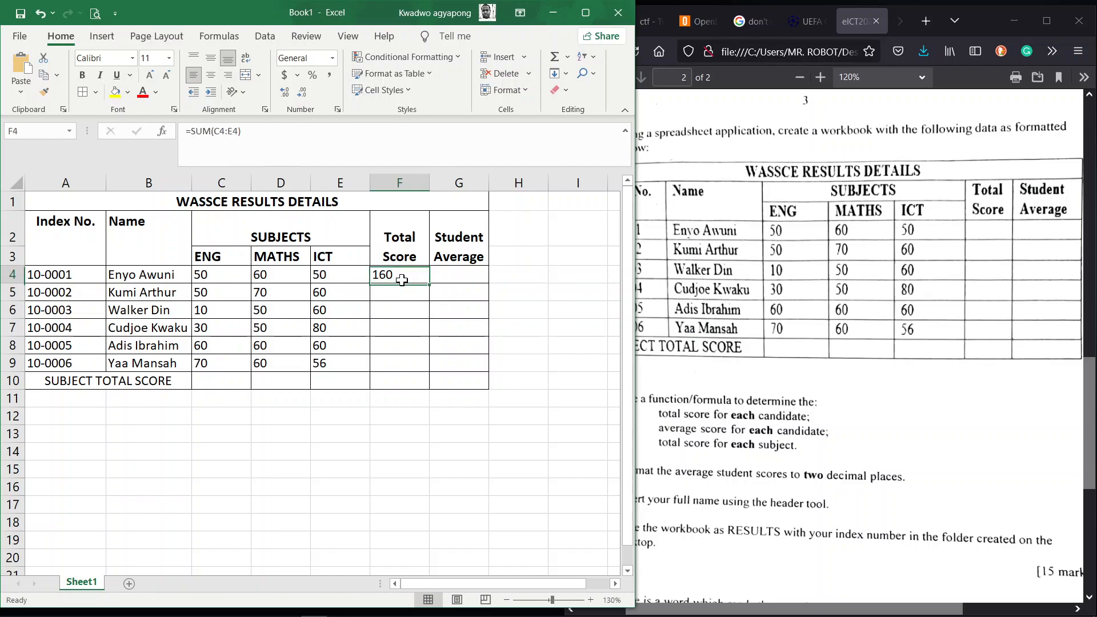
{"action": "left_click_drag", "start_coordinate": [430, 283], "coordinate": [423, 364]}
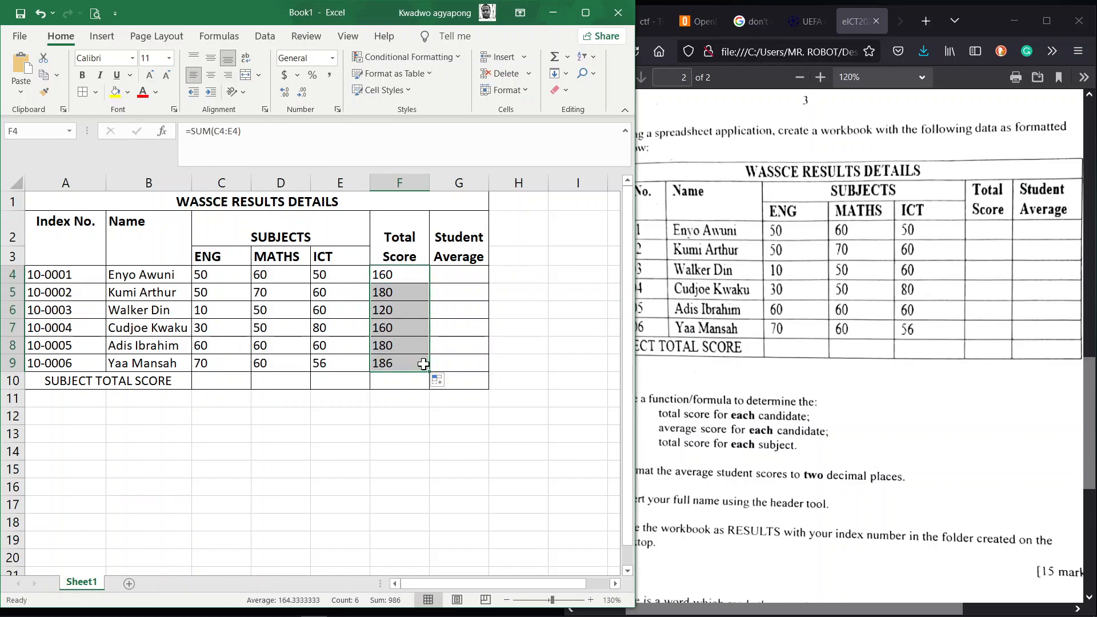
Step: Enter =AVERAGE(C4:E4) in G4 and fill it down to G9
{"action": "left_click", "coordinate": [451, 276]}
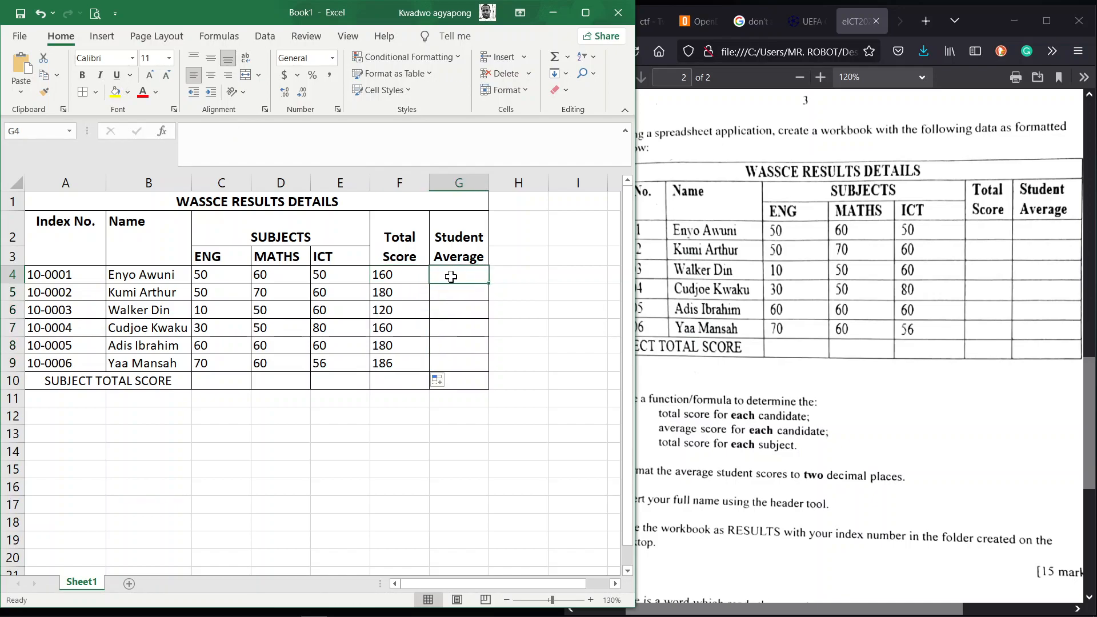
{"action": "type", "text": "=A"}
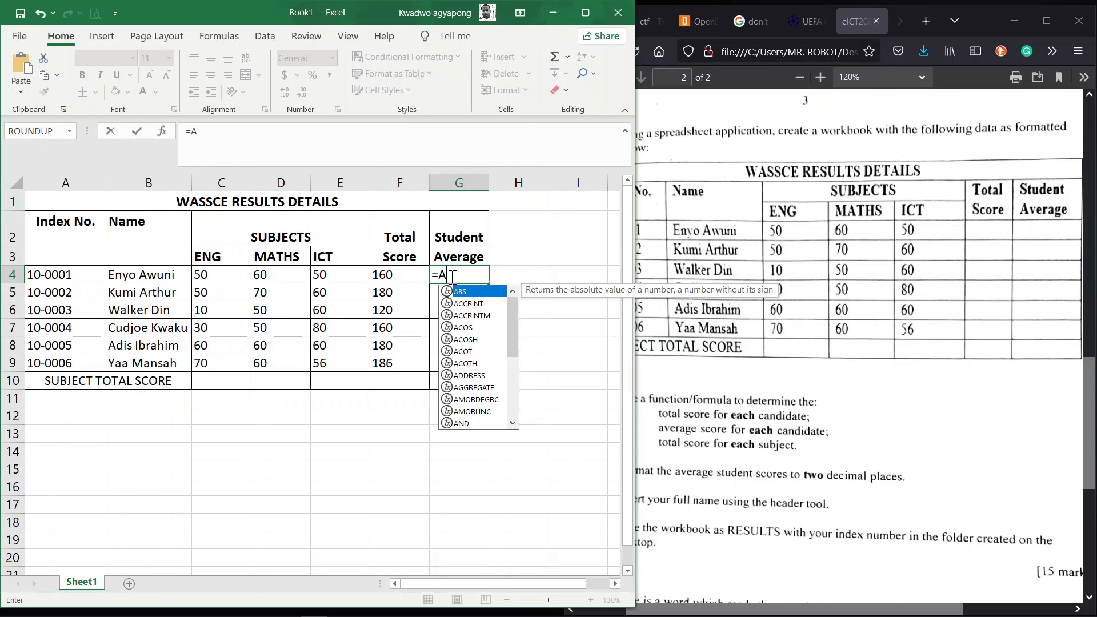
{"action": "type", "text": "VERAGE("}
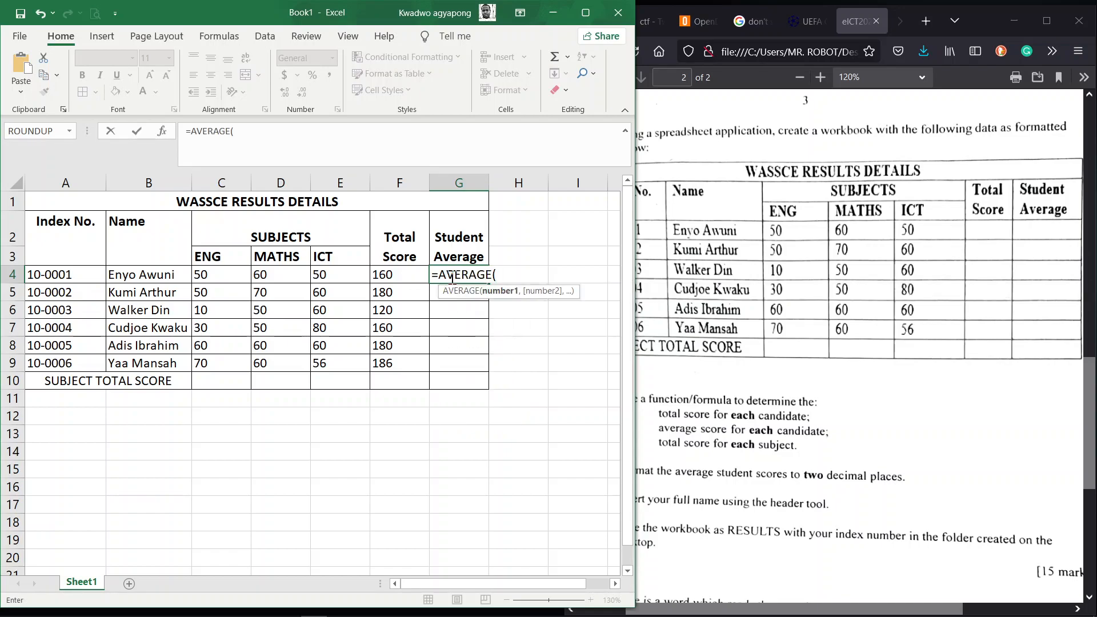
{"action": "left_click", "coordinate": [208, 276]}
{"action": "left_click_drag", "start_coordinate": [208, 276], "coordinate": [334, 273]}
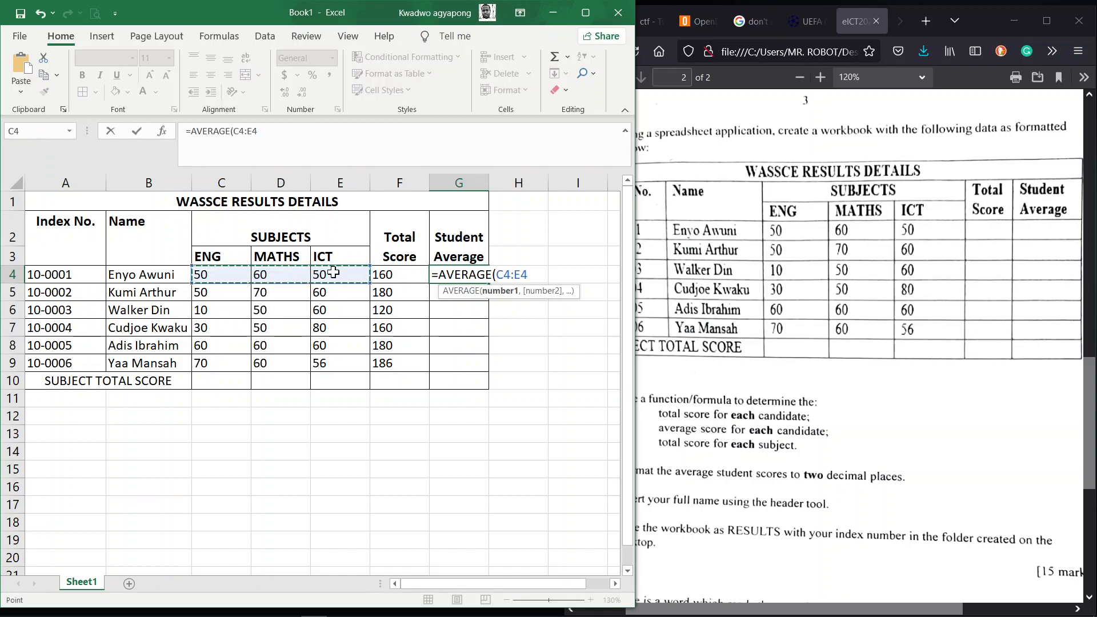
{"action": "type", "text": ")"}
{"action": "key", "text": "Return"}
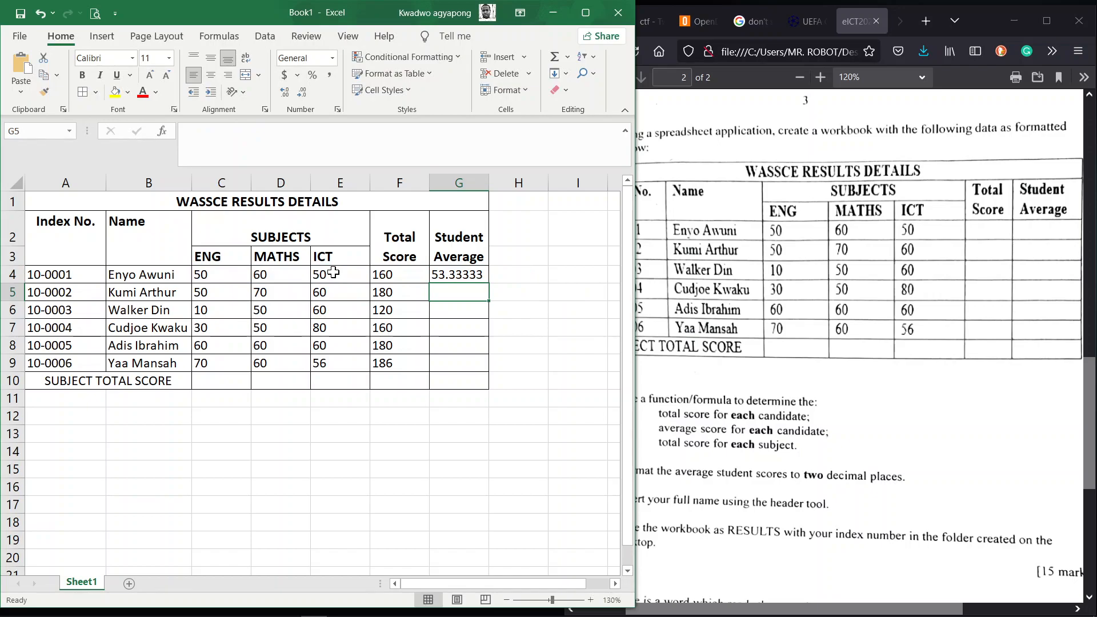
{"action": "left_click", "coordinate": [469, 274]}
{"action": "left_click_drag", "start_coordinate": [489, 284], "coordinate": [483, 372]}
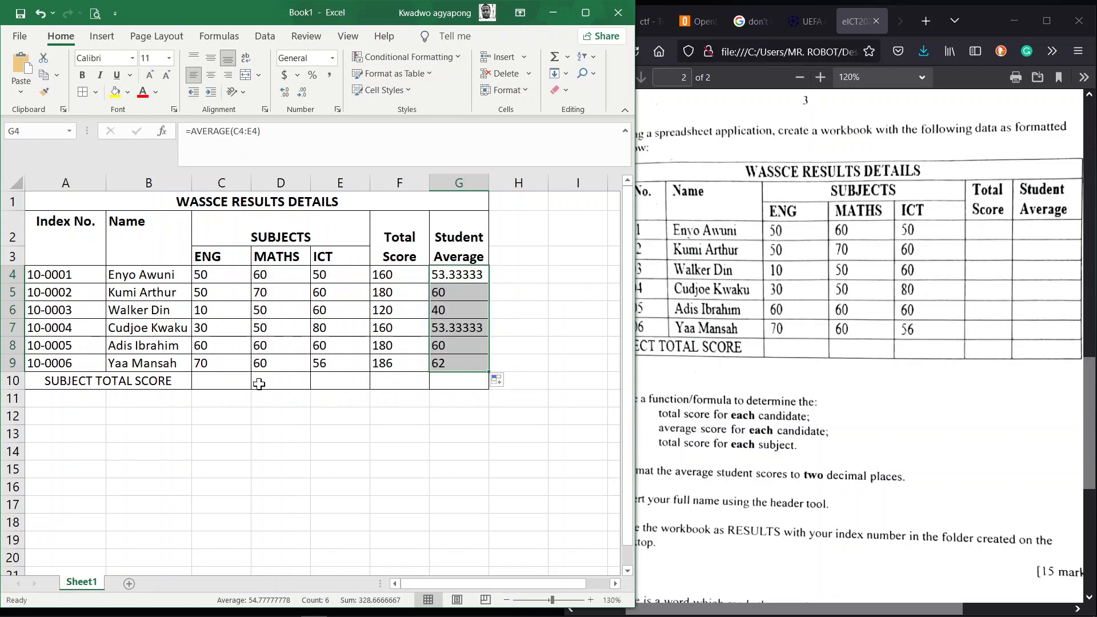
{"action": "left_click", "coordinate": [231, 380]}
Step: Enter =SUM(C4:C9) in C10 and fill across to E10, giving 270, 350 and 366
{"action": "type", "text": "="}
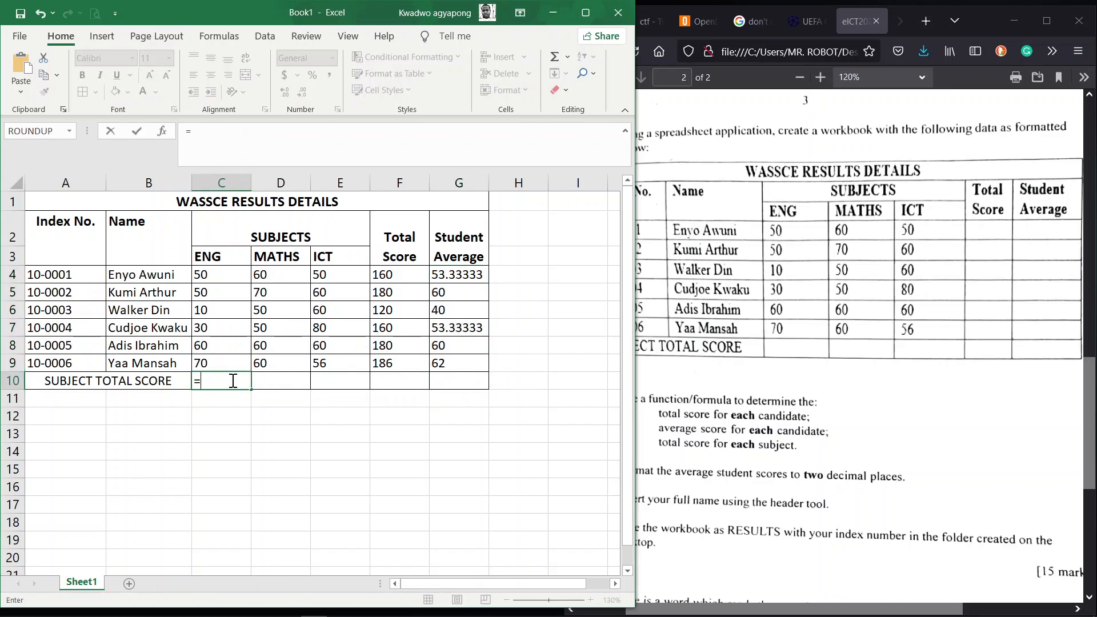
{"action": "type", "text": "SUM("}
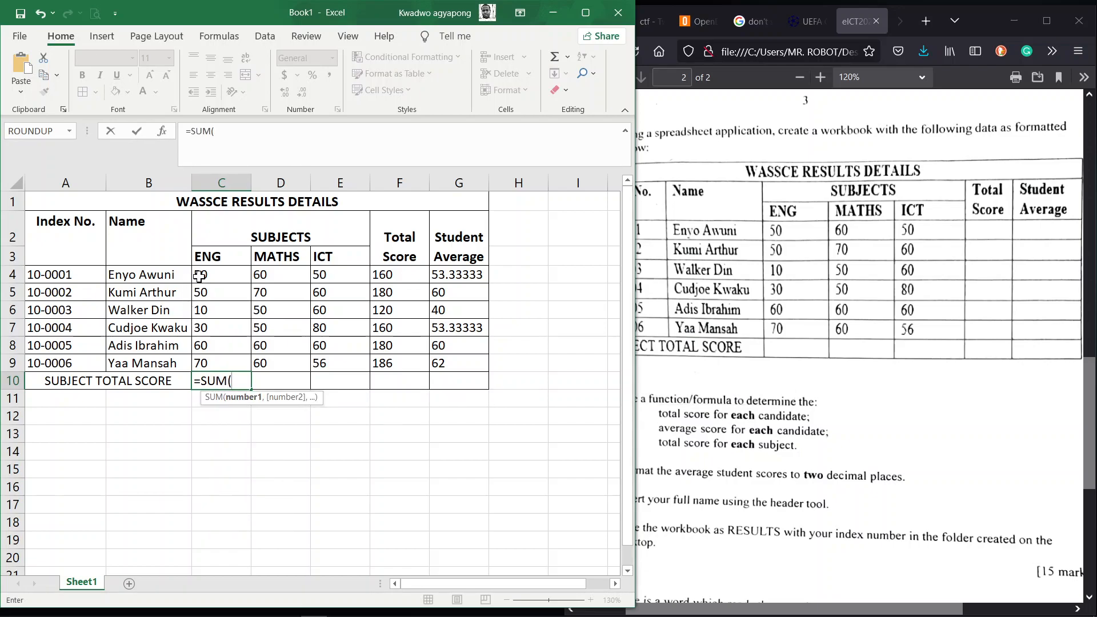
{"action": "left_click_drag", "start_coordinate": [204, 275], "coordinate": [221, 368]}
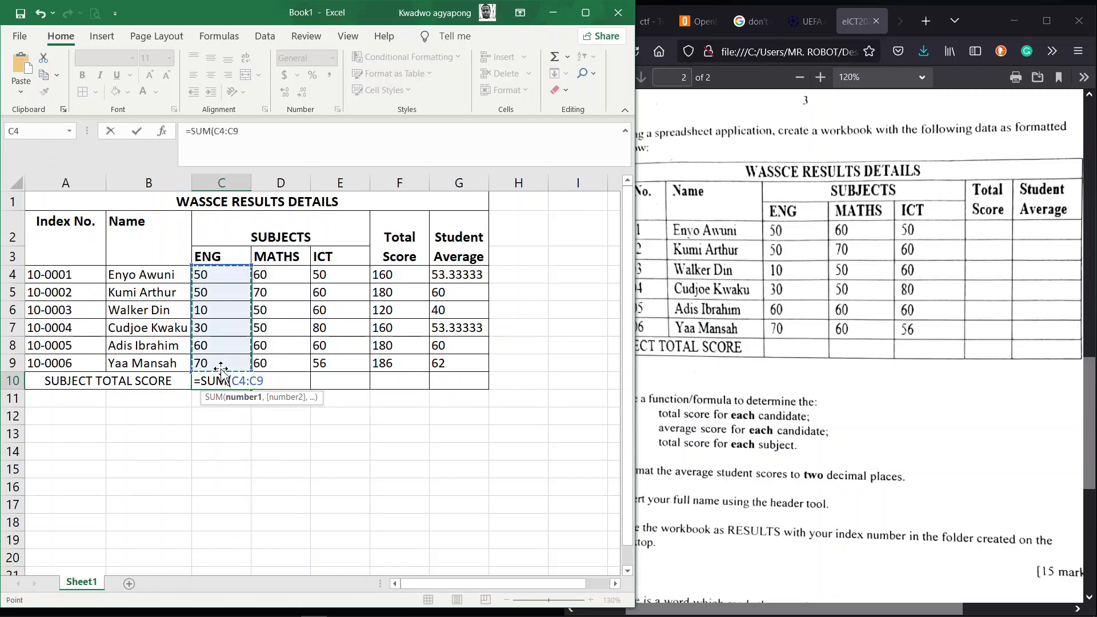
{"action": "type", "text": ")"}
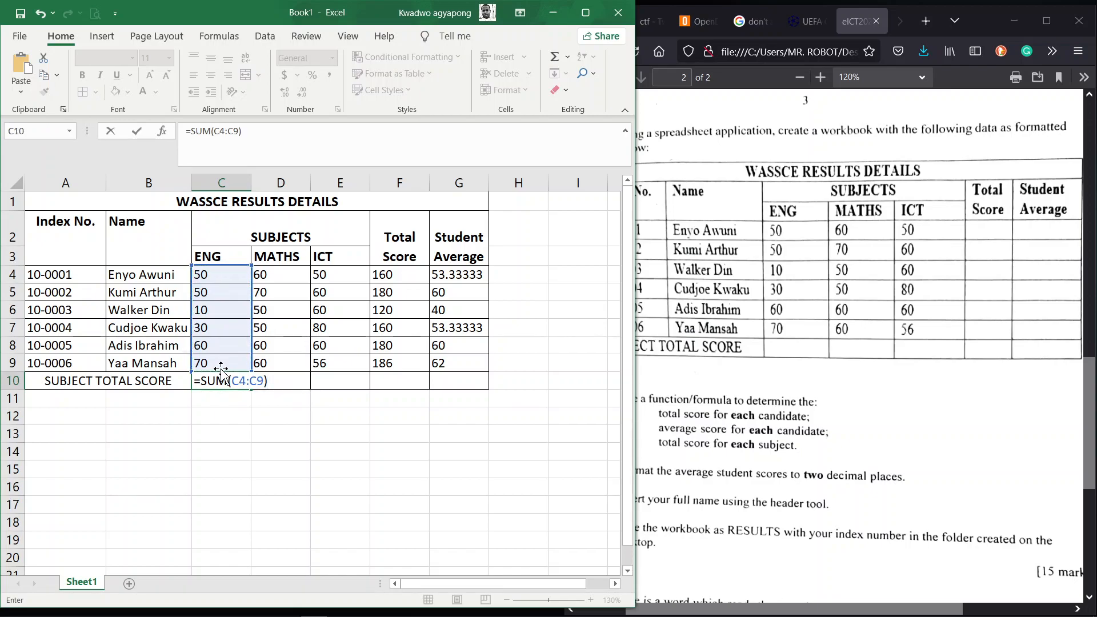
{"action": "key", "text": "Return"}
{"action": "left_click", "coordinate": [239, 381]}
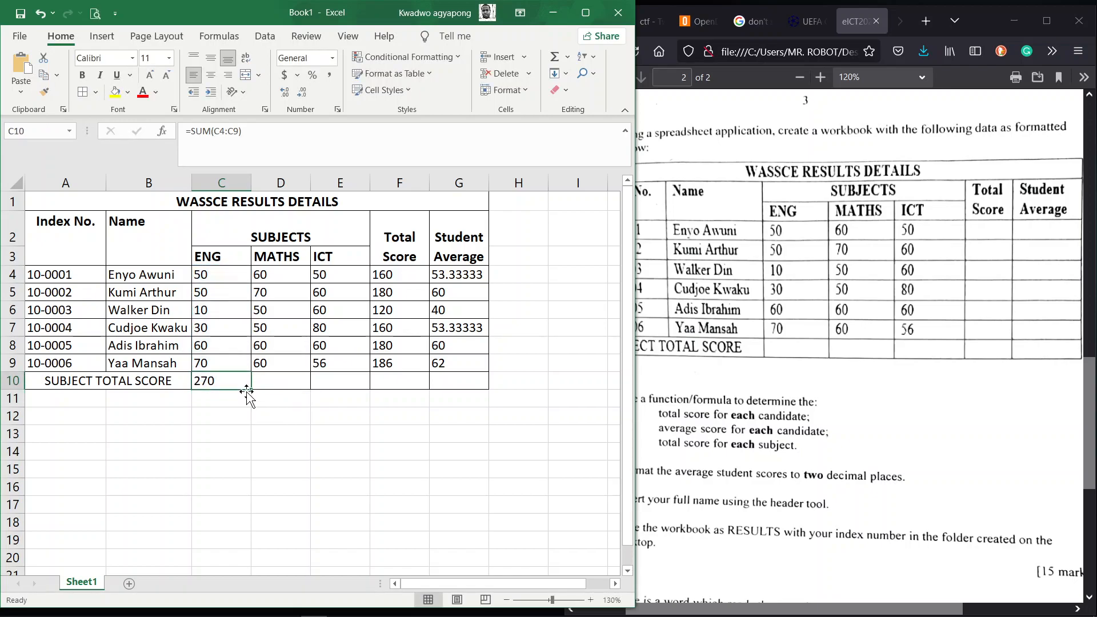
{"action": "left_click_drag", "start_coordinate": [252, 389], "coordinate": [350, 389]}
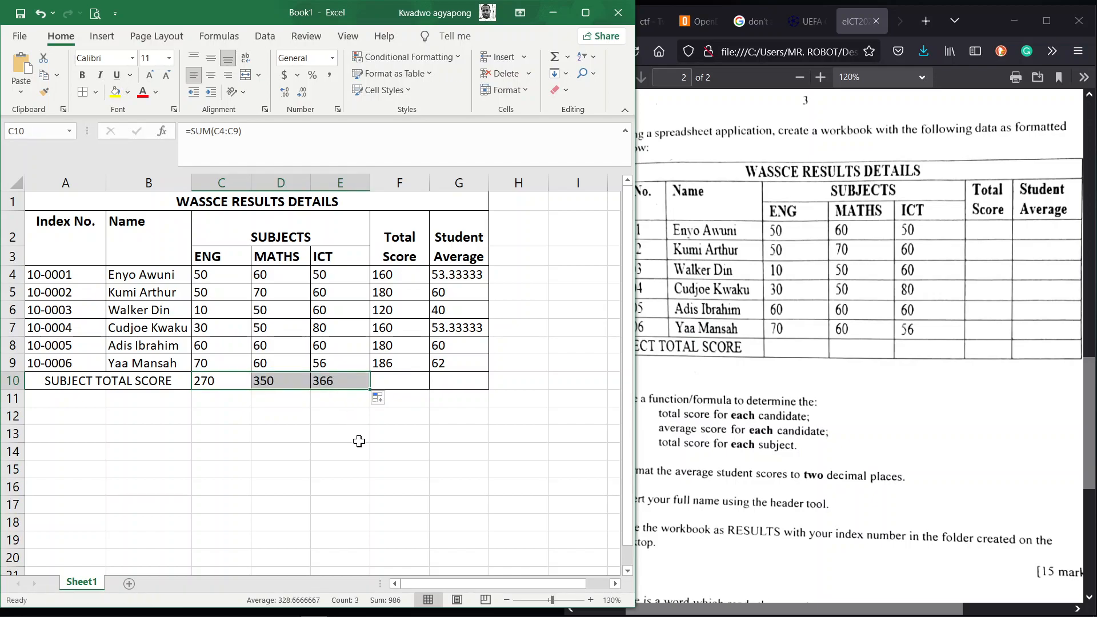
{"action": "left_click", "coordinate": [393, 440]}
{"action": "left_click", "coordinate": [693, 441]}
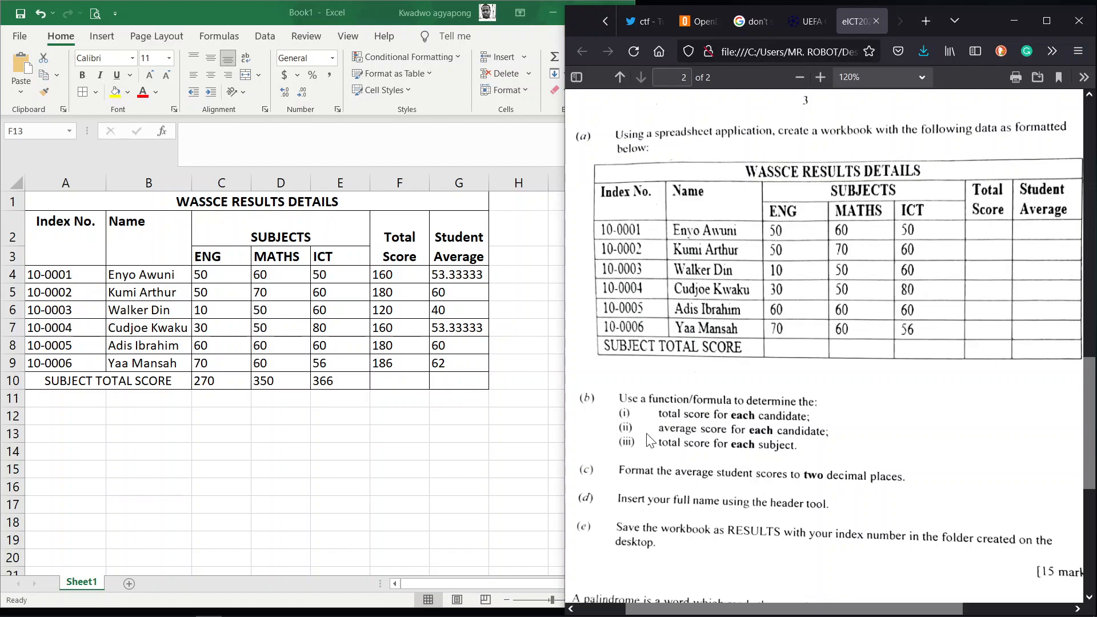
{"action": "left_click", "coordinate": [509, 323]}
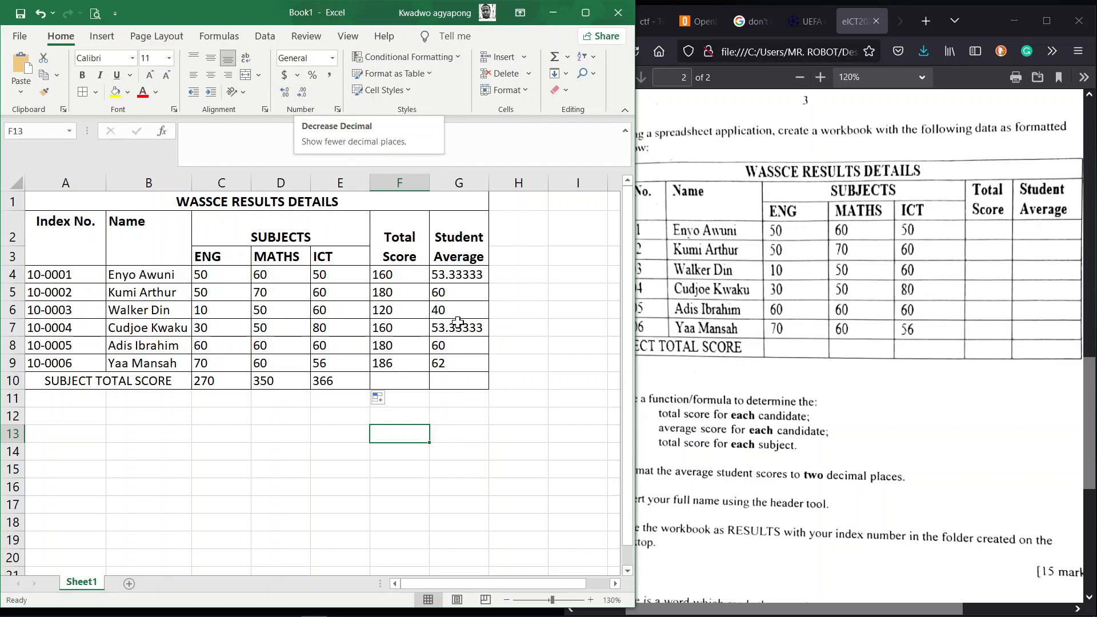
Step: Decrease the Student Average values in G4:G9 to two decimal places
{"action": "left_click", "coordinate": [446, 278]}
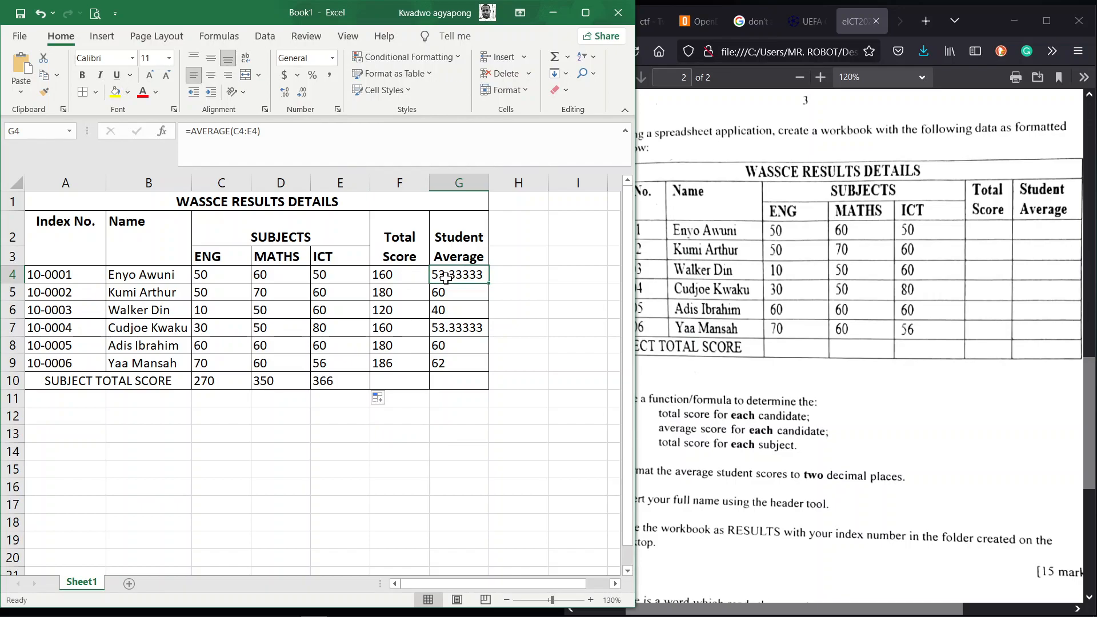
{"action": "left_click_drag", "start_coordinate": [446, 278], "coordinate": [450, 359]}
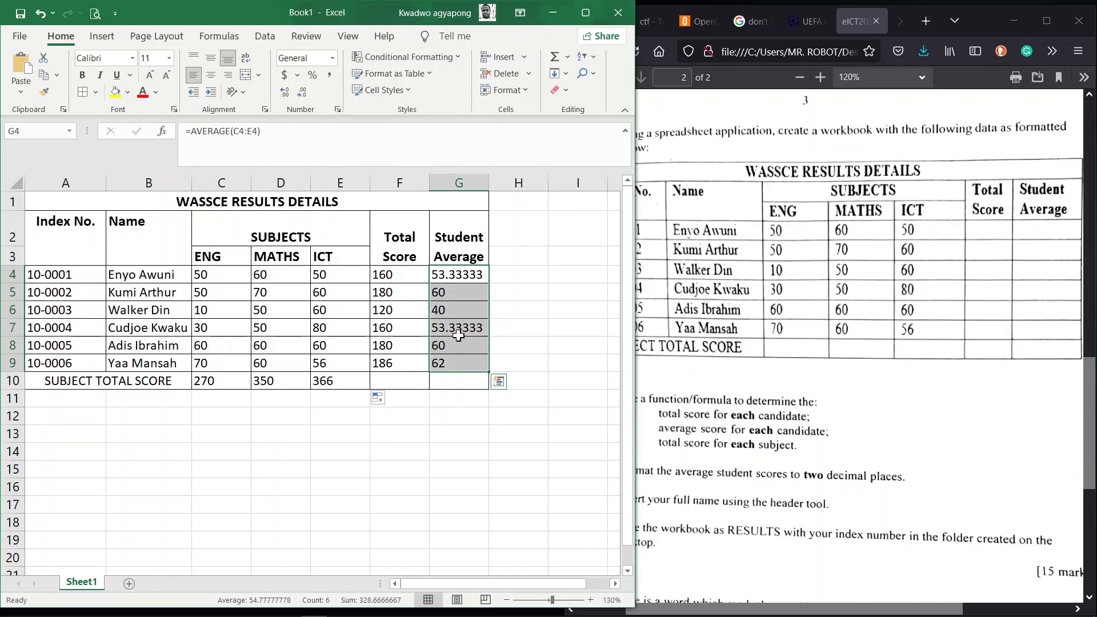
{"action": "left_click", "coordinate": [303, 98]}
{"action": "left_click", "coordinate": [303, 98]}
{"action": "left_click", "coordinate": [304, 99]}
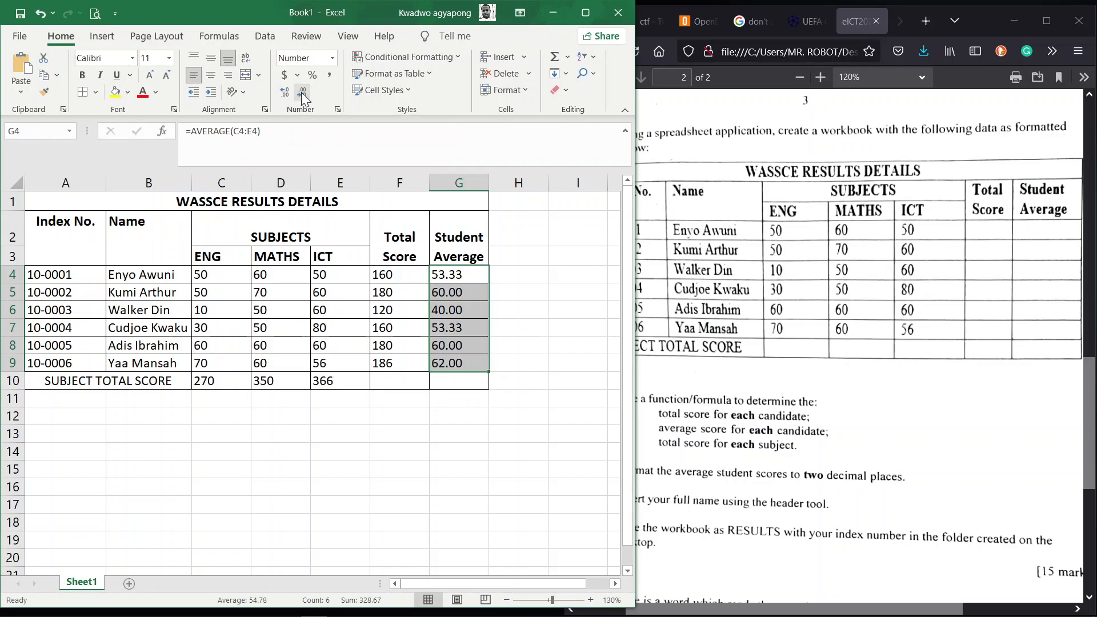
{"action": "left_click", "coordinate": [536, 384]}
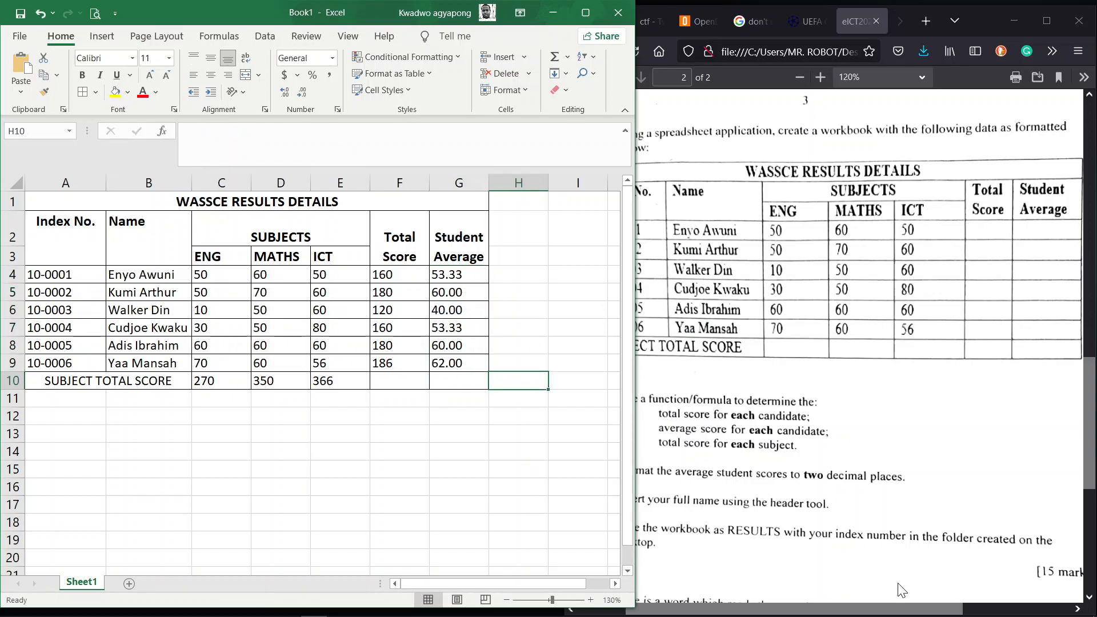
{"action": "left_click", "coordinate": [841, 527]}
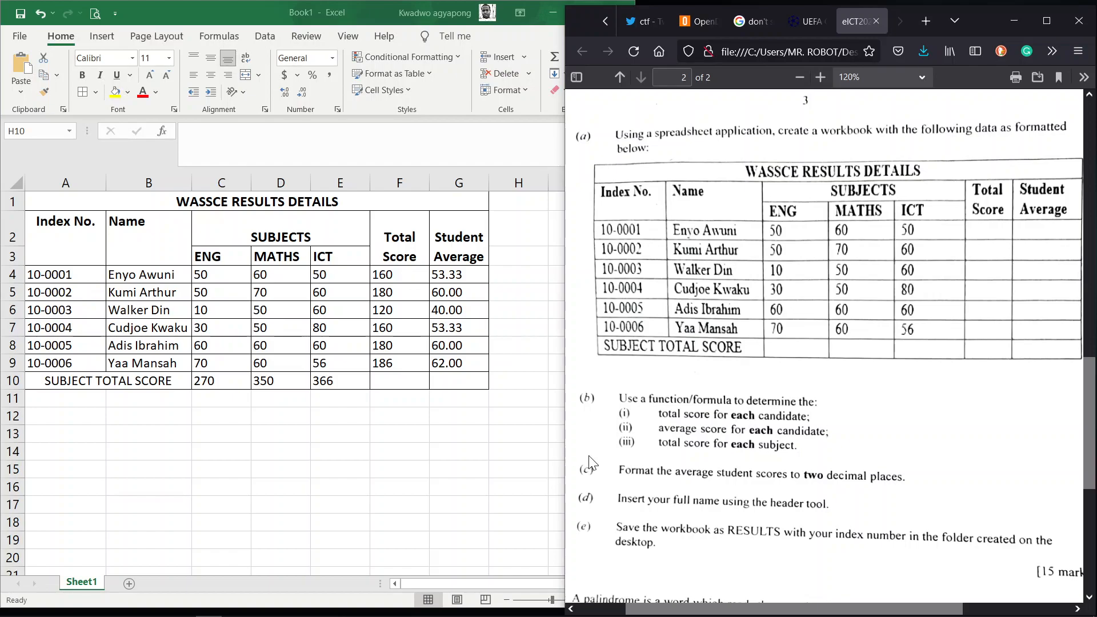
Step: In Page Layout view, type the candidate's full name into the centre page header
{"action": "left_click", "coordinate": [424, 498]}
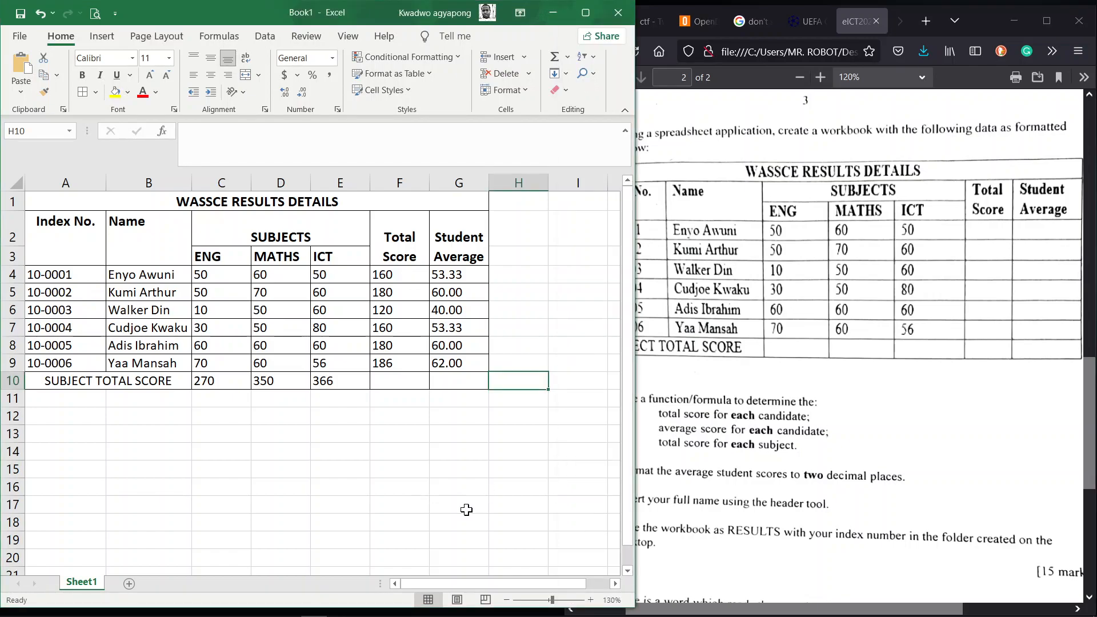
{"action": "left_click", "coordinate": [467, 511]}
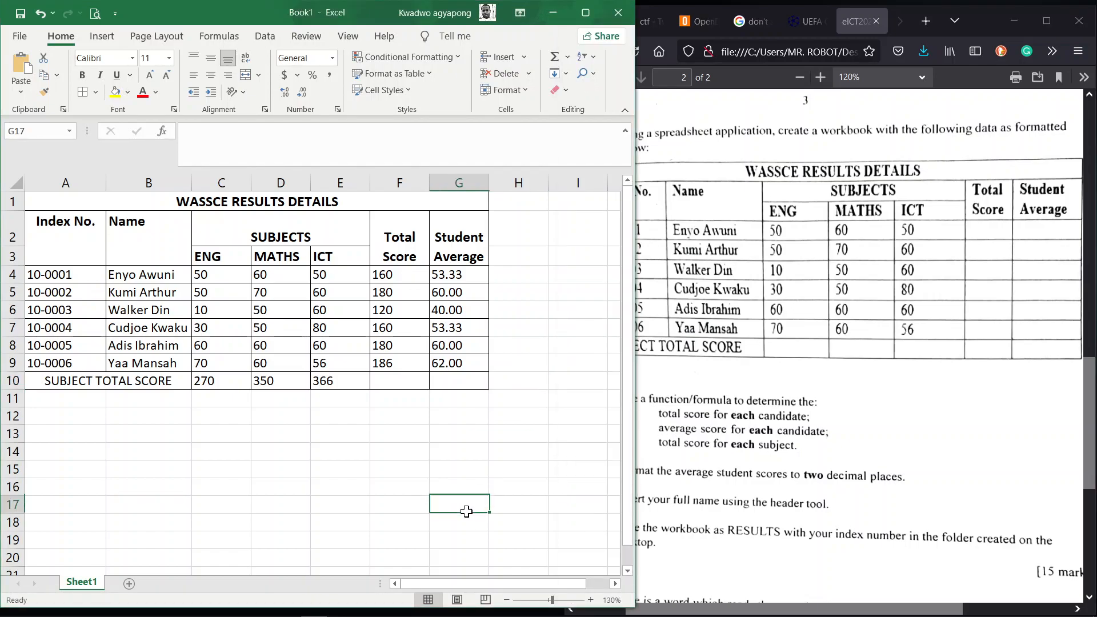
{"action": "left_click", "coordinate": [457, 599]}
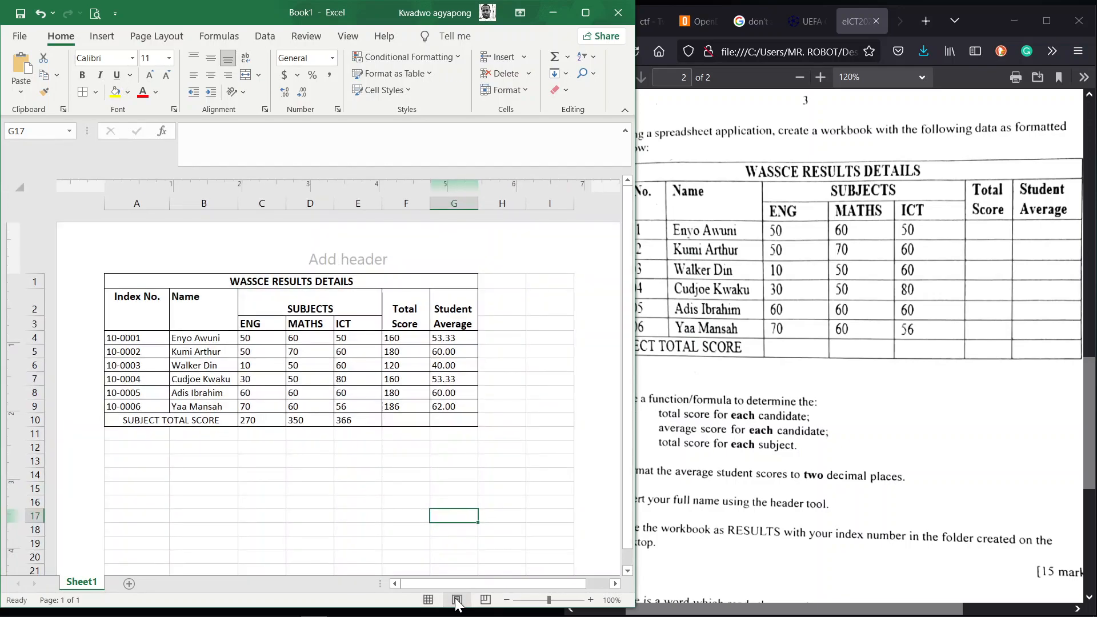
{"action": "left_click", "coordinate": [367, 258]}
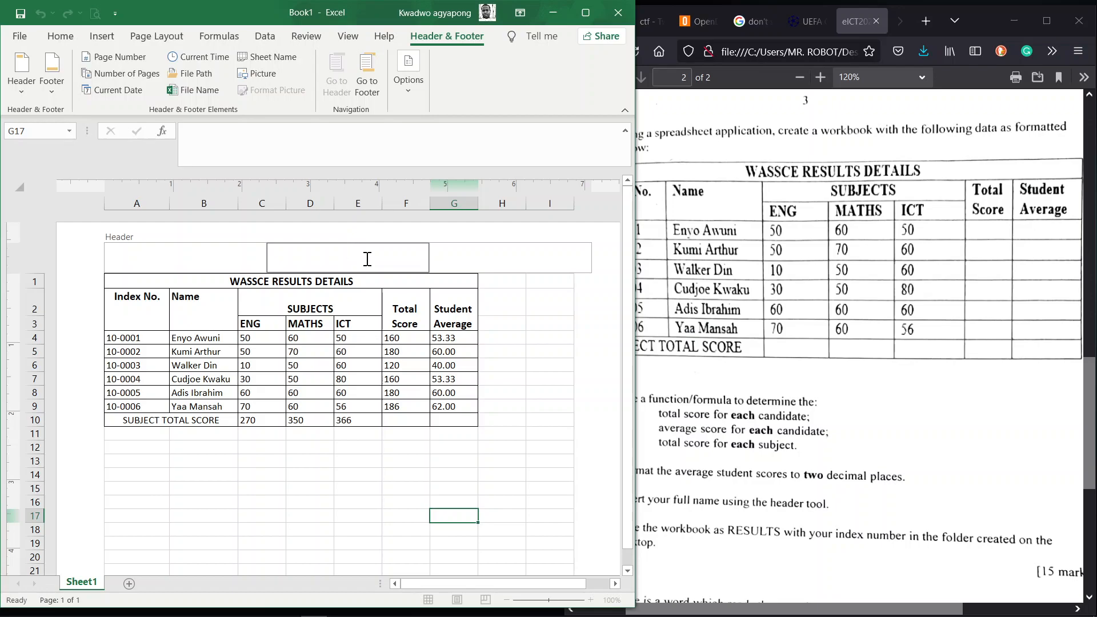
{"action": "left_click", "coordinate": [542, 423]}
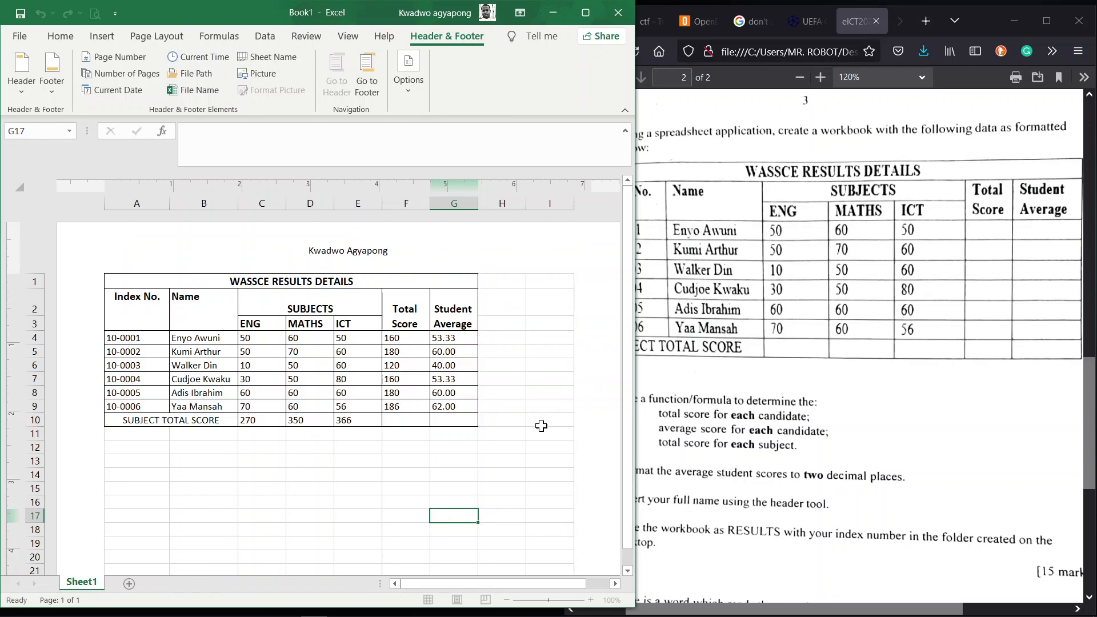
{"action": "left_click", "coordinate": [738, 460]}
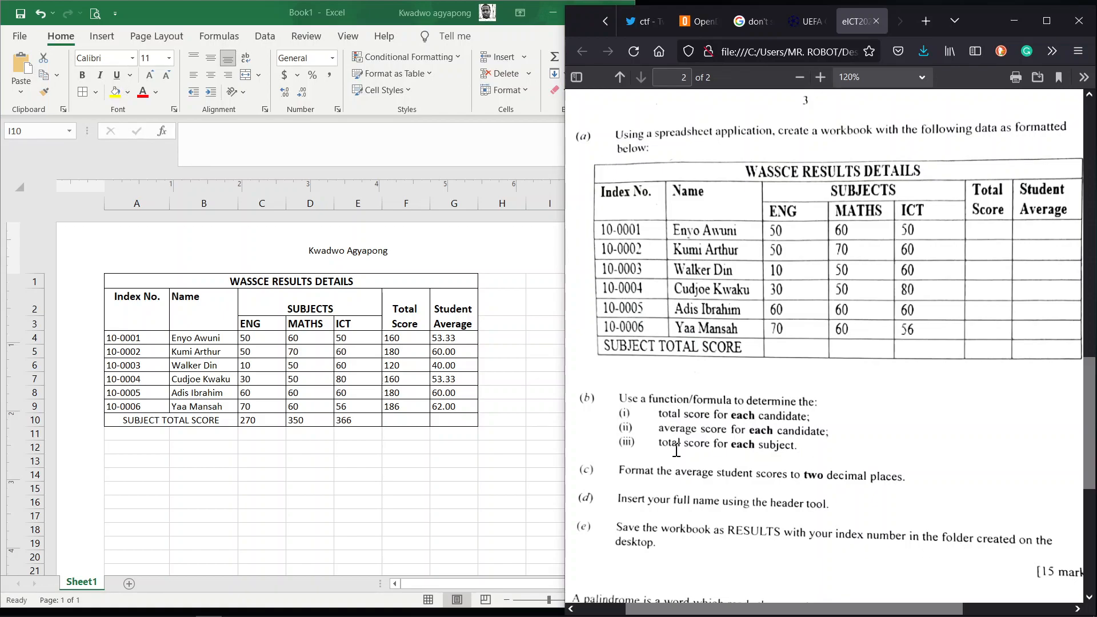
{"action": "left_click", "coordinate": [267, 20]}
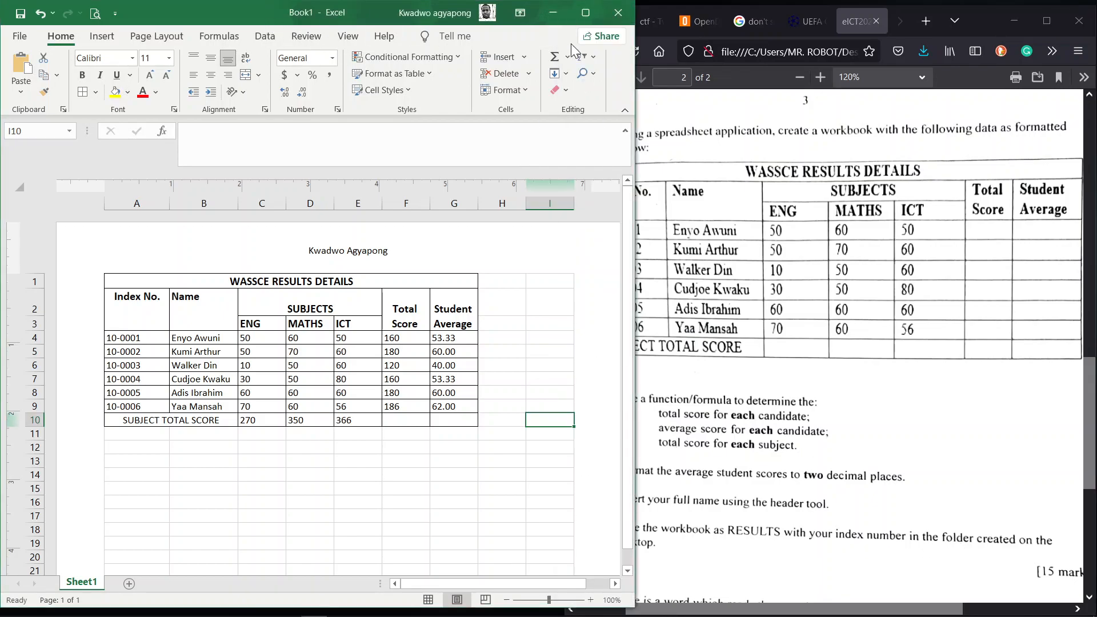
{"action": "left_click", "coordinate": [578, 20]}
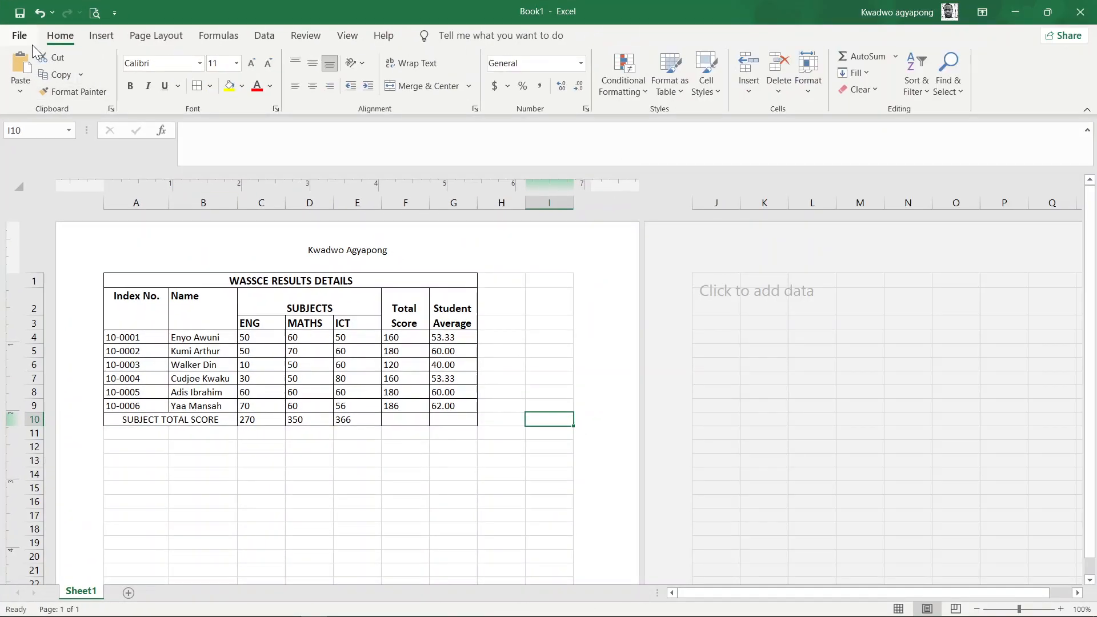
{"action": "left_click", "coordinate": [20, 38]}
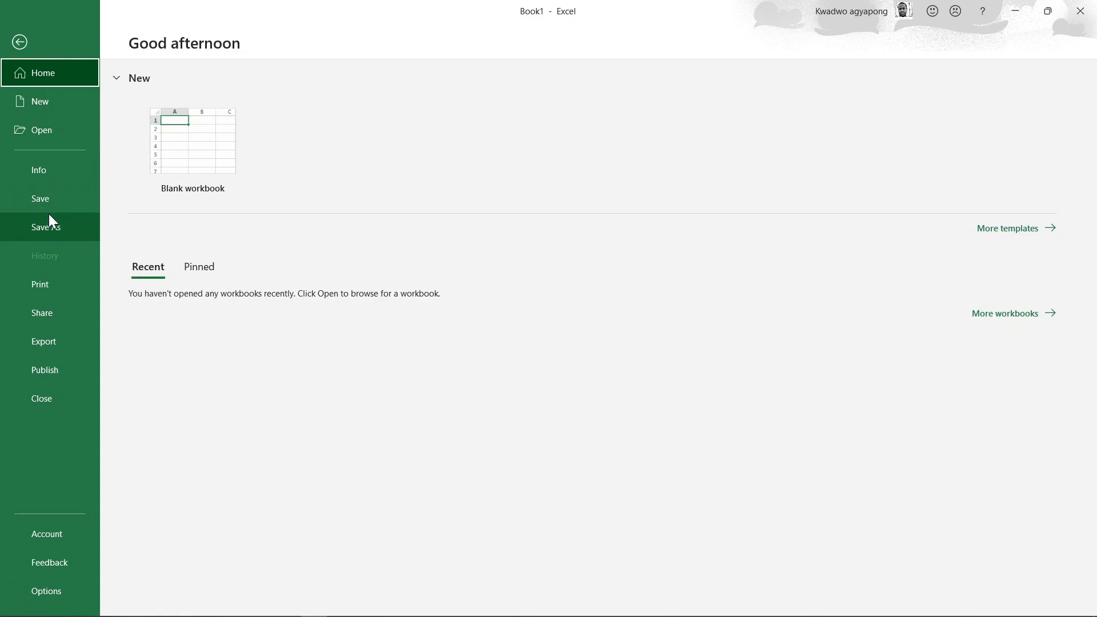
{"action": "left_click", "coordinate": [52, 229]}
{"action": "left_click", "coordinate": [192, 254]}
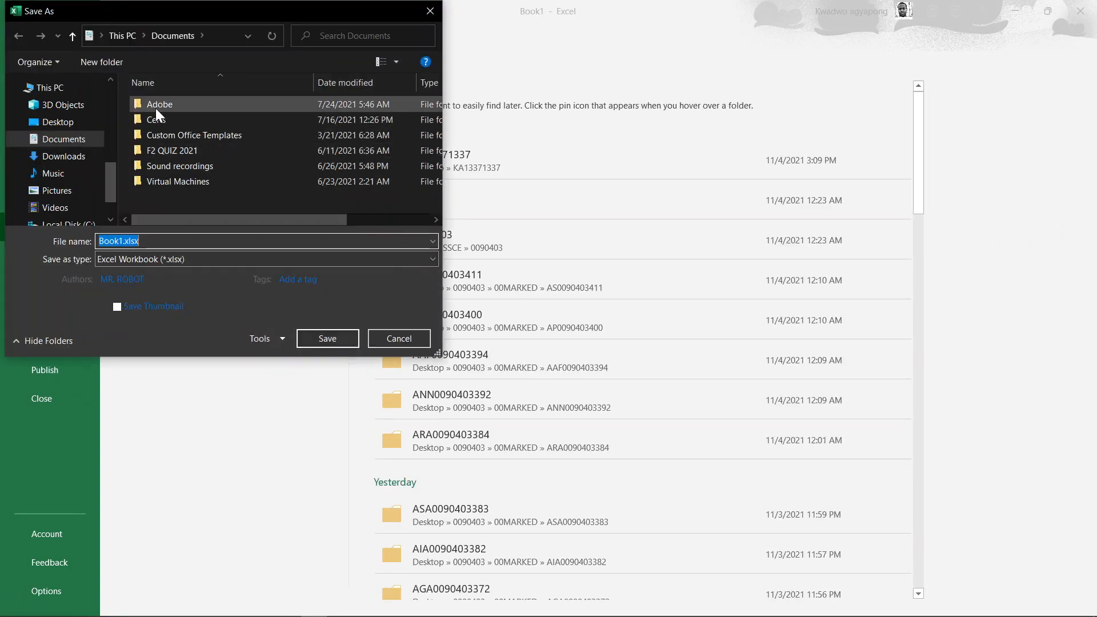
{"action": "left_click", "coordinate": [59, 123]}
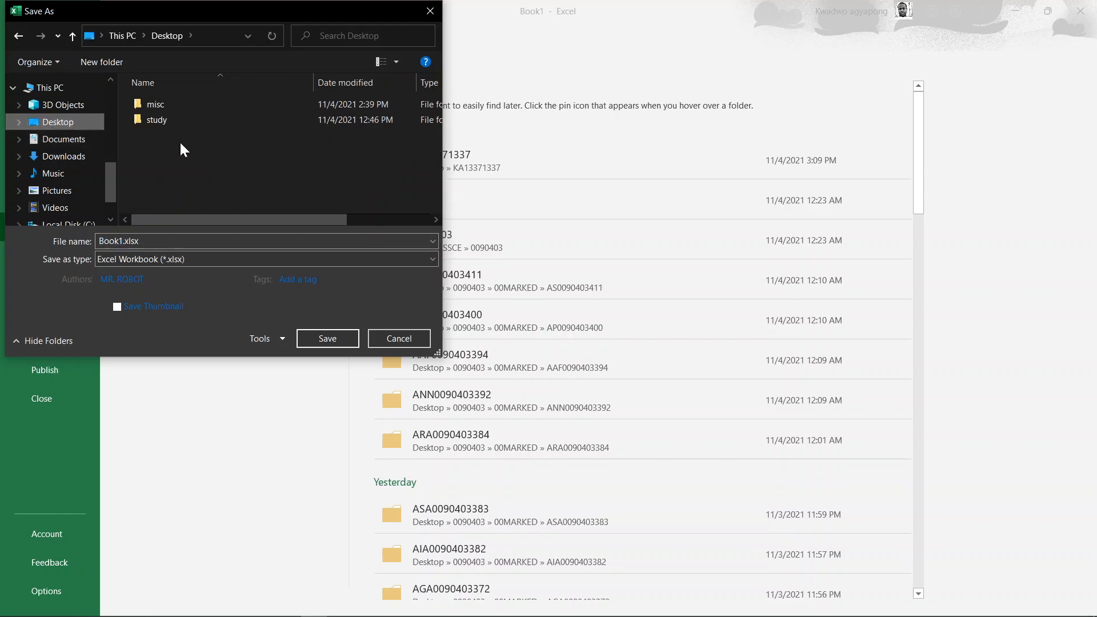
{"action": "left_click", "coordinate": [98, 67]}
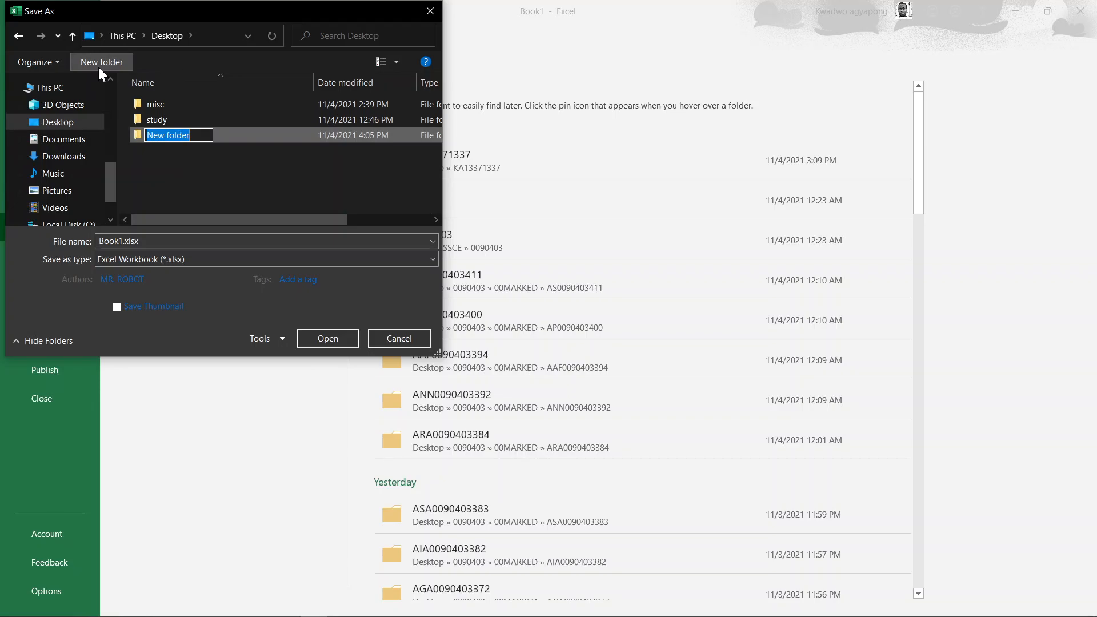
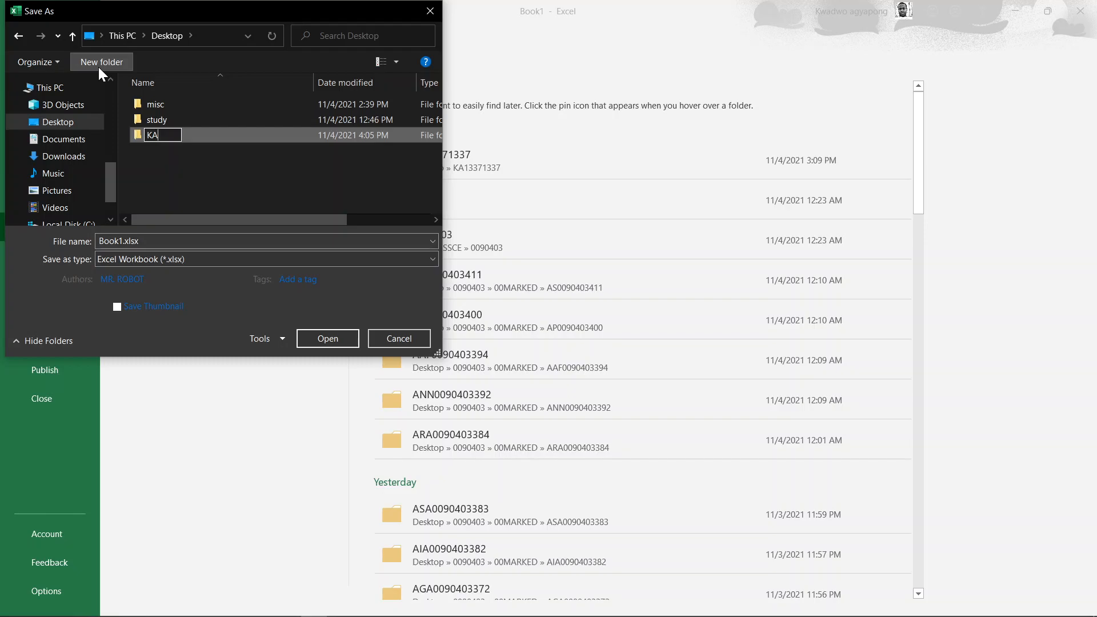
{"action": "key", "text": "Return"}
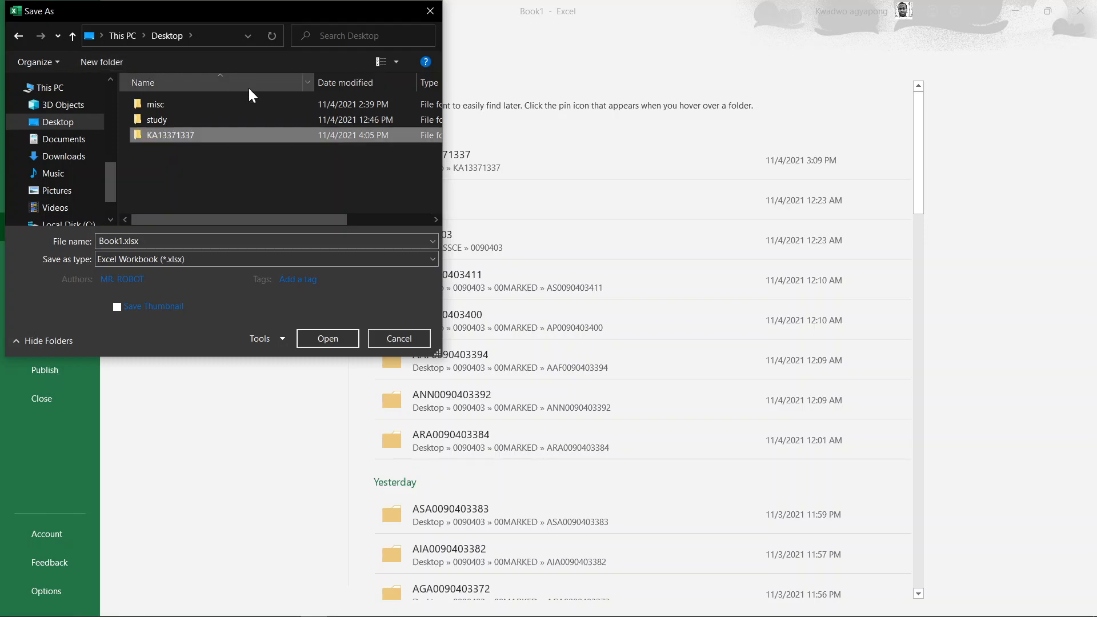
{"action": "double_click", "coordinate": [231, 135]}
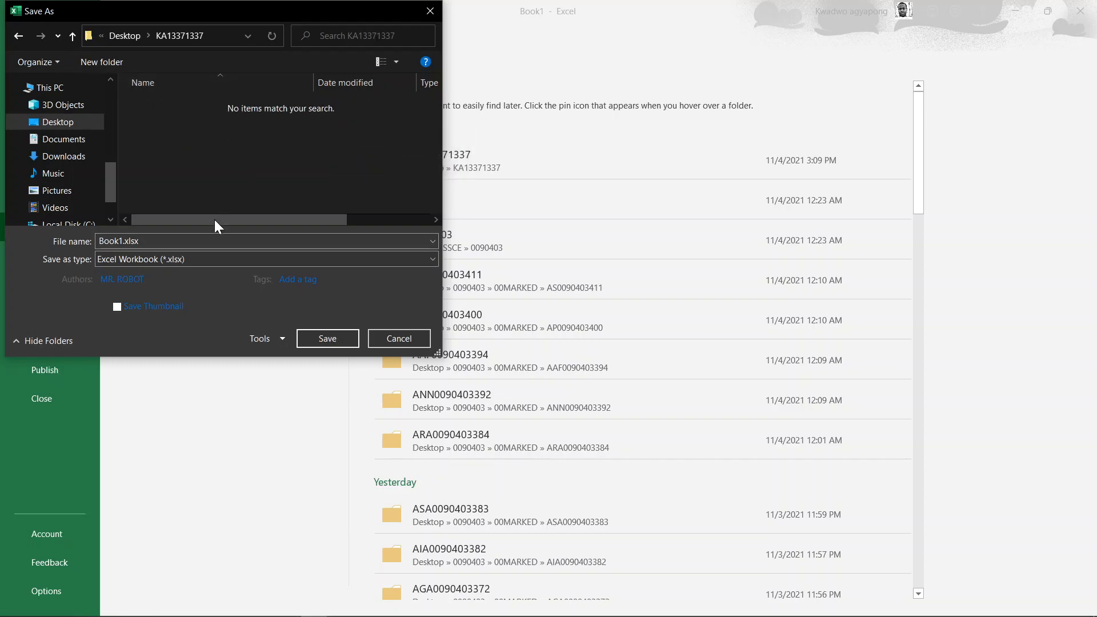
{"action": "left_click", "coordinate": [158, 241]}
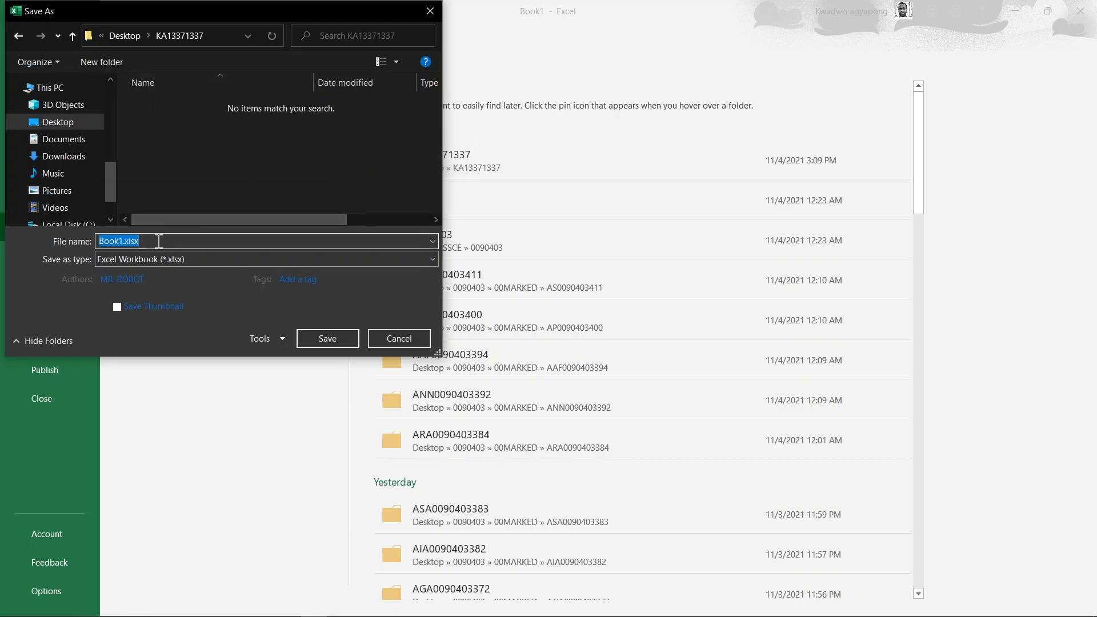
{"action": "type", "text": "RE"}
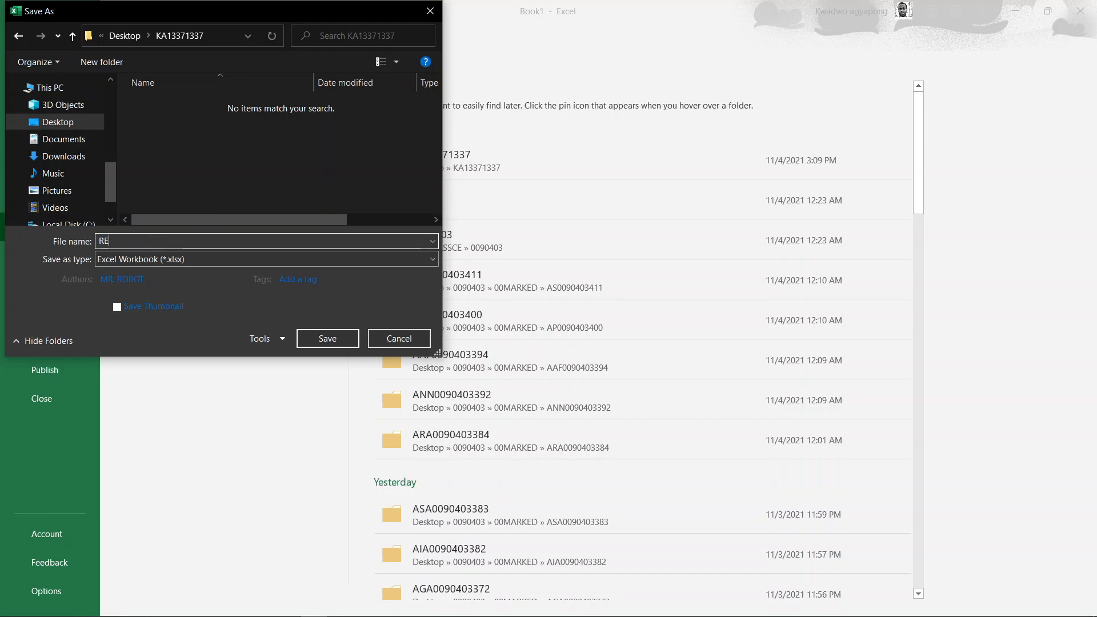
{"action": "type", "text": "SULTS13371337"}
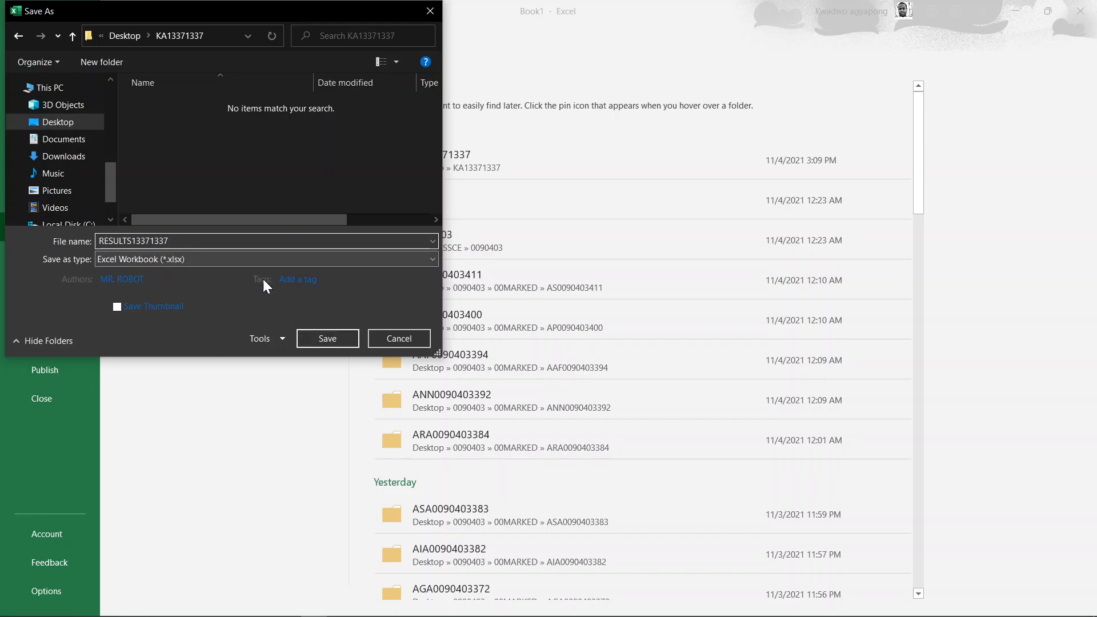
{"action": "left_click", "coordinate": [318, 338]}
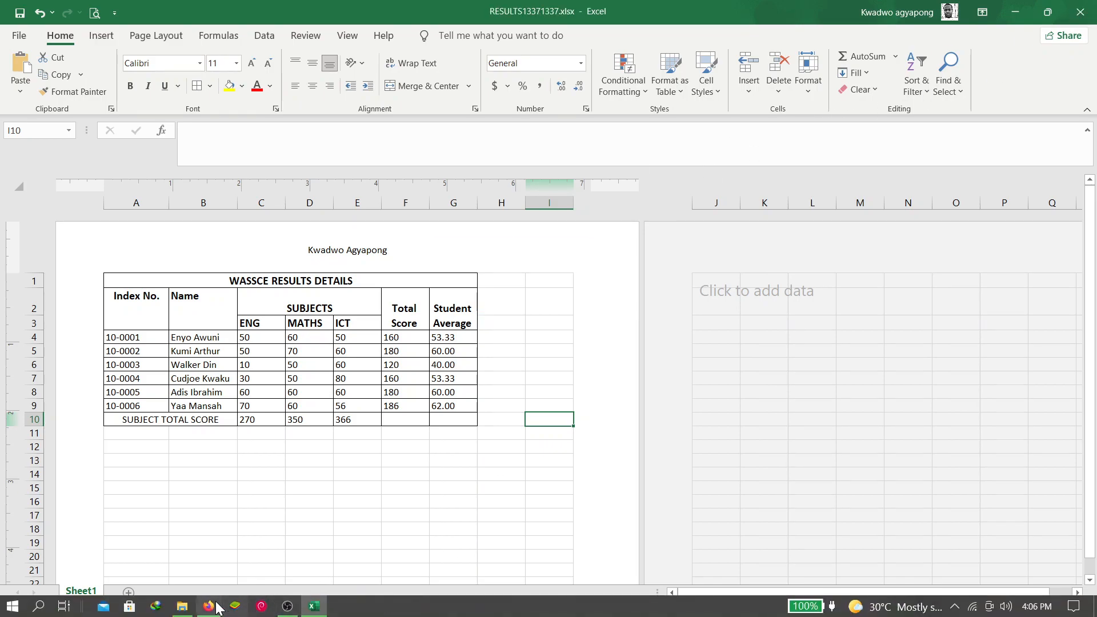
Step: Check the exam question PDF, then close the saved RESULTS13371337 workbook
{"action": "left_click", "coordinate": [209, 613]}
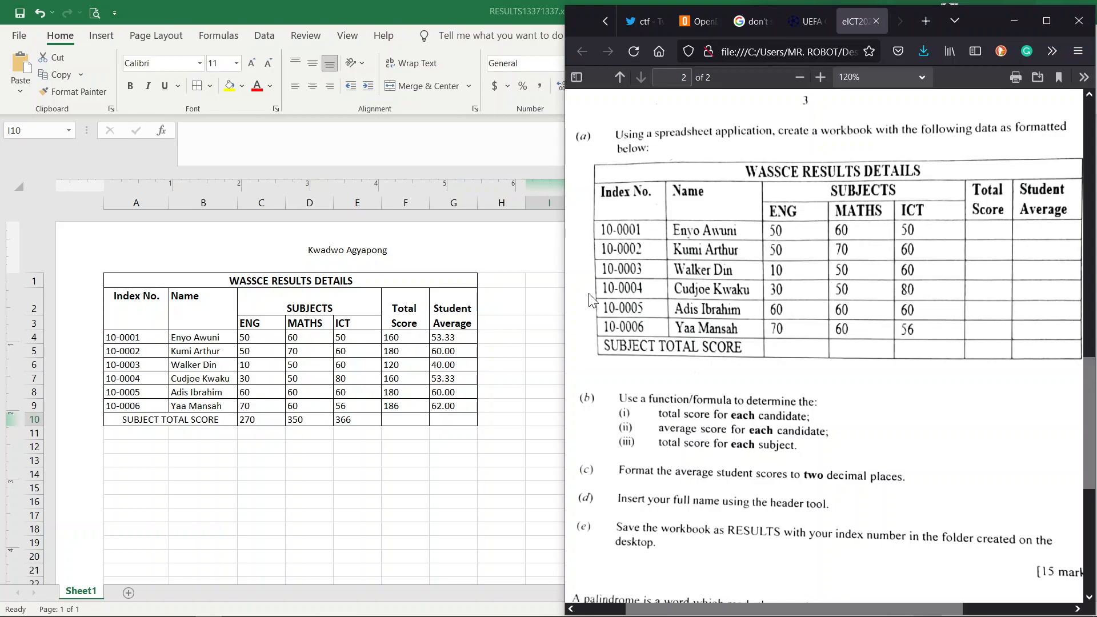
{"action": "left_click", "coordinate": [486, 297]}
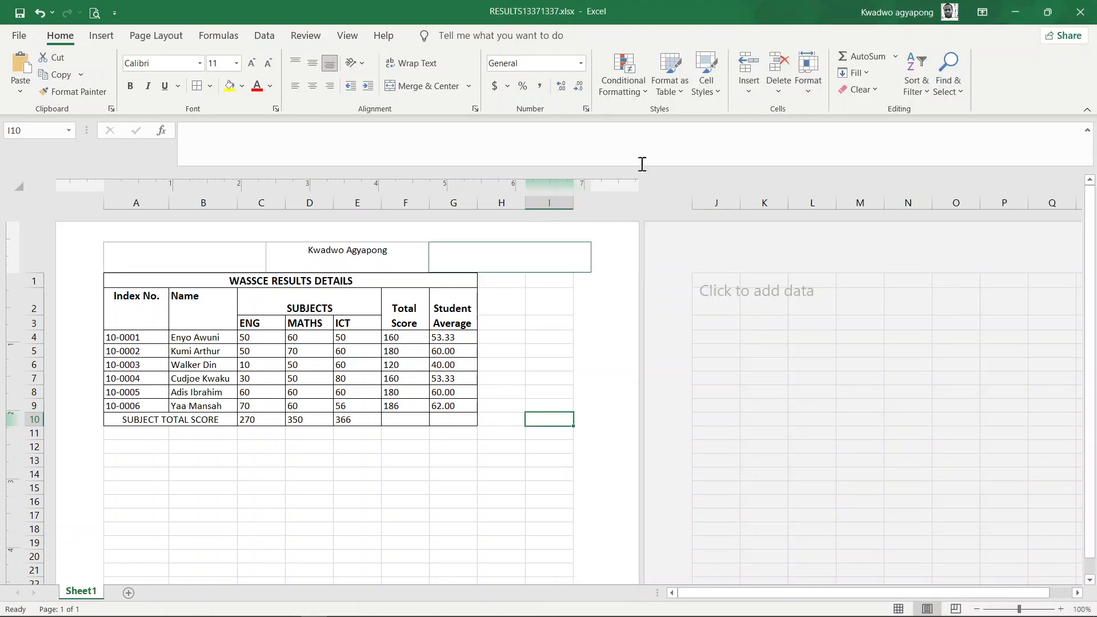
{"action": "left_click", "coordinate": [1074, 8]}
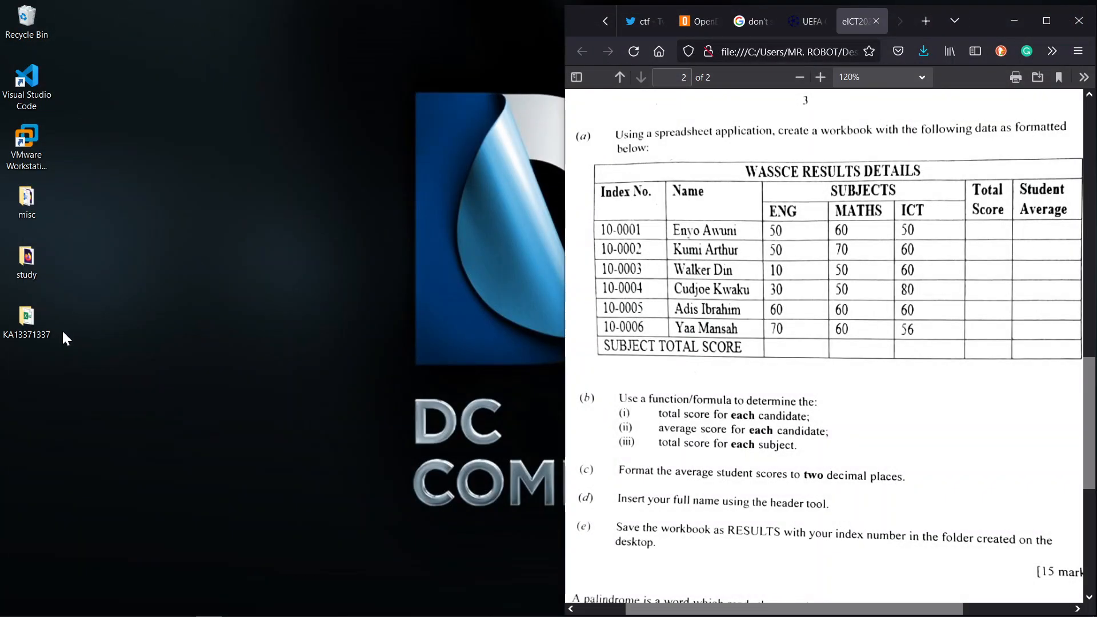
{"action": "left_click", "coordinate": [45, 328]}
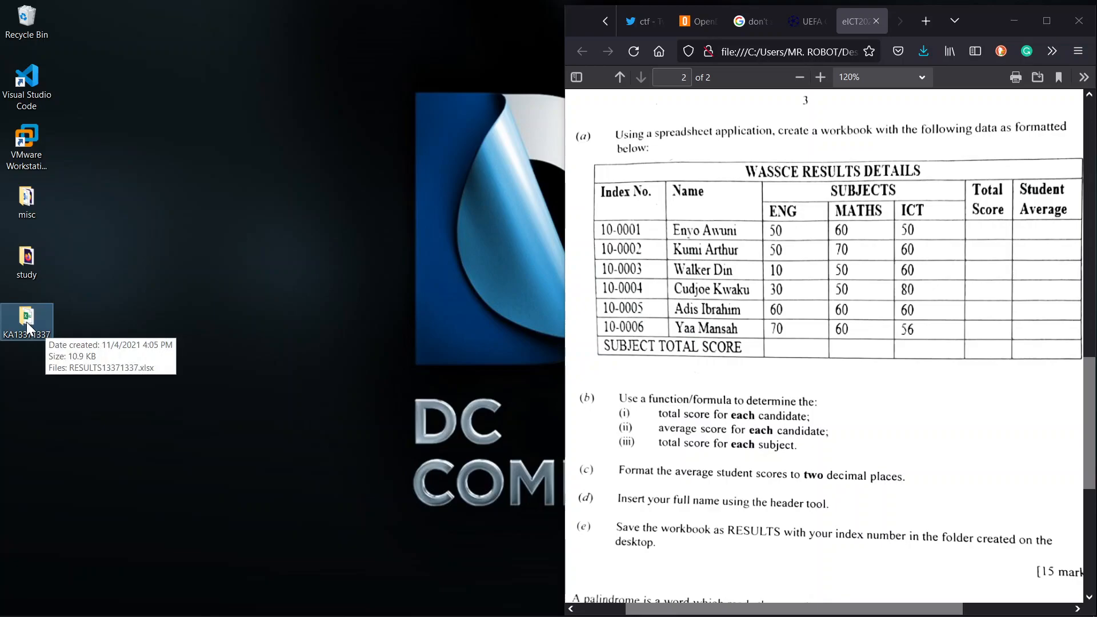
{"action": "double_click", "coordinate": [27, 321]}
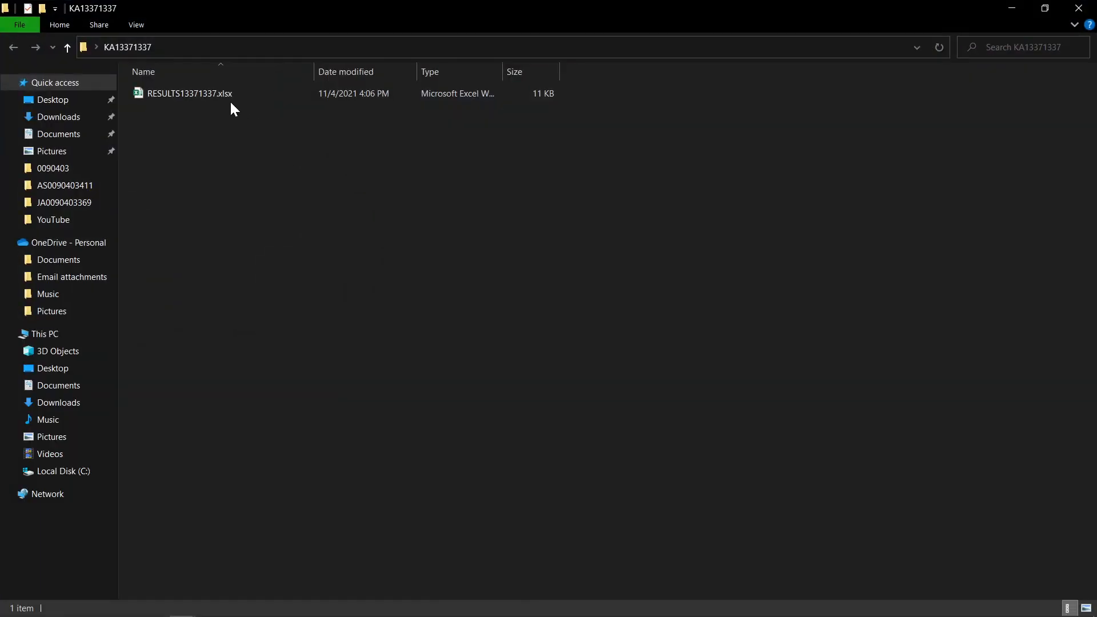
{"action": "left_click", "coordinate": [217, 96]}
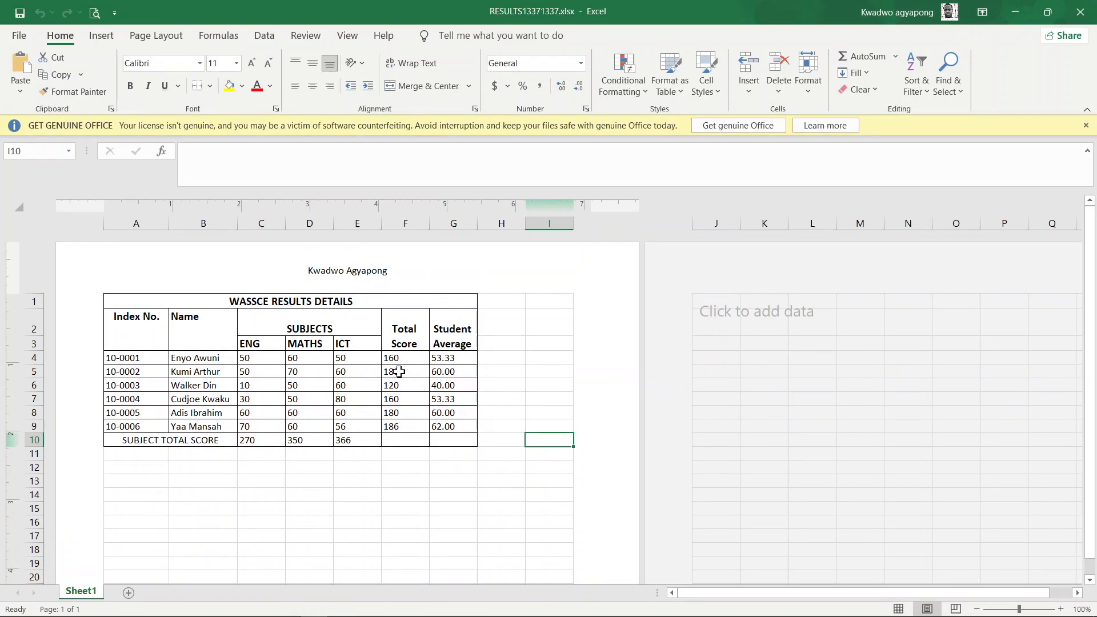
{"action": "left_click", "coordinate": [900, 609]}
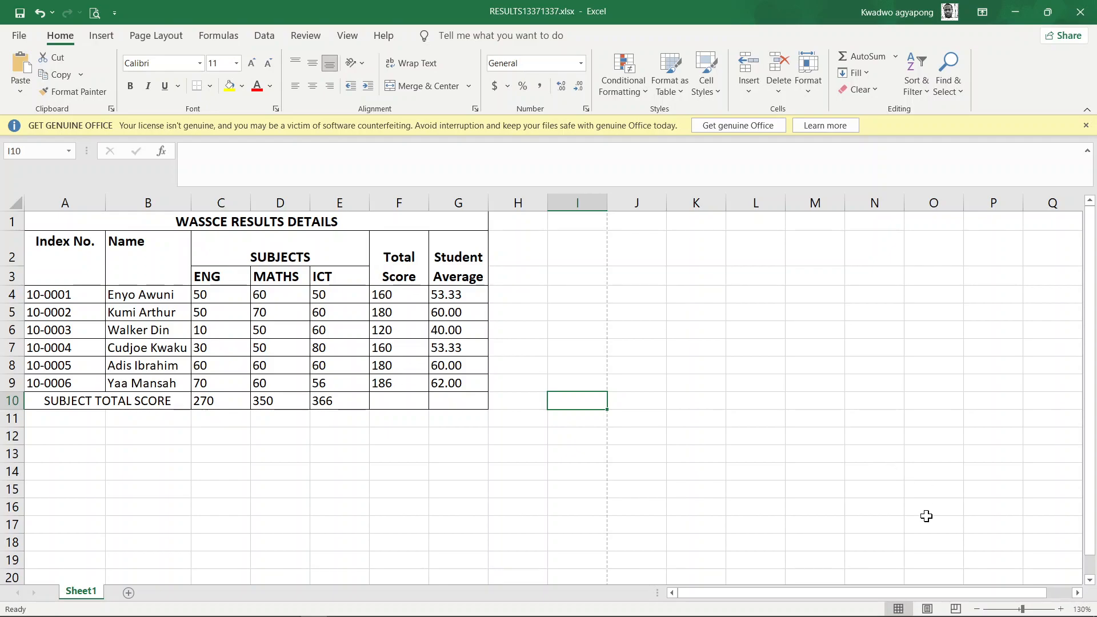
{"action": "left_click", "coordinate": [926, 609]}
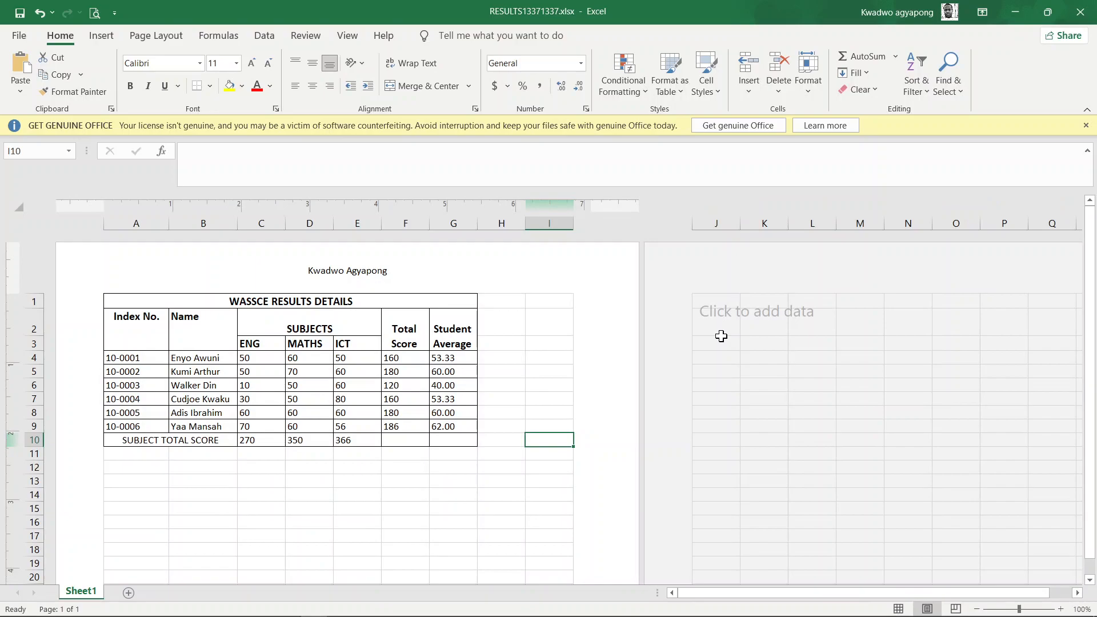
Step: Minimize the workbook, folder and PDF windows to reveal the desktop
{"action": "left_click", "coordinate": [1009, 8]}
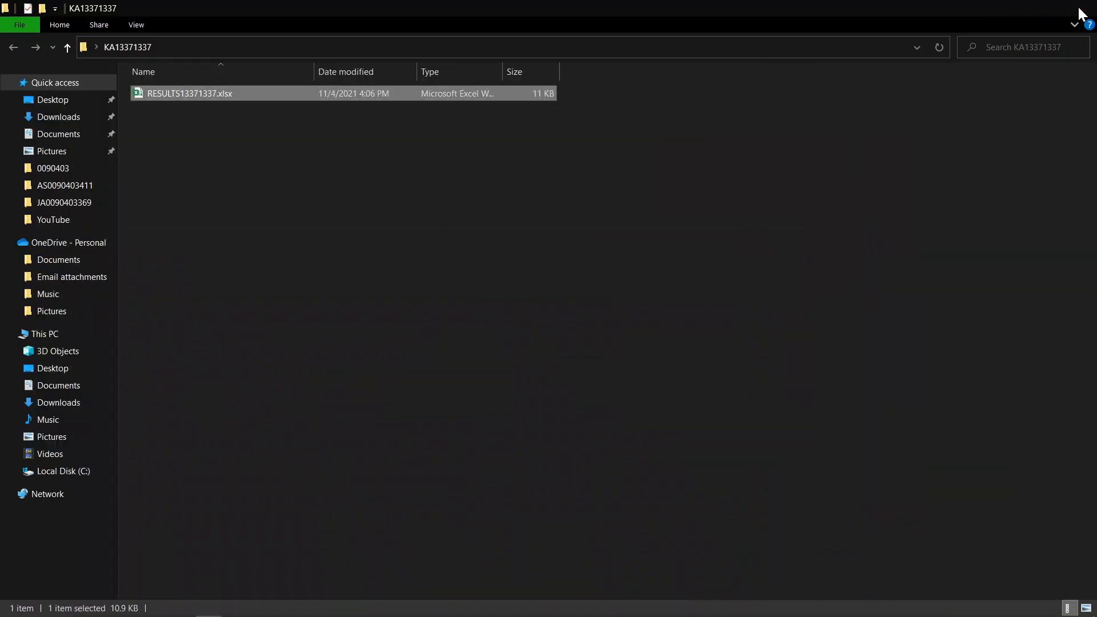
{"action": "left_click", "coordinate": [1026, 9]}
{"action": "left_click", "coordinate": [1018, 15]}
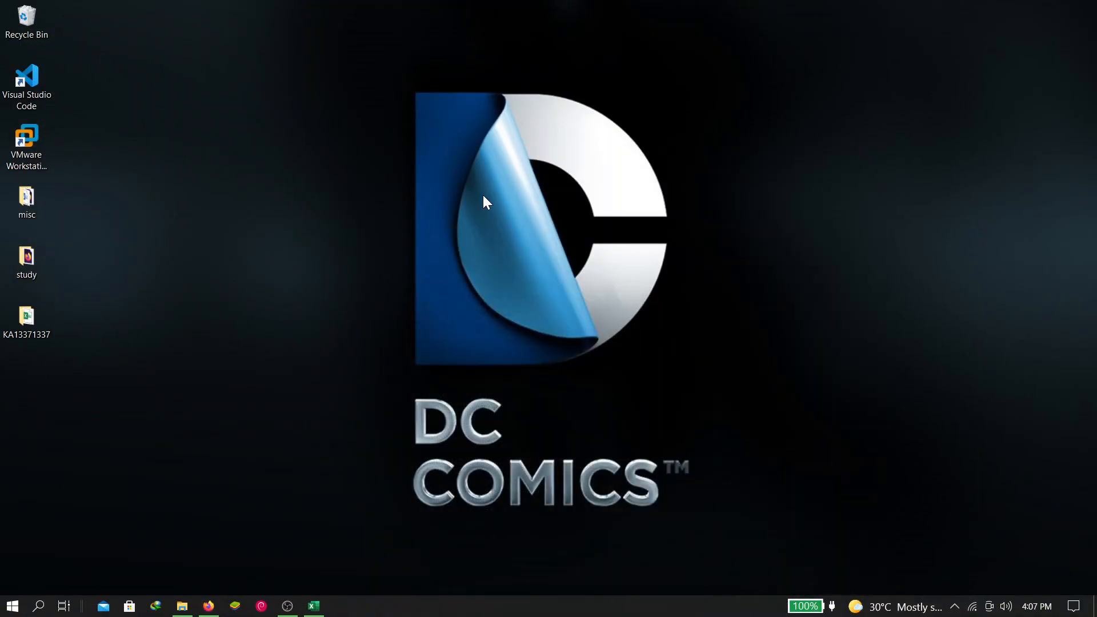